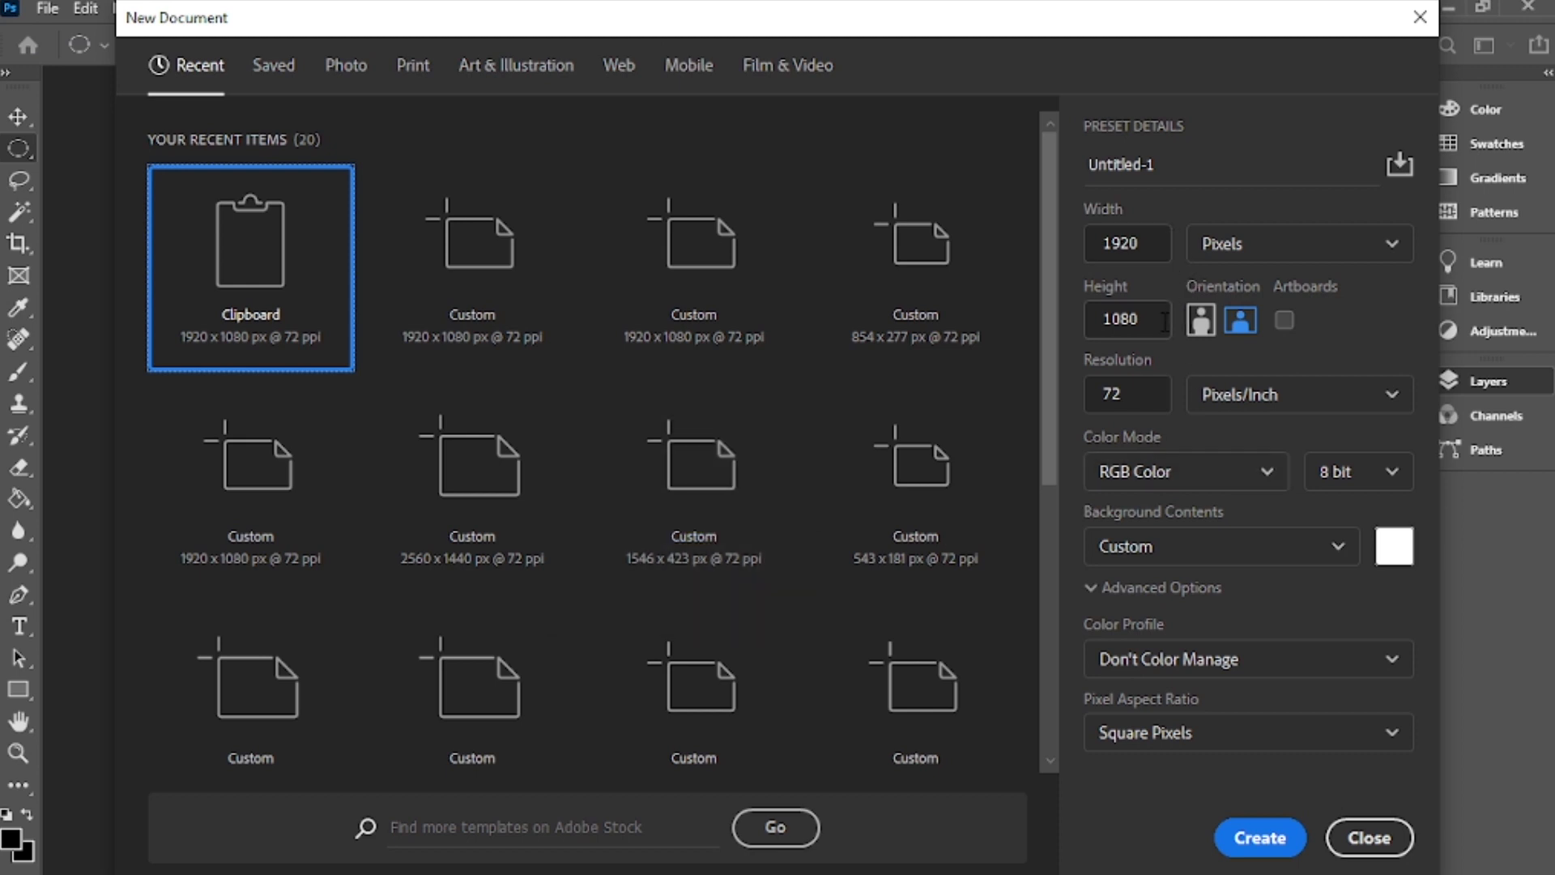
# Create a 1920 x 1080 pixel RGB document at 72 pixels/inch and collapse the layer list
pyautogui.click(1392, 245)
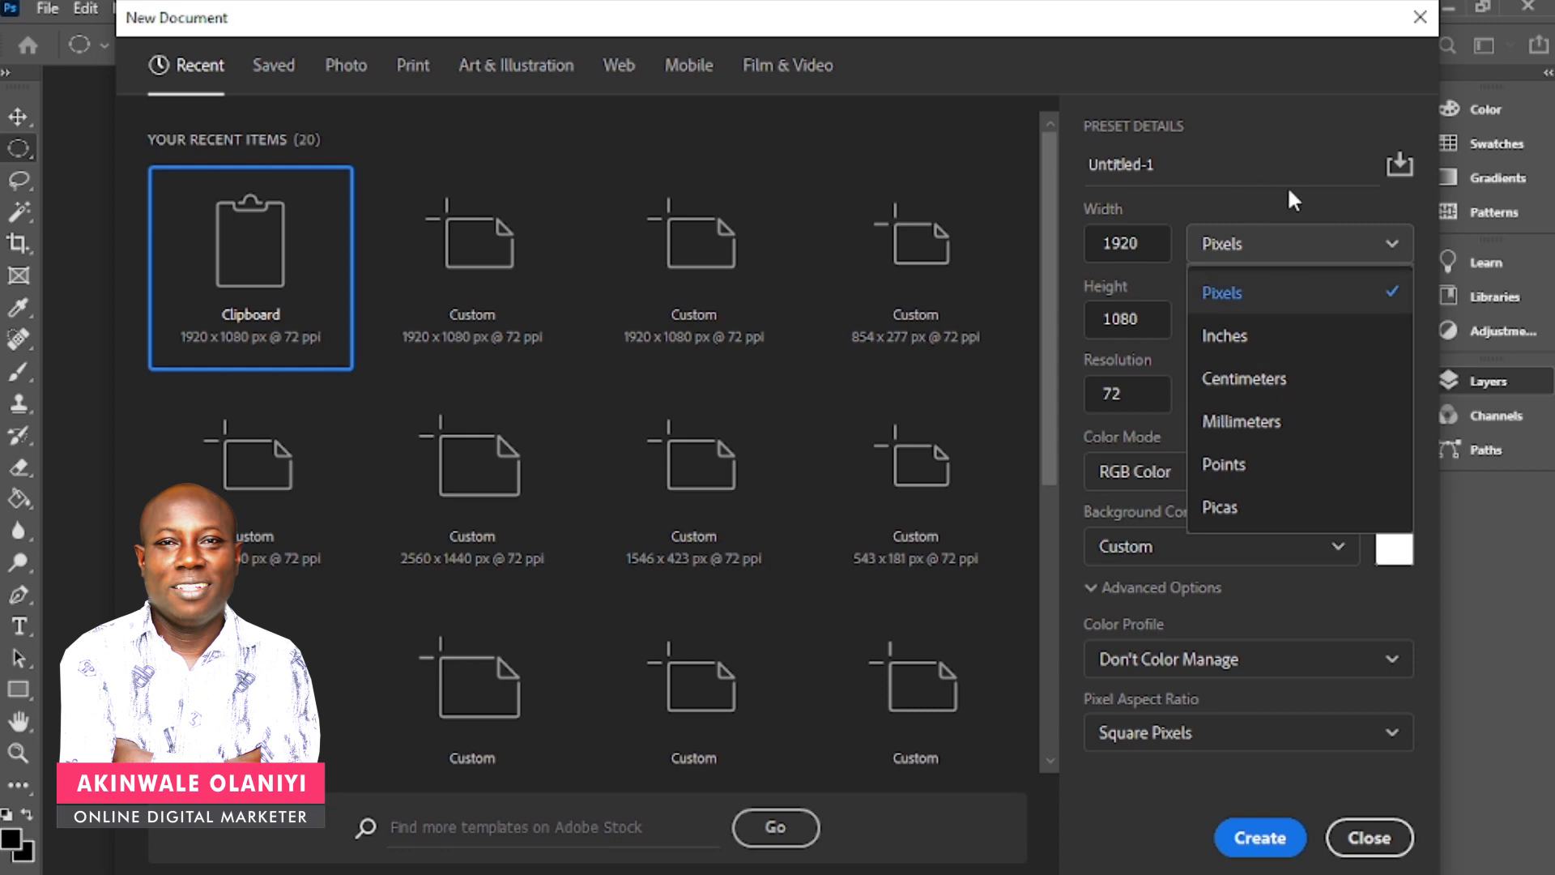
pyautogui.click(1223, 294)
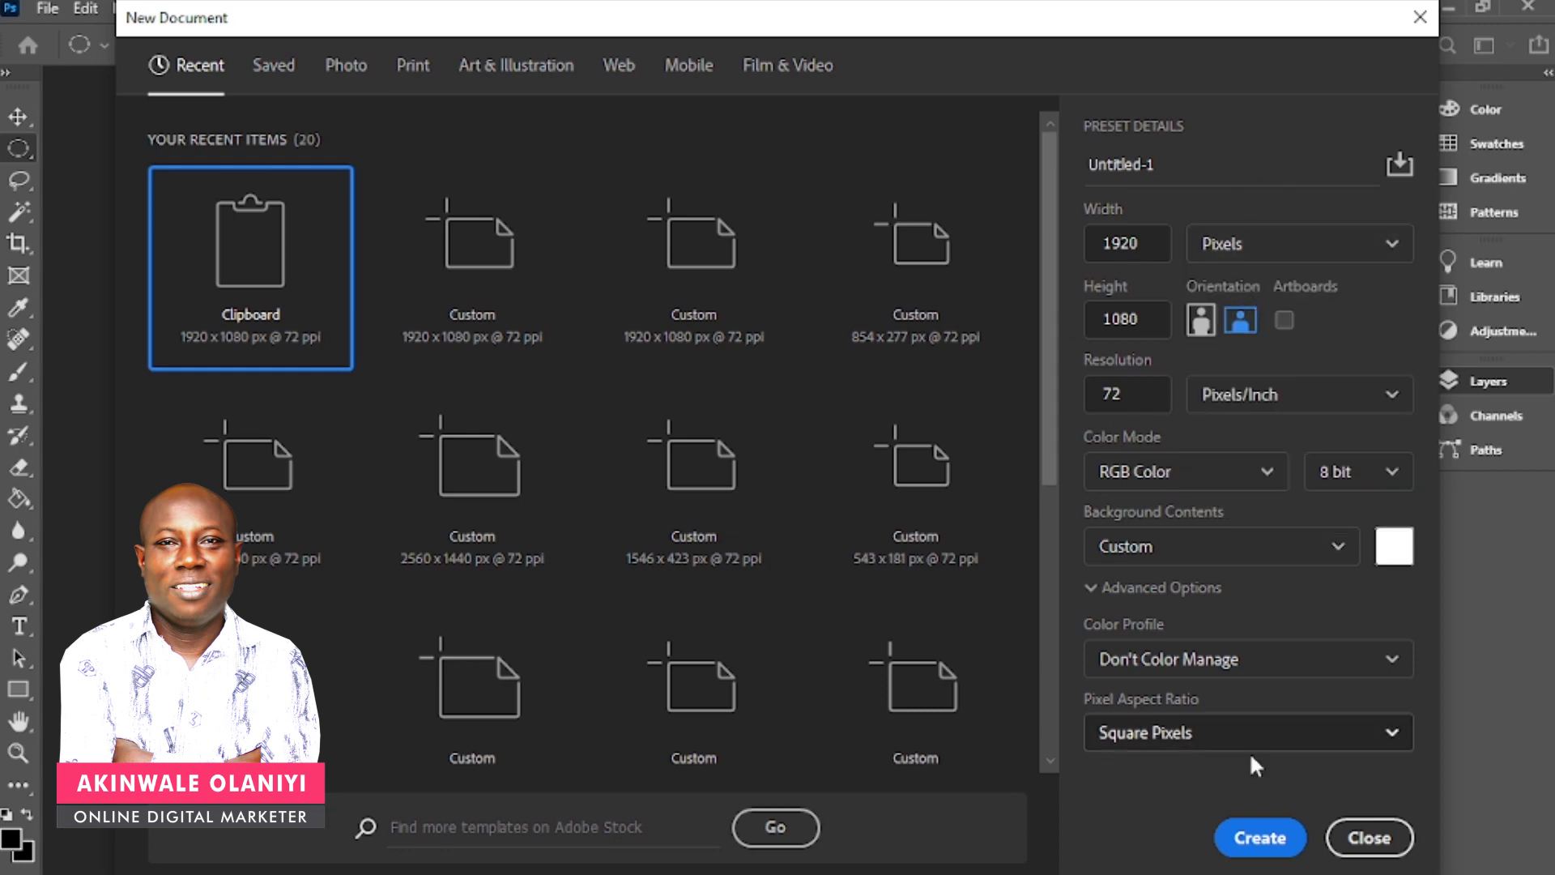
pyautogui.click(1252, 839)
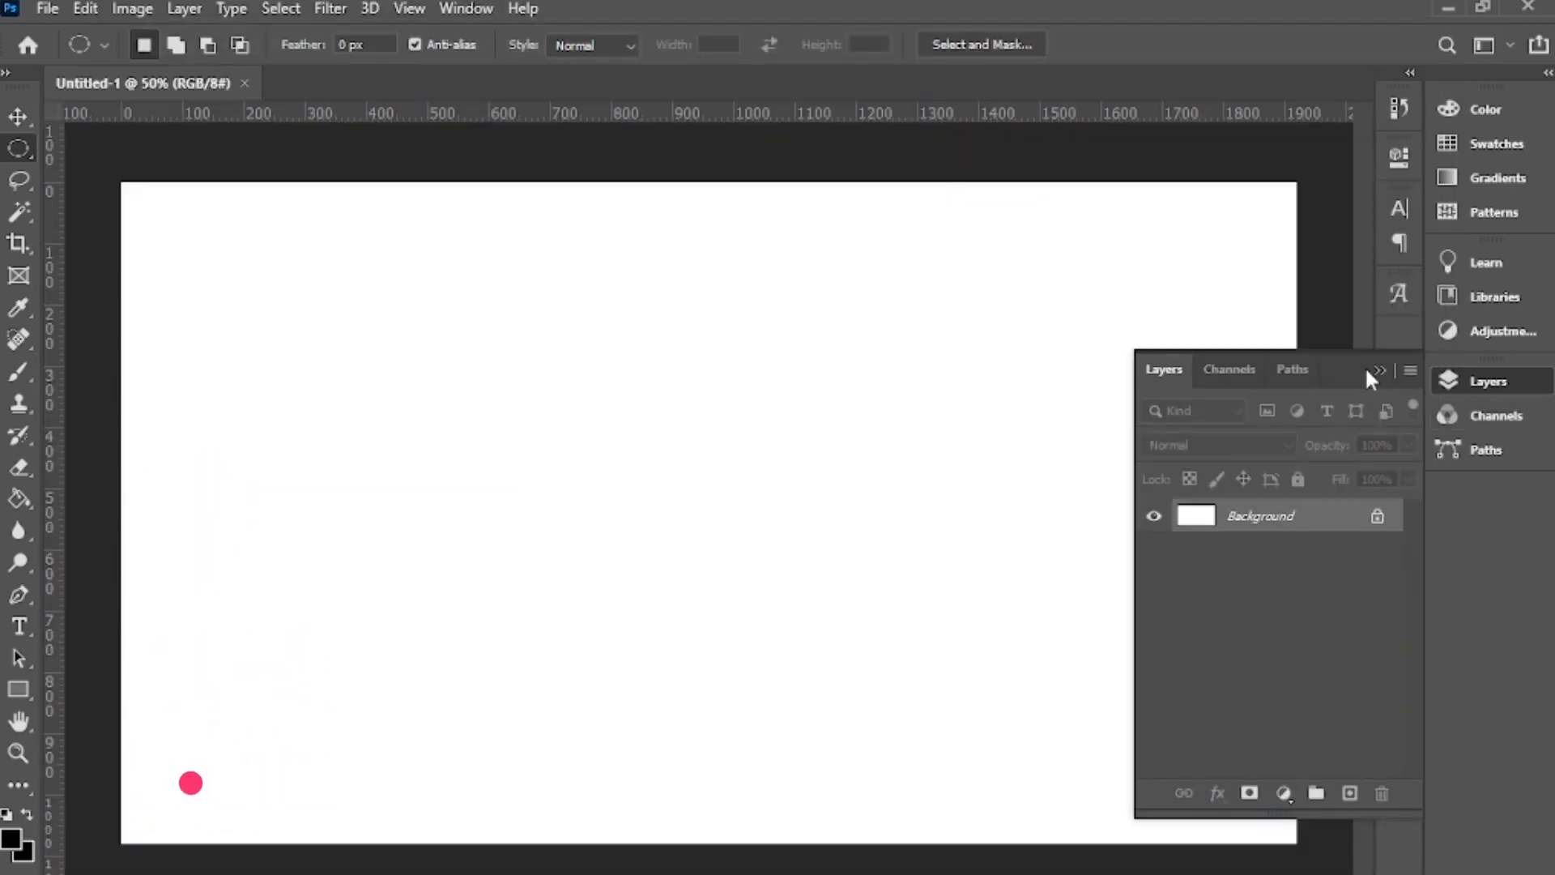
pyautogui.click(1379, 370)
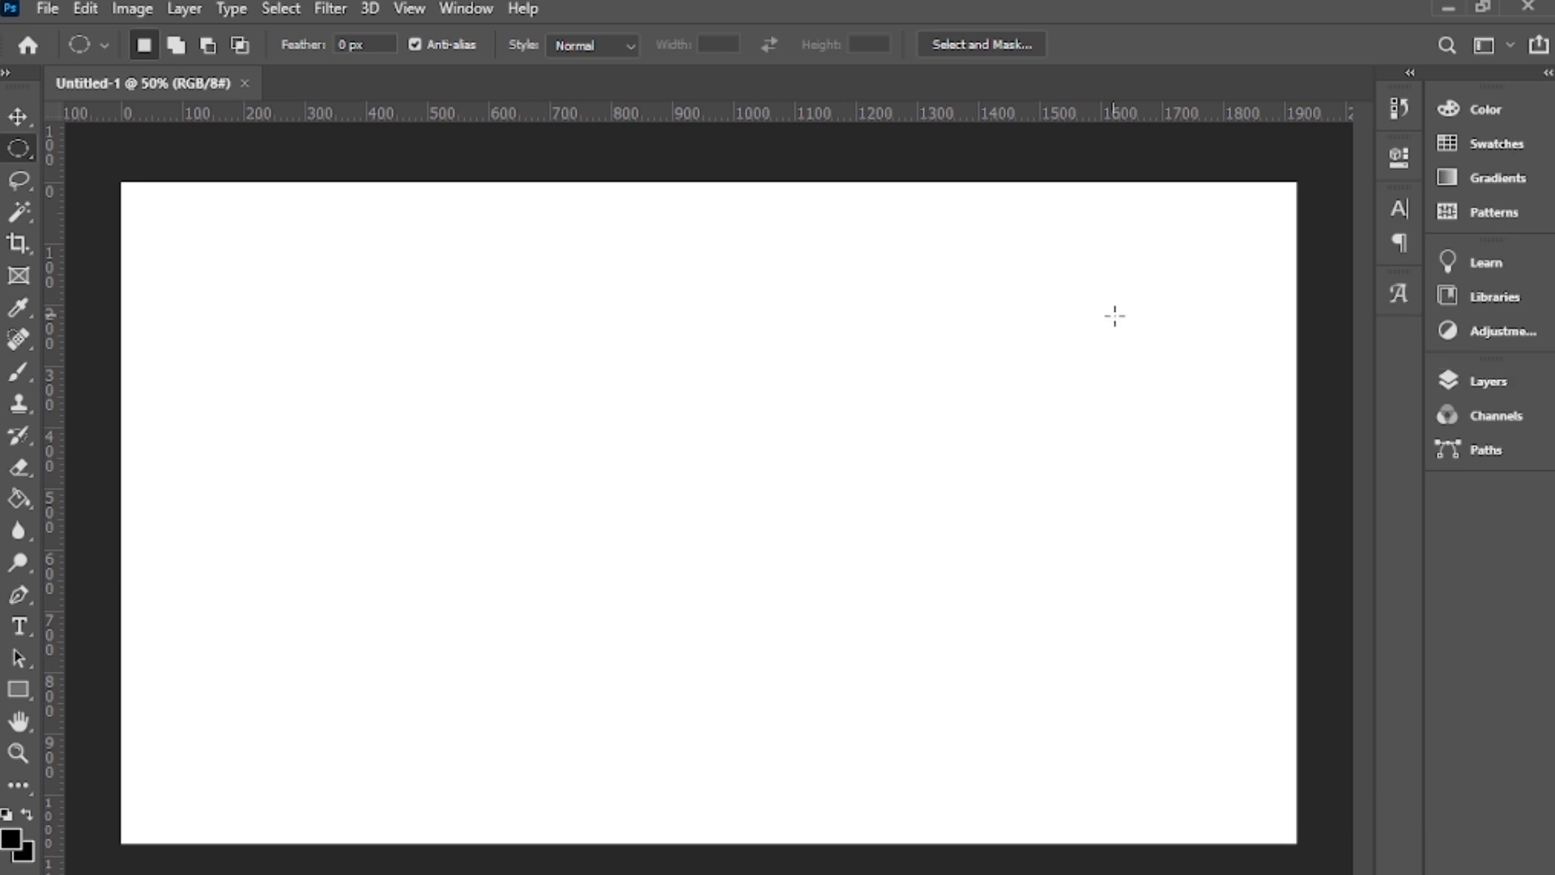
# Set the foreground colour to bright yellow and fill the whole background with it using the Paint Bucket
pyautogui.click(21, 498)
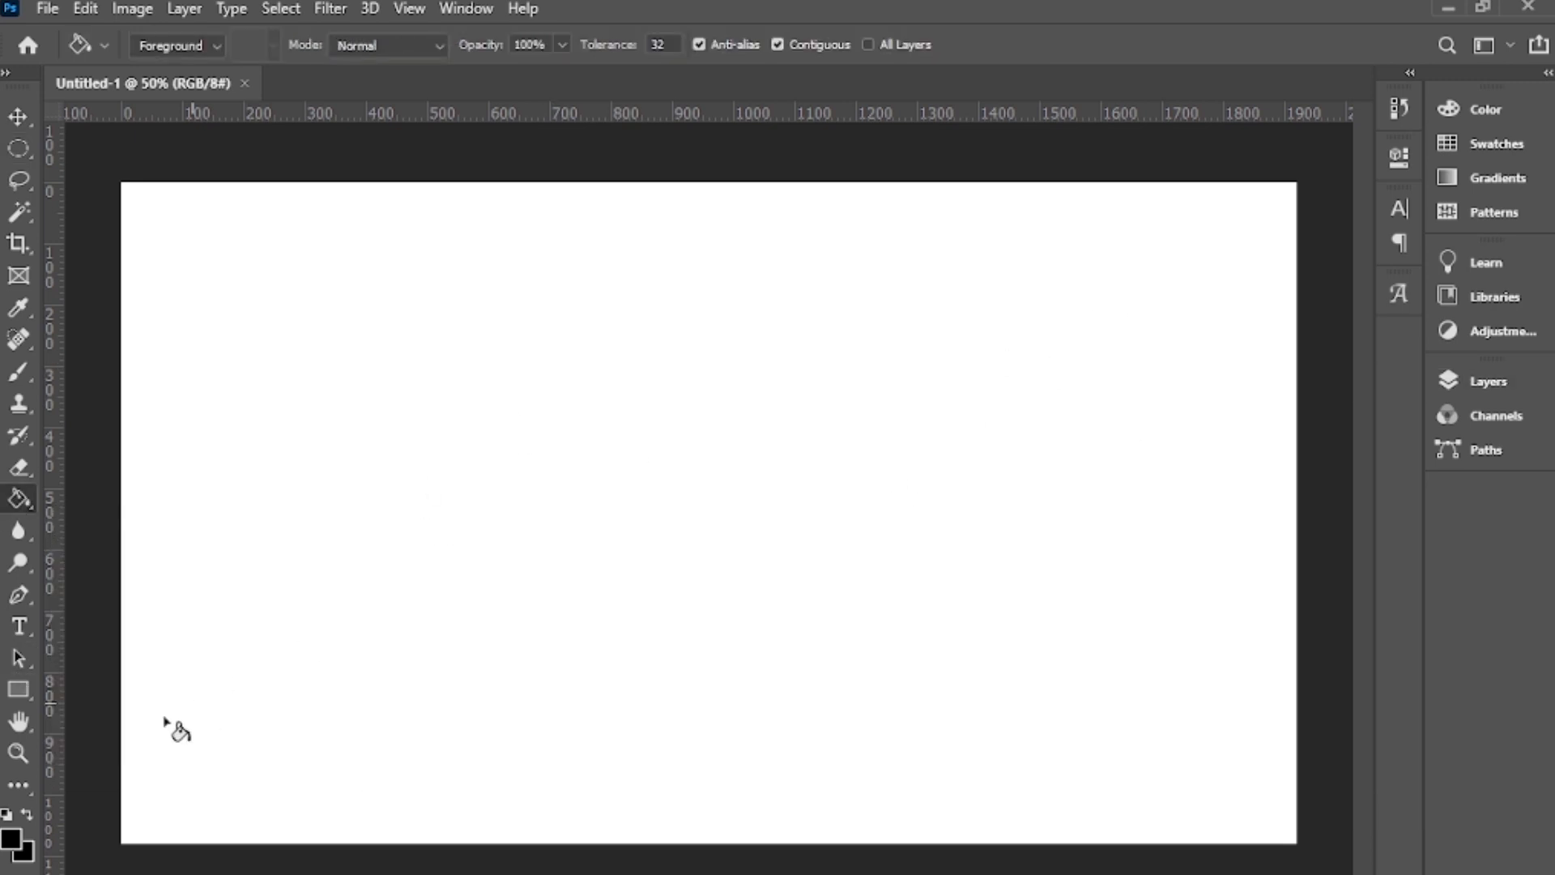
pyautogui.click(15, 838)
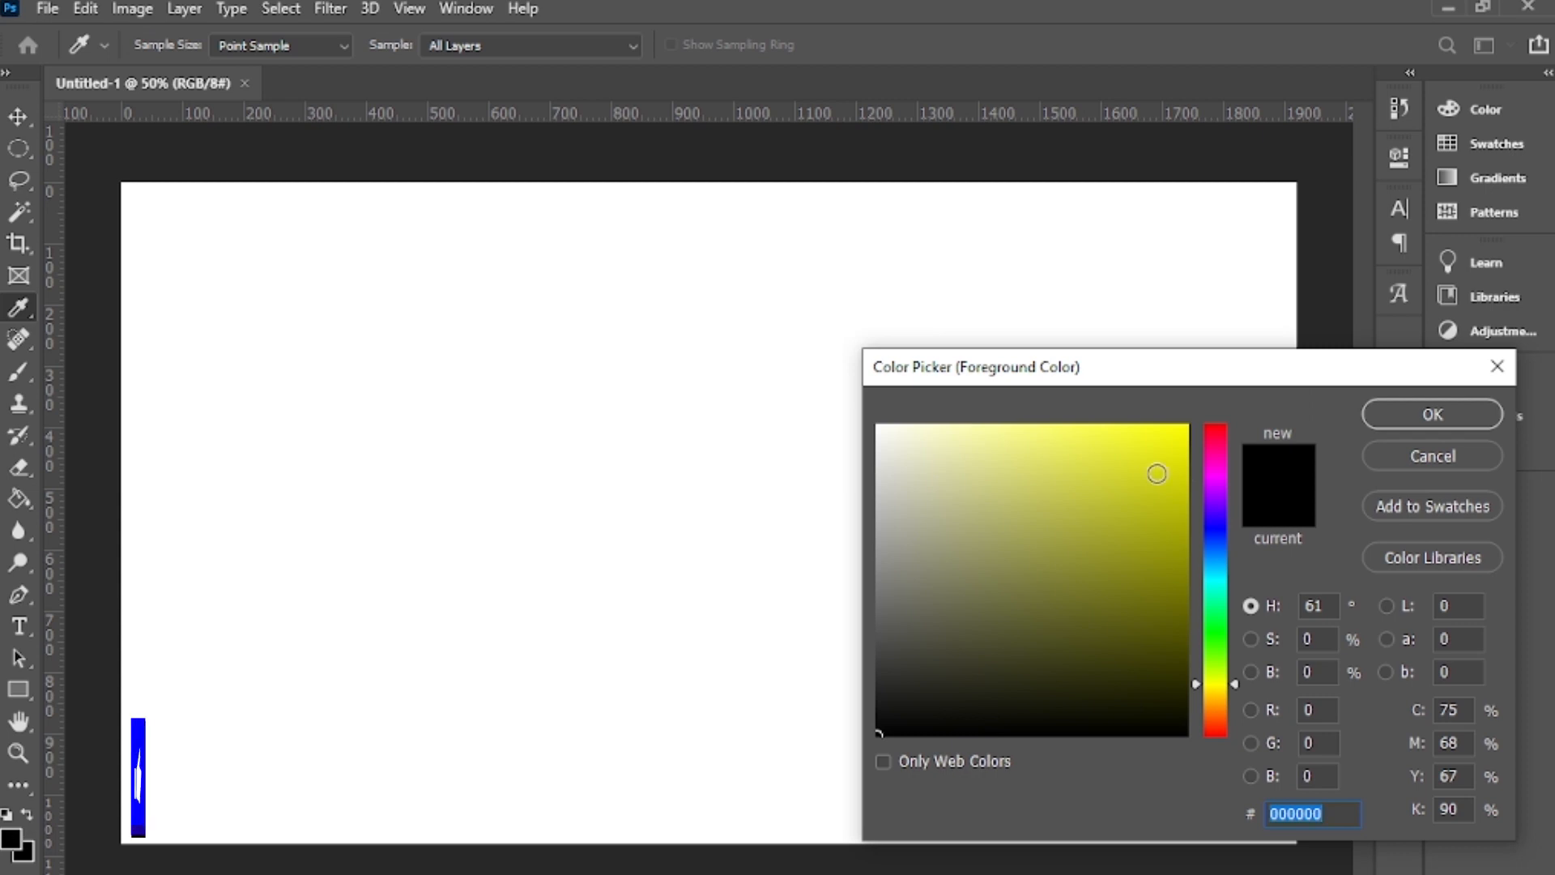
pyautogui.moveTo(1156, 454); pyautogui.dragTo(1184, 424)
pyautogui.click(1433, 414)
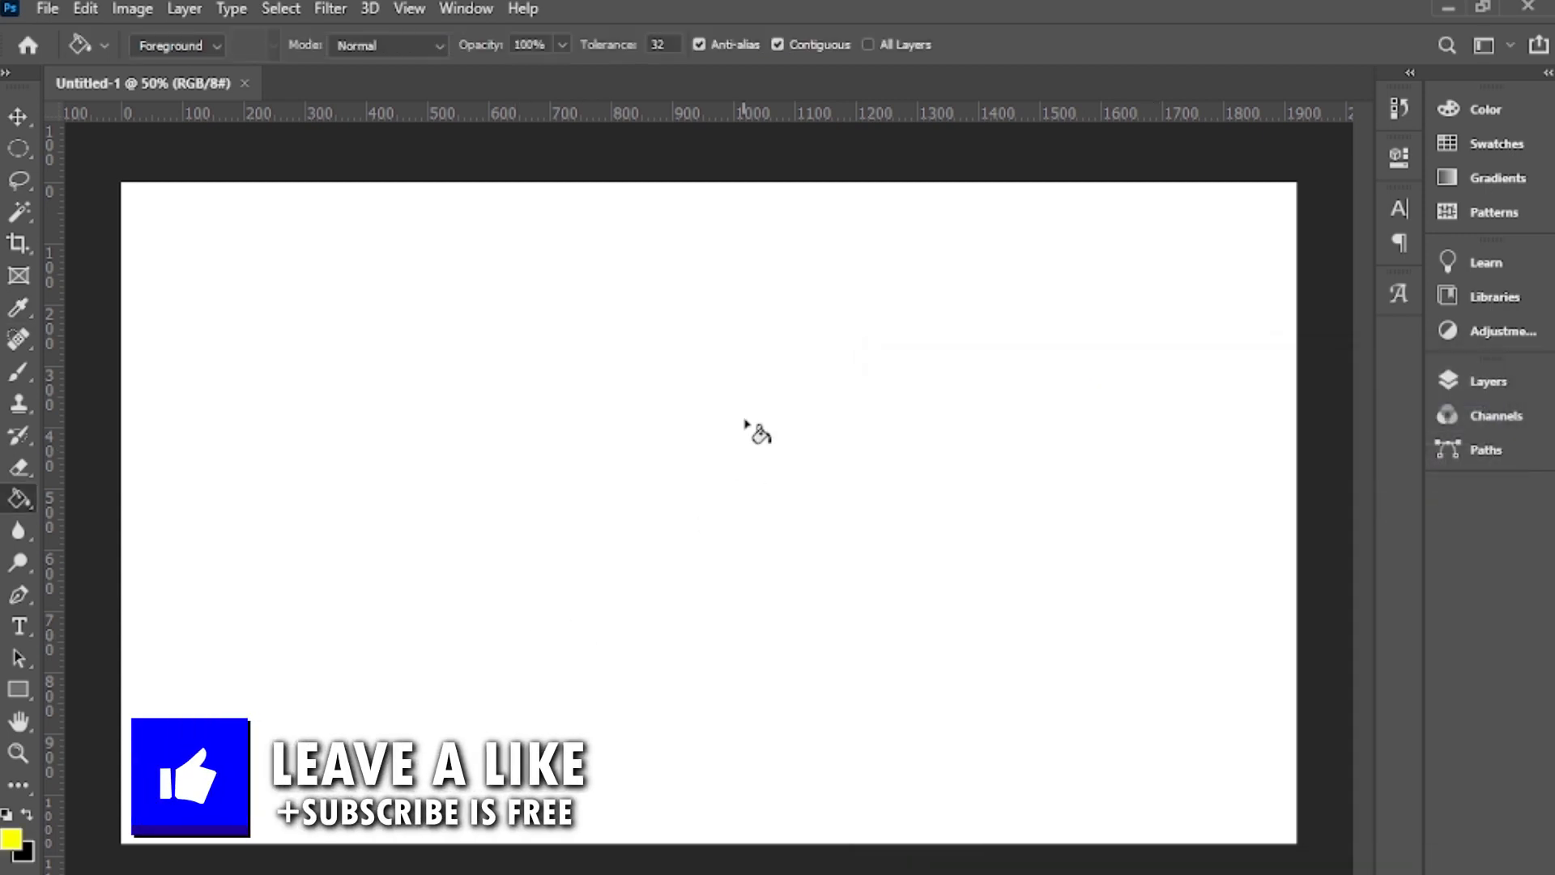
pyautogui.click(697, 356)
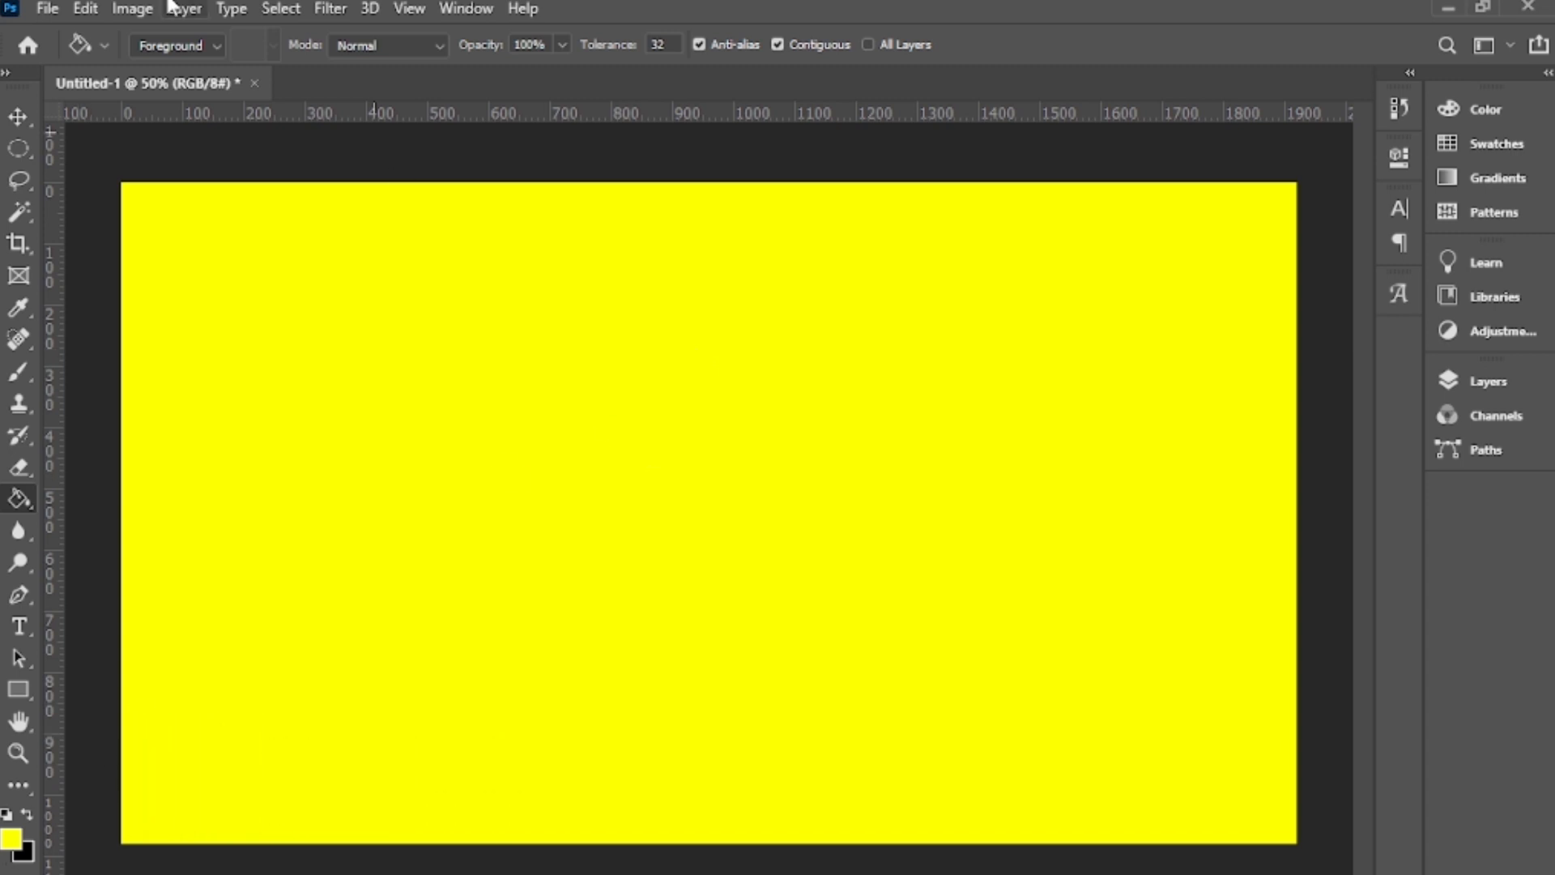
# Place the image file 222 as an embedded object in the document
pyautogui.click(49, 10)
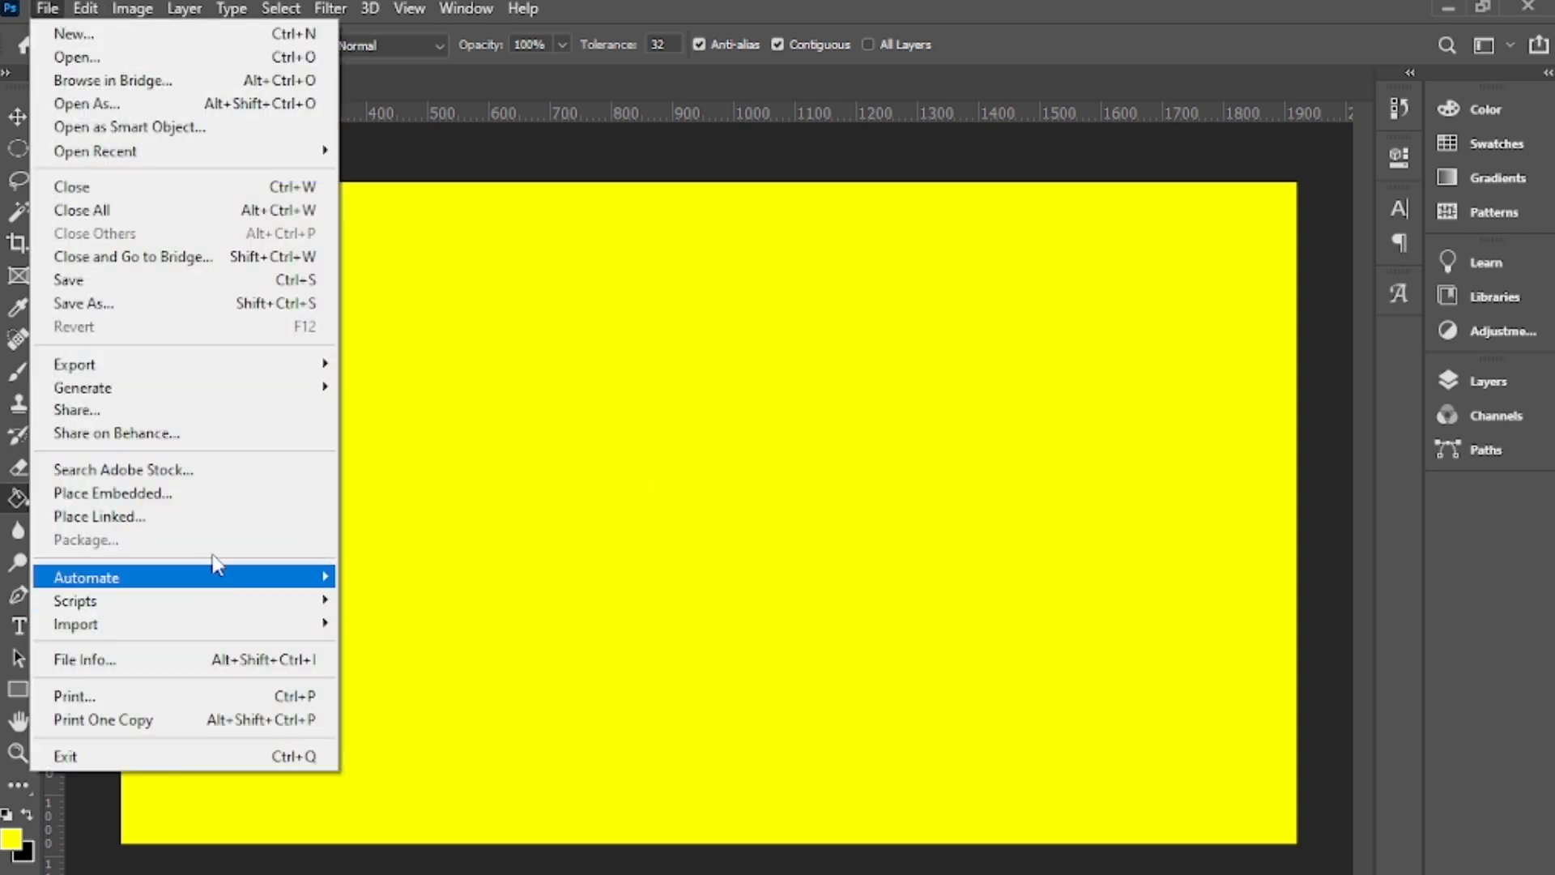
pyautogui.click(136, 493)
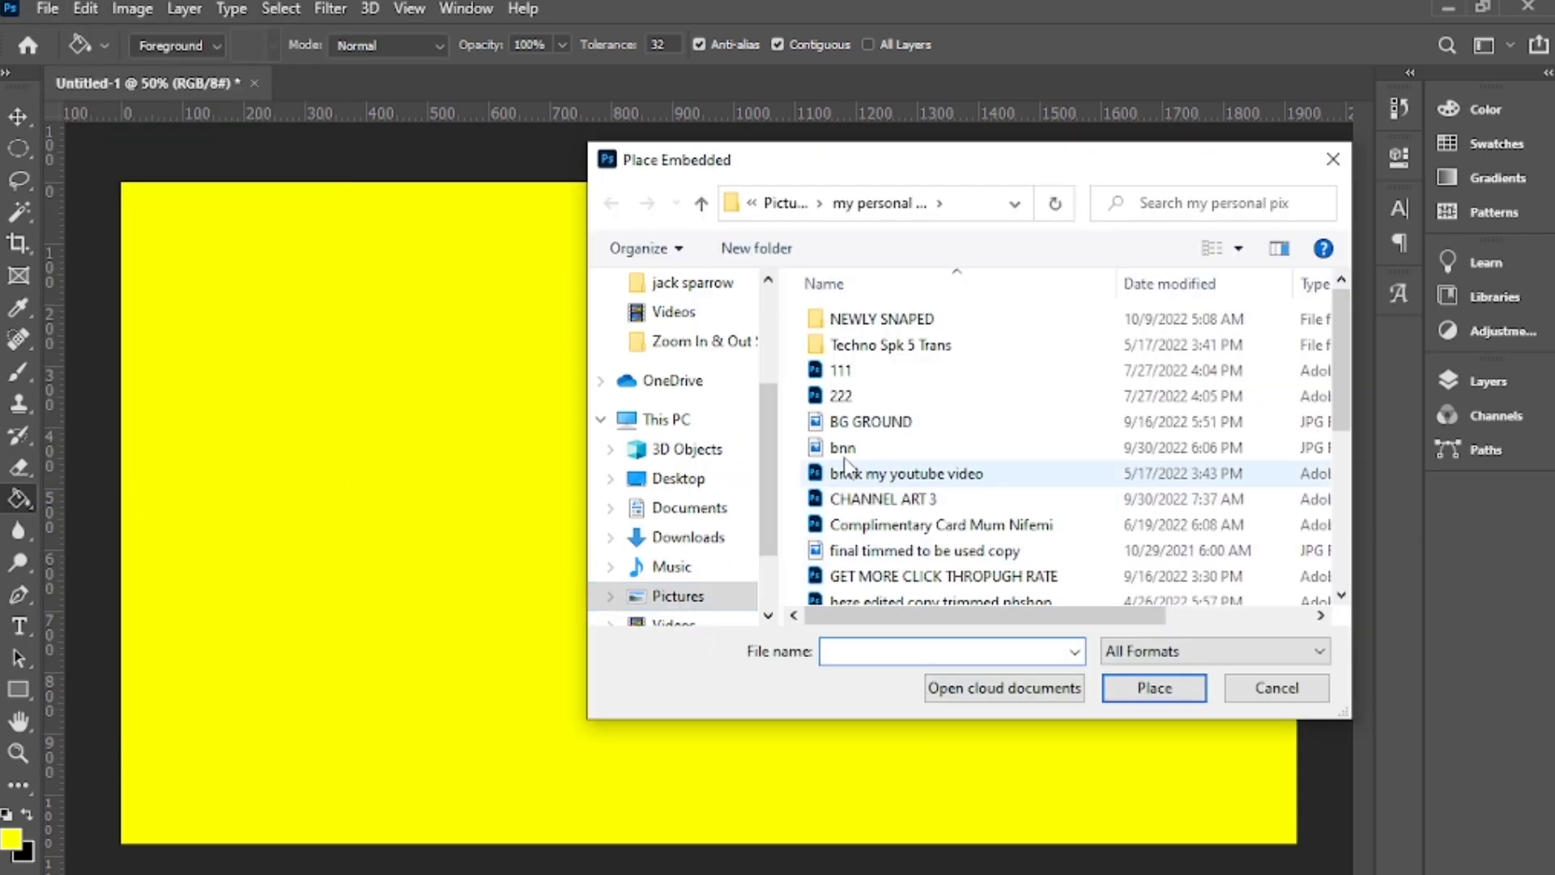
pyautogui.click(831, 397)
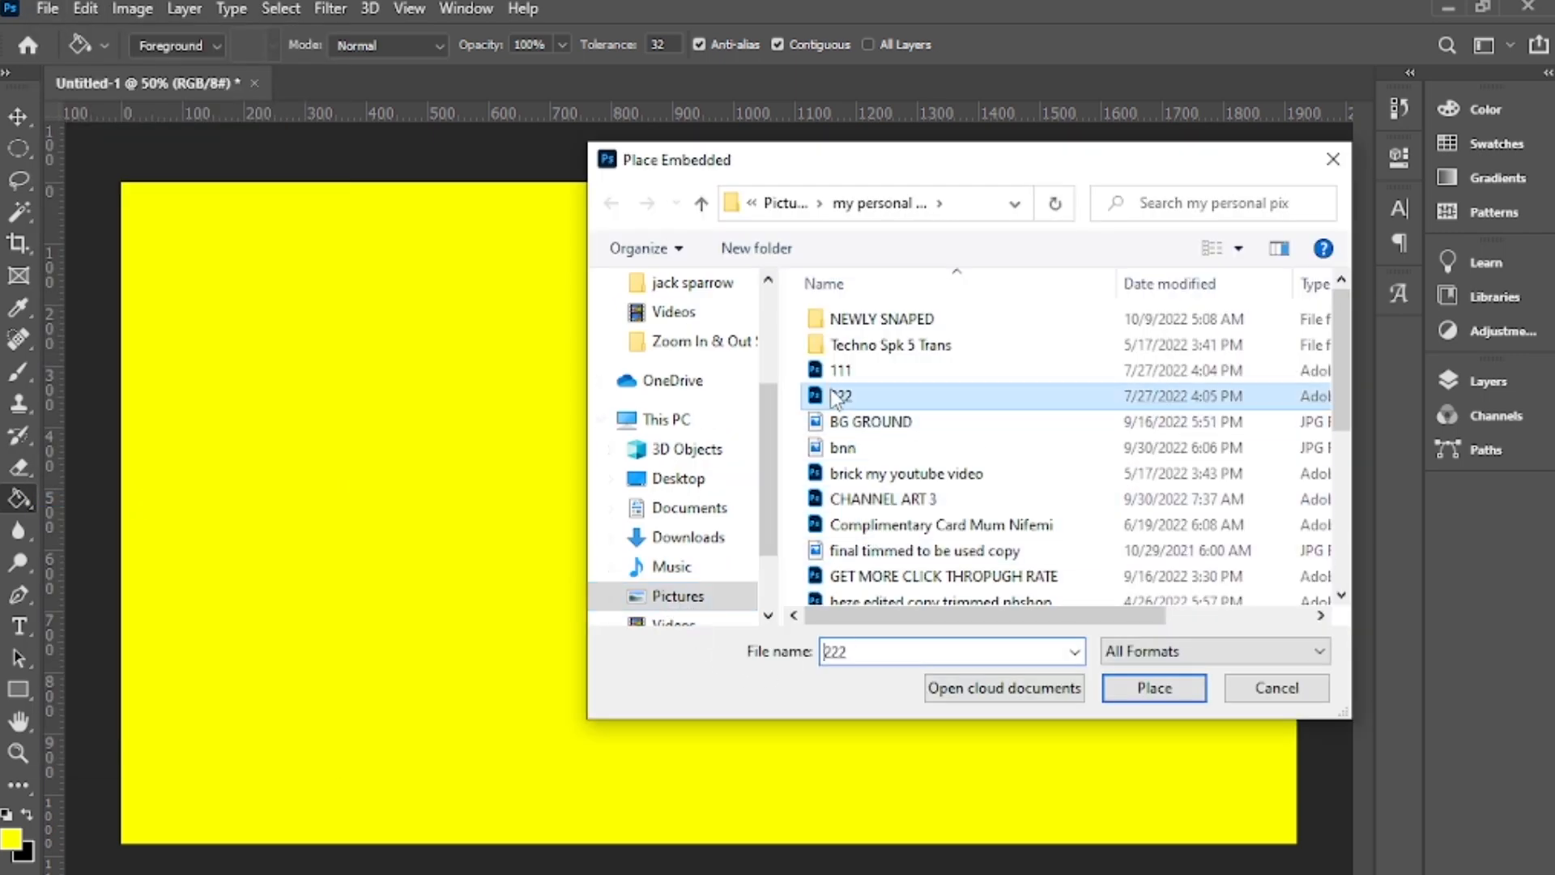
pyautogui.click(1124, 690)
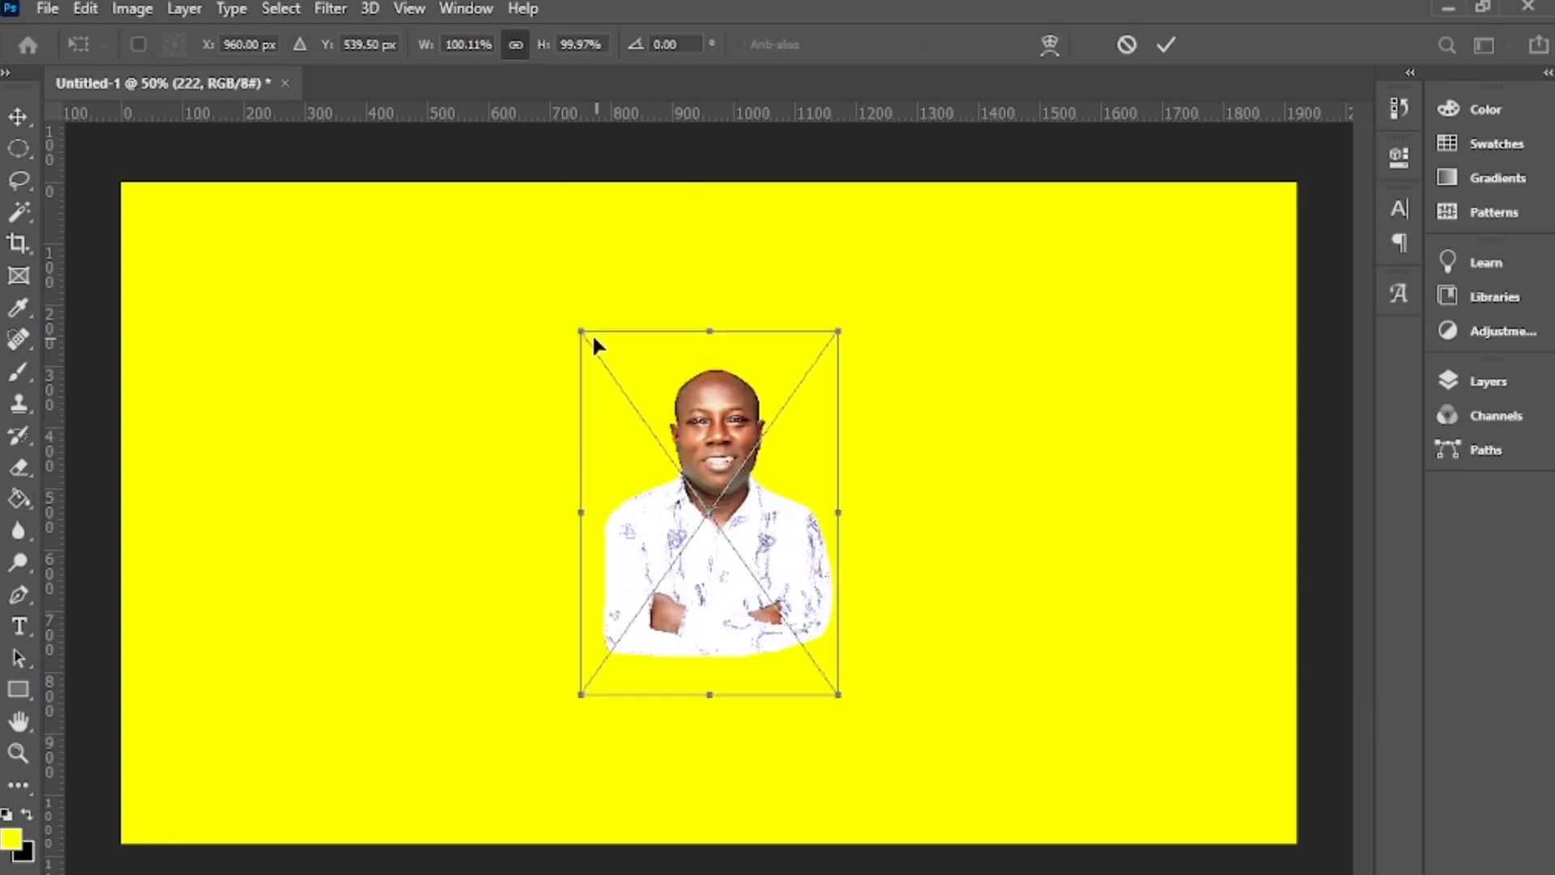
# Enlarge the placed portrait to about 302% and position it over the right half of the canvas
pyautogui.moveTo(580, 330); pyautogui.dragTo(251, 114)
pyautogui.moveTo(553, 344); pyautogui.dragTo(1061, 654)
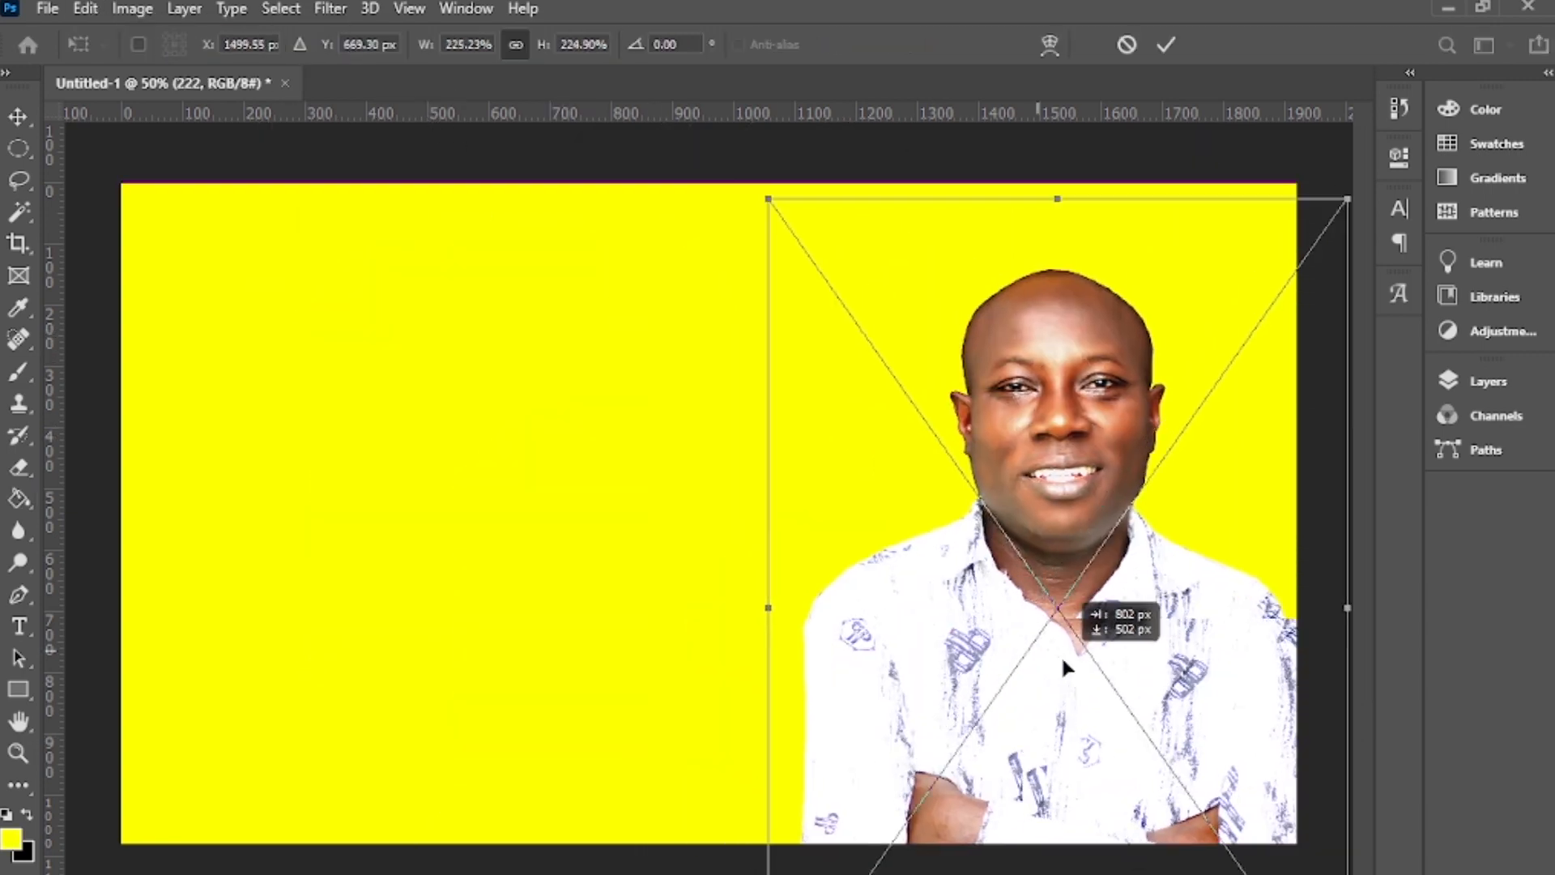
pyautogui.moveTo(768, 200); pyautogui.dragTo(674, 33)
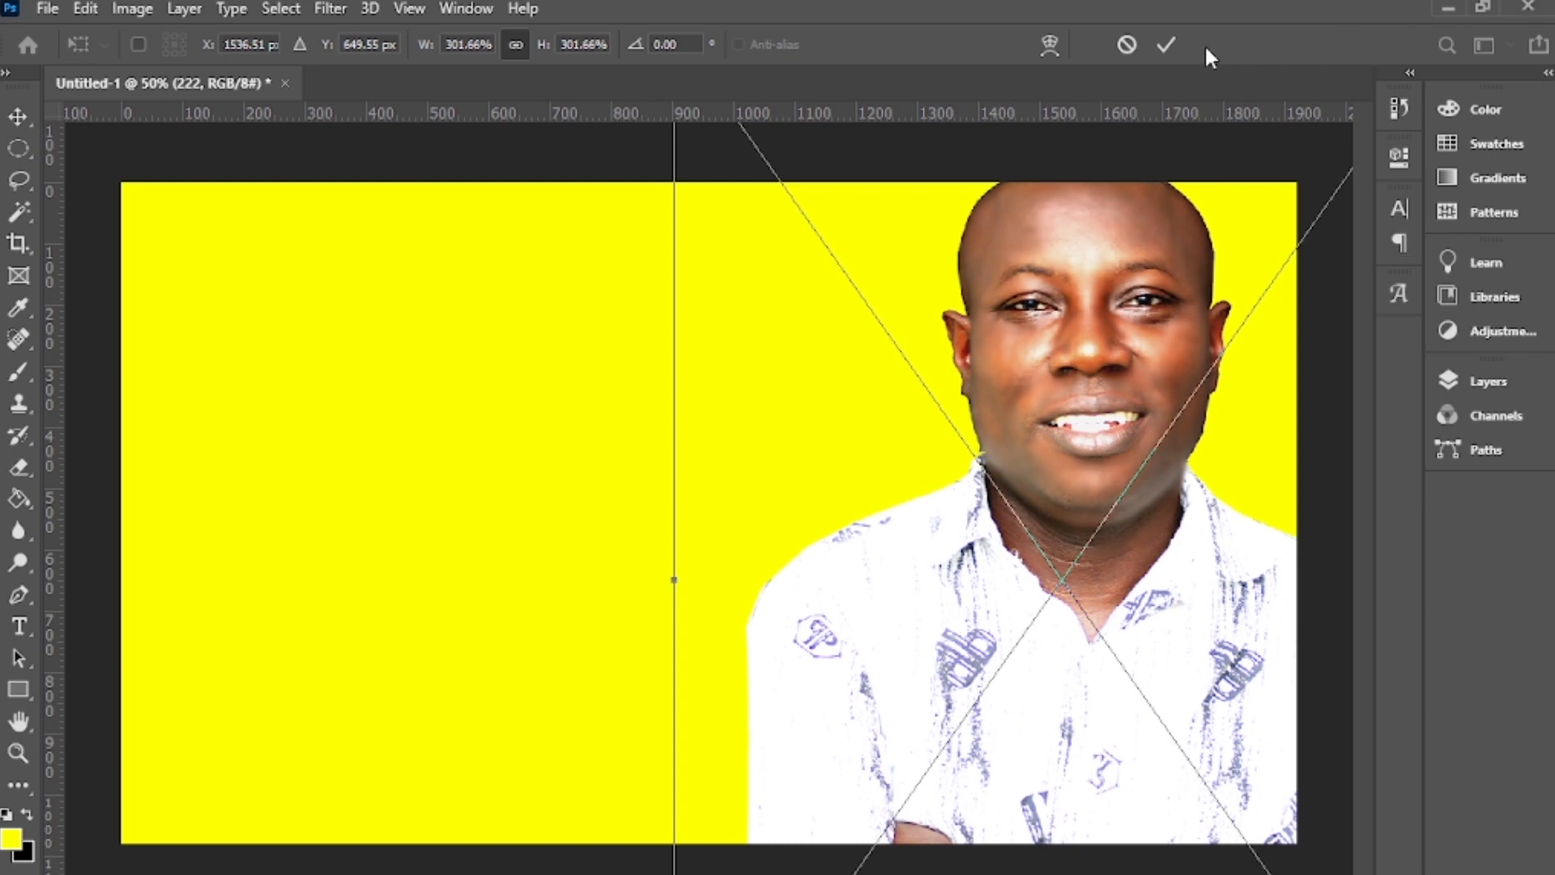
pyautogui.click(1167, 44)
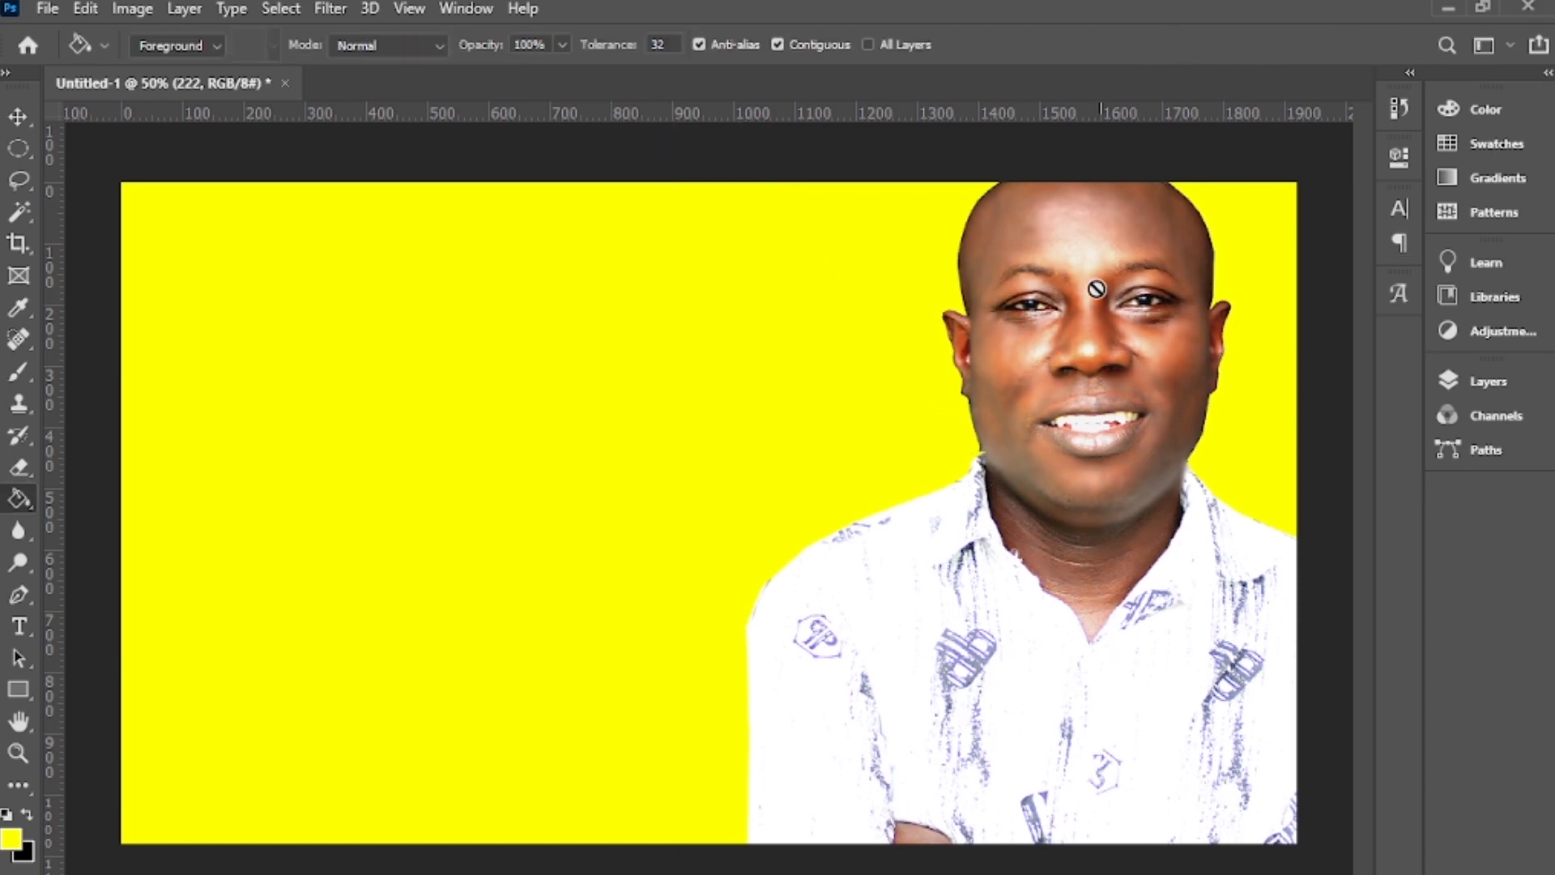
# Add the text "how to" on the upper left part of the canvas and scale it to about 993%
pyautogui.press('t')
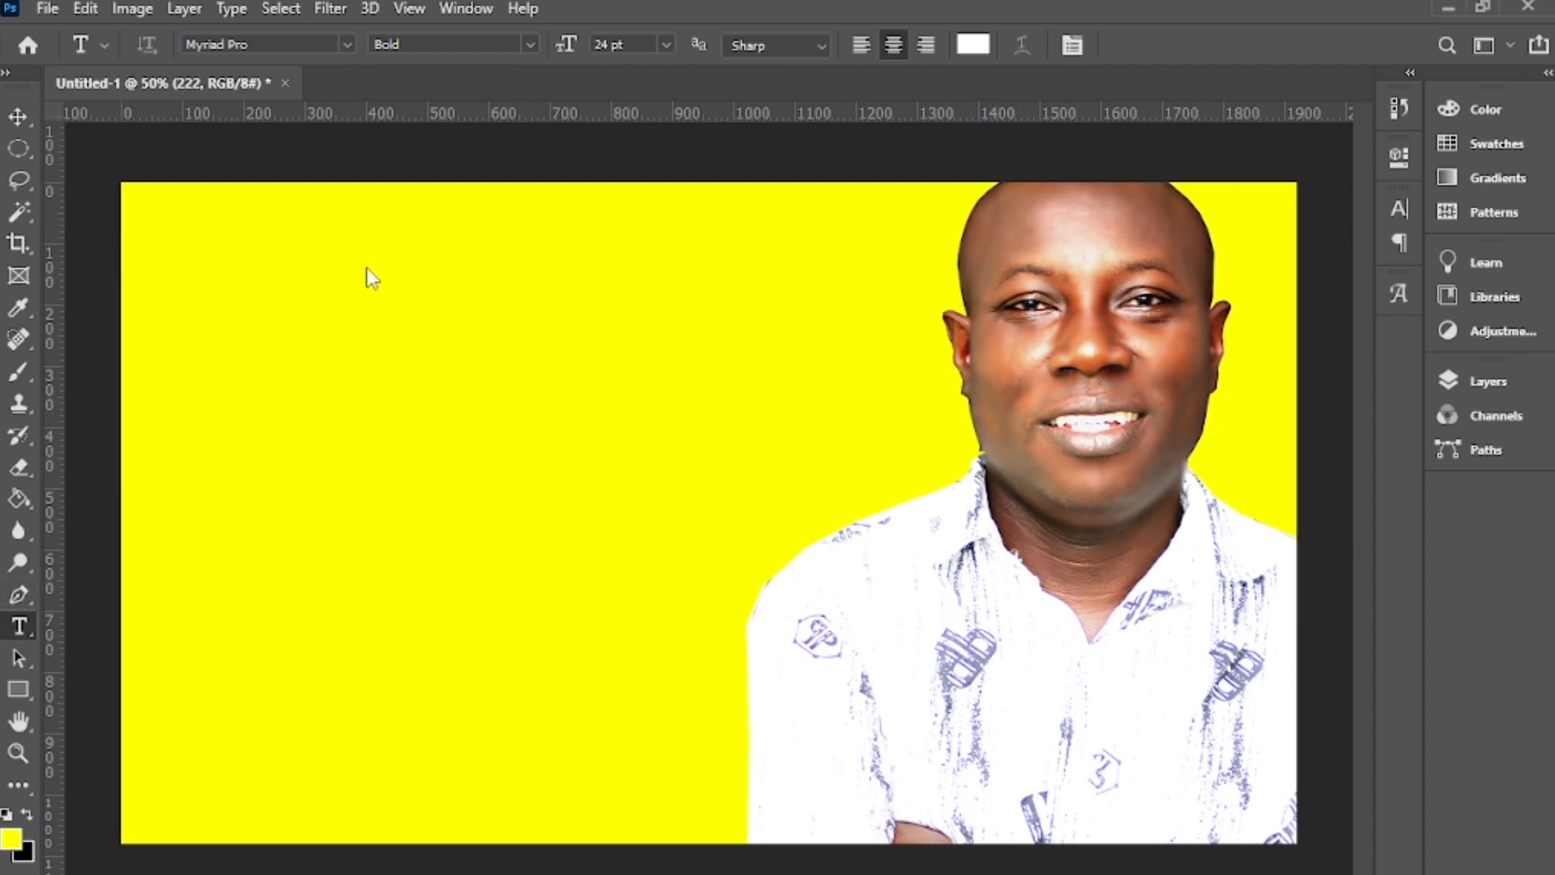
pyautogui.click(298, 355)
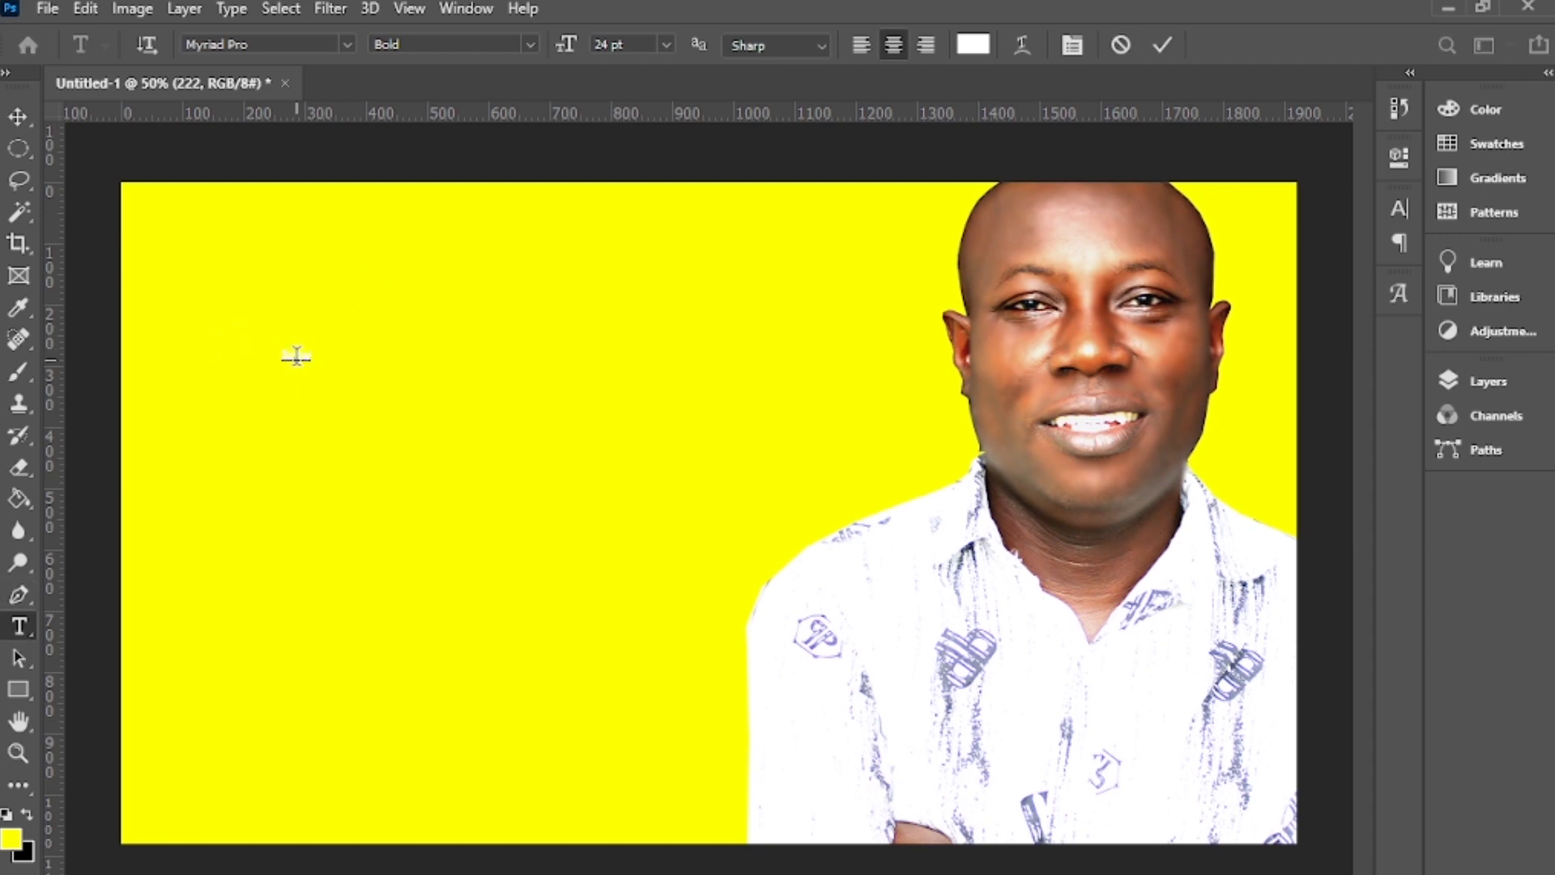
pyautogui.write('how to')
pyautogui.click(18, 116)
pyautogui.press('ctrl')
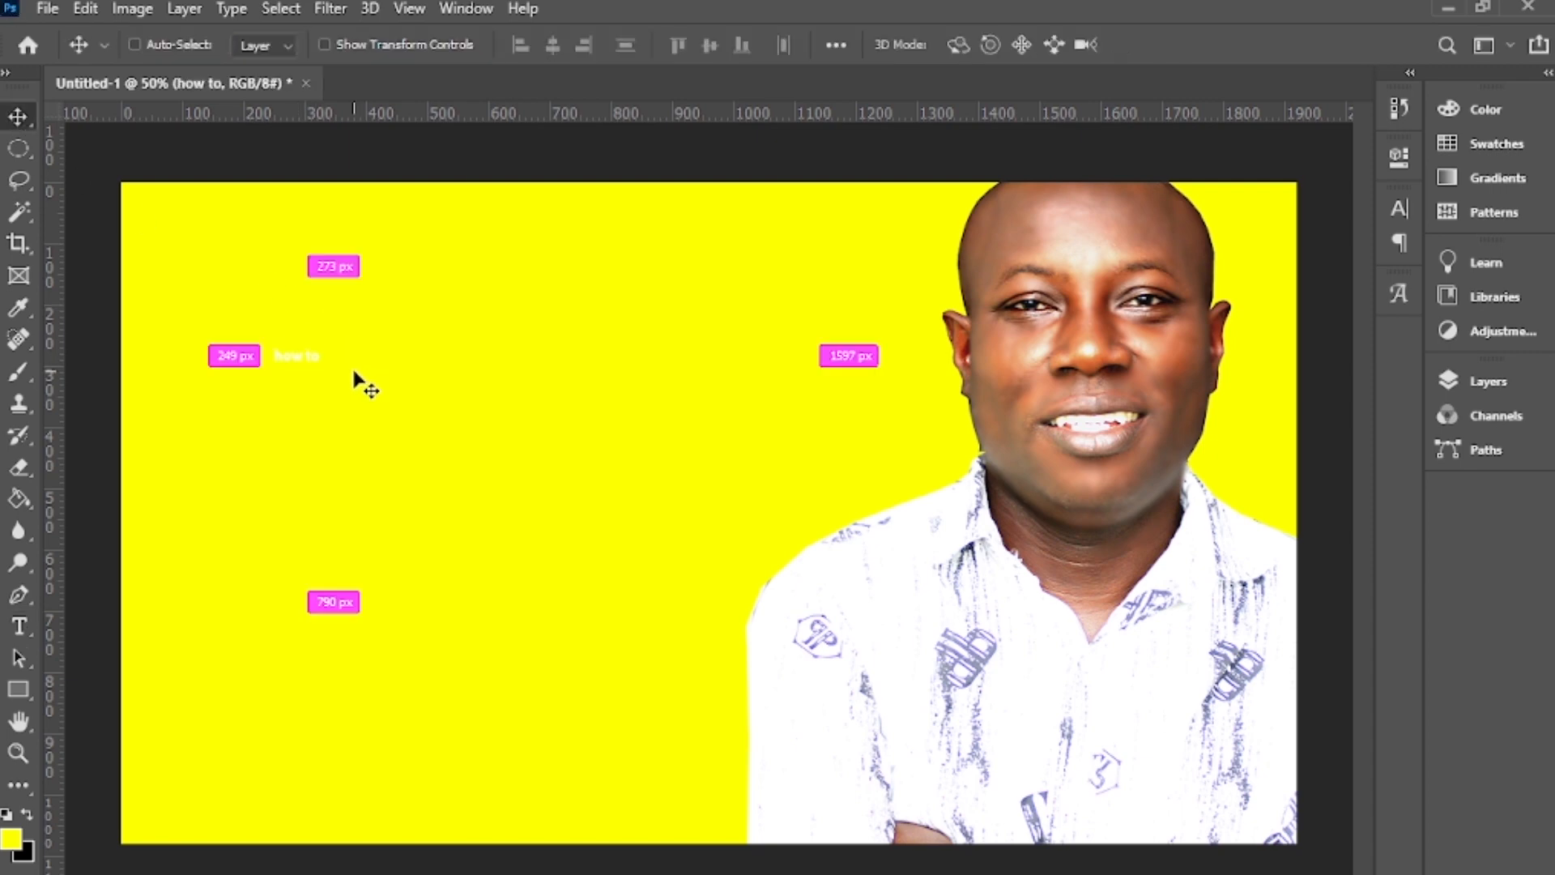
pyautogui.hotkey('ctrl', 't')
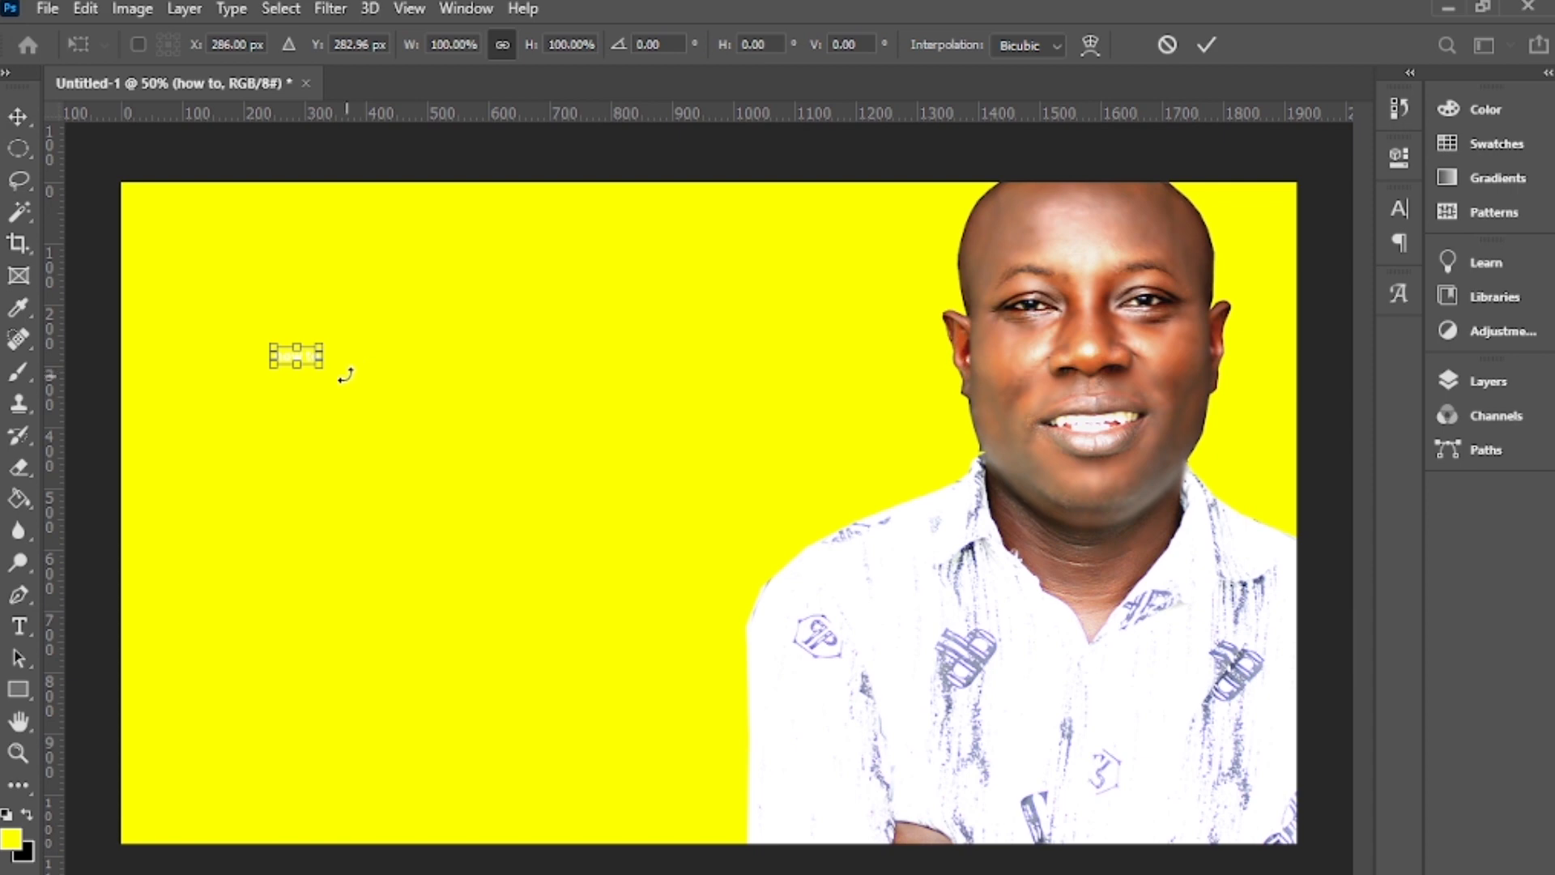
pyautogui.moveTo(322, 360); pyautogui.dragTo(703, 567)
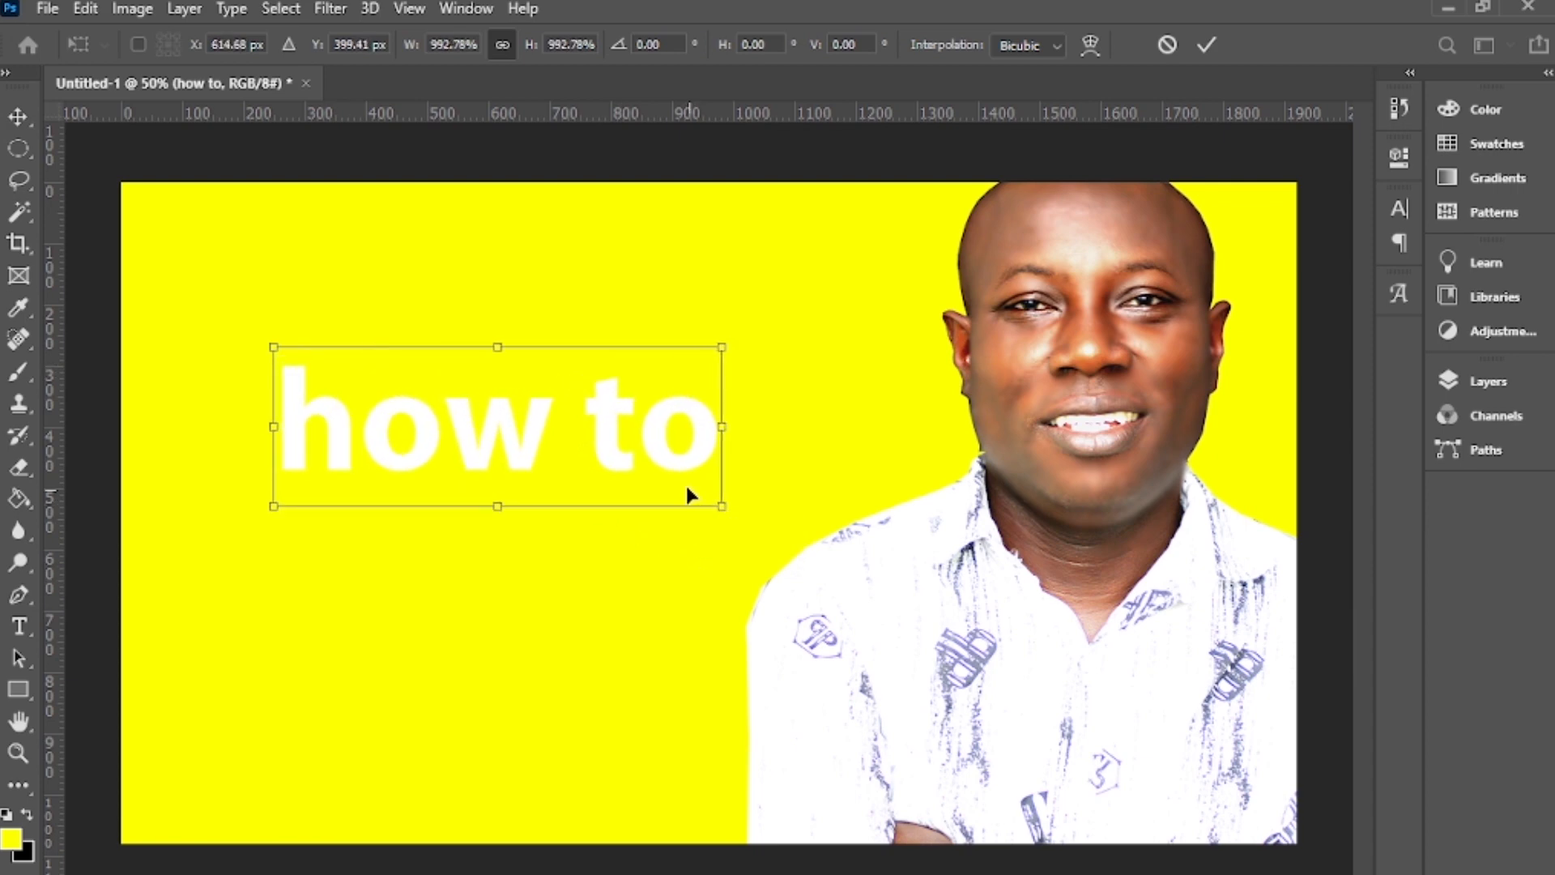
pyautogui.press('Return')
# Replace the heading's wording with "HOW TO" in capitals
pyautogui.doubleClick(671, 448)
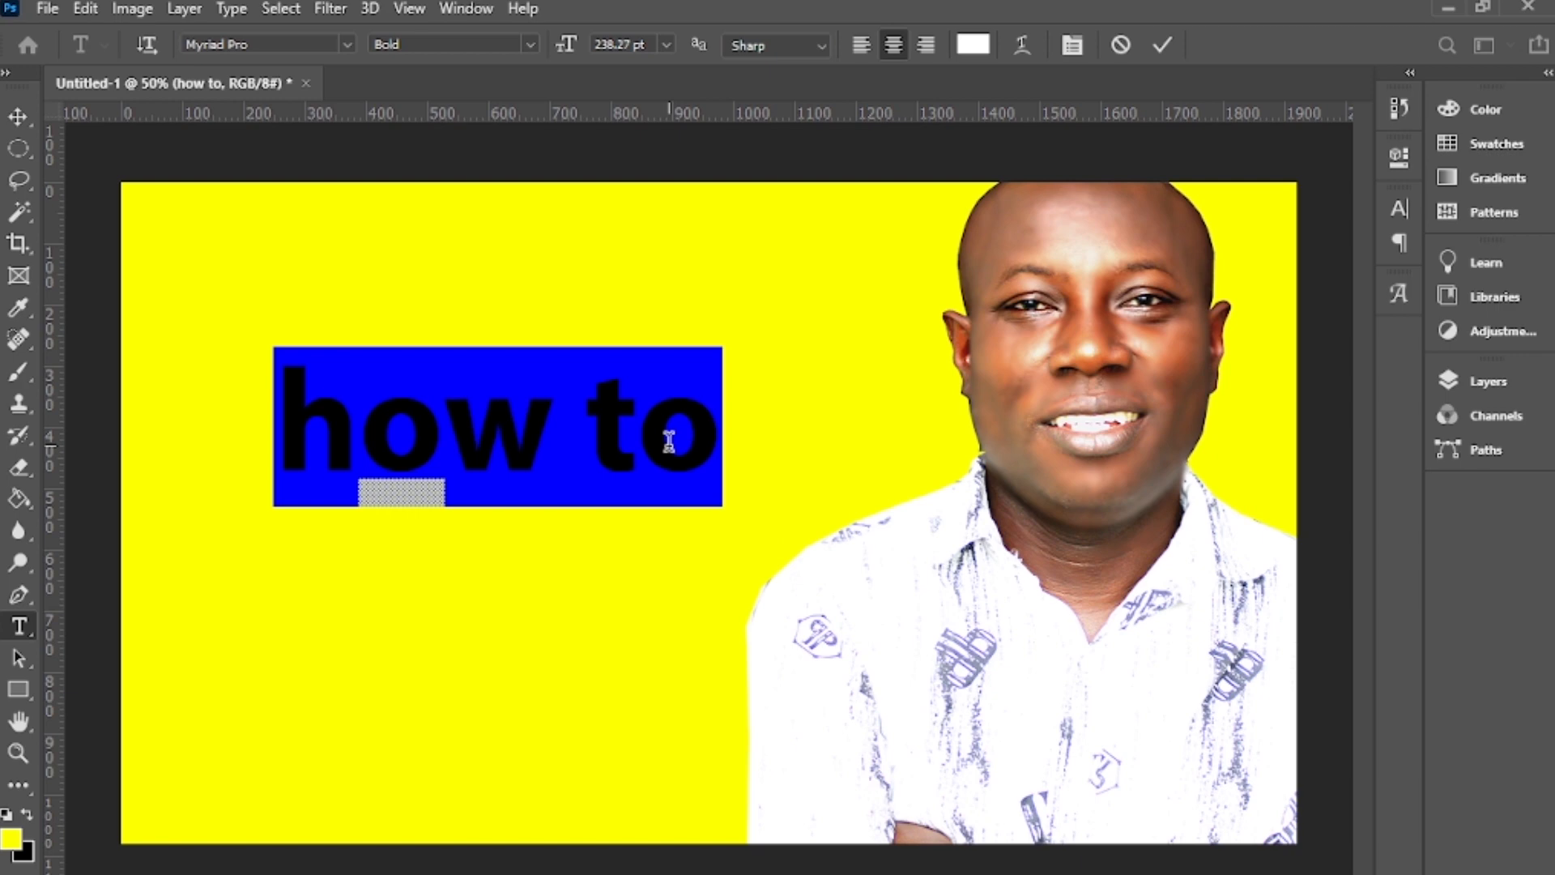
pyautogui.write('HOW TO')
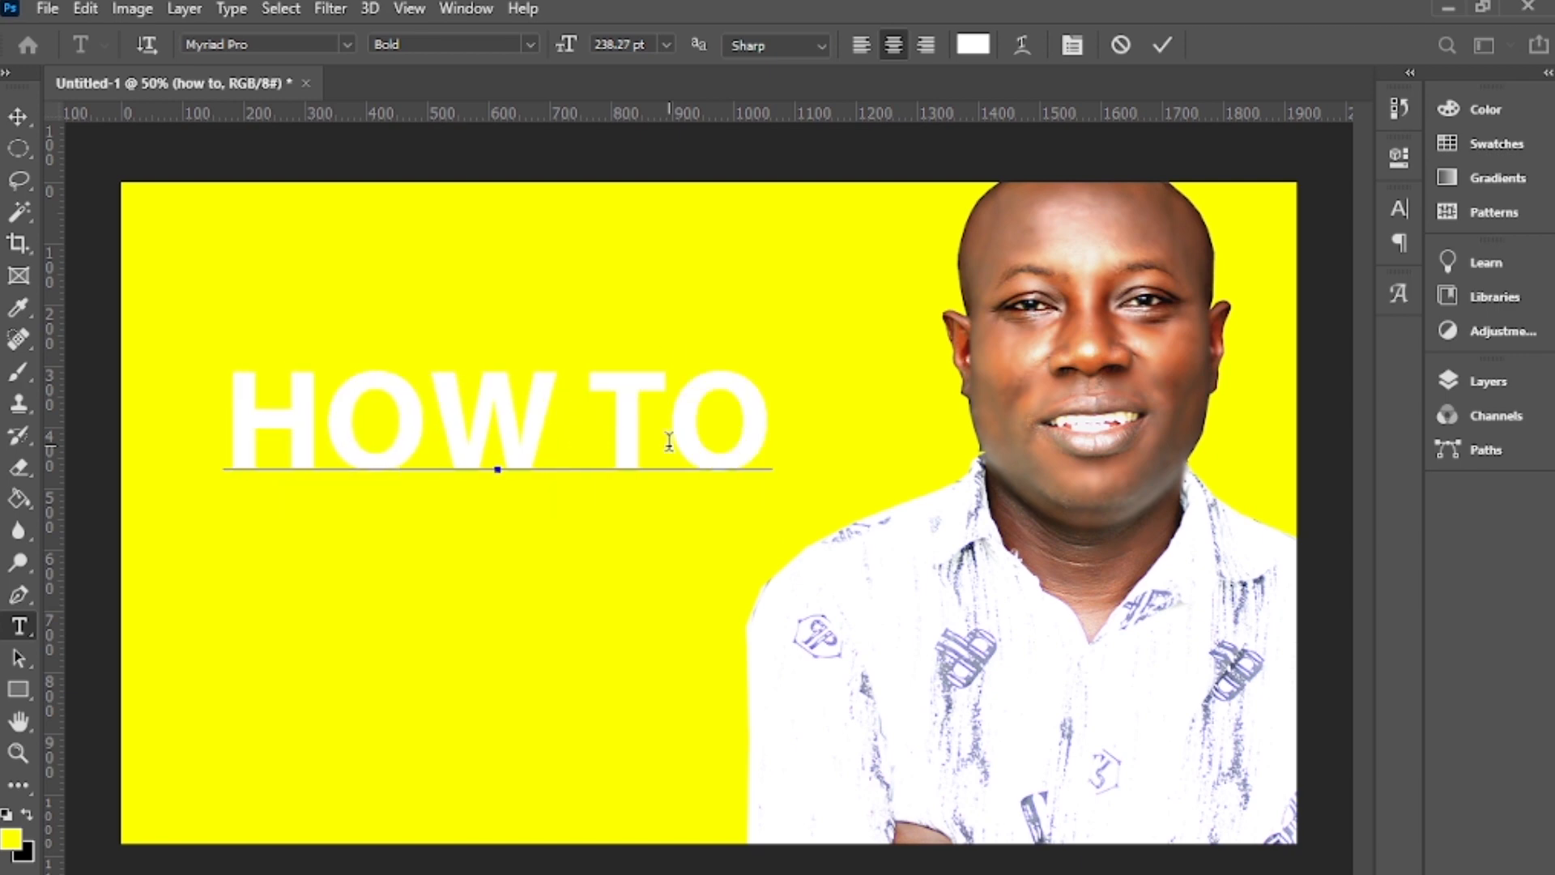
pyautogui.hotkey('ctrl', 'a')
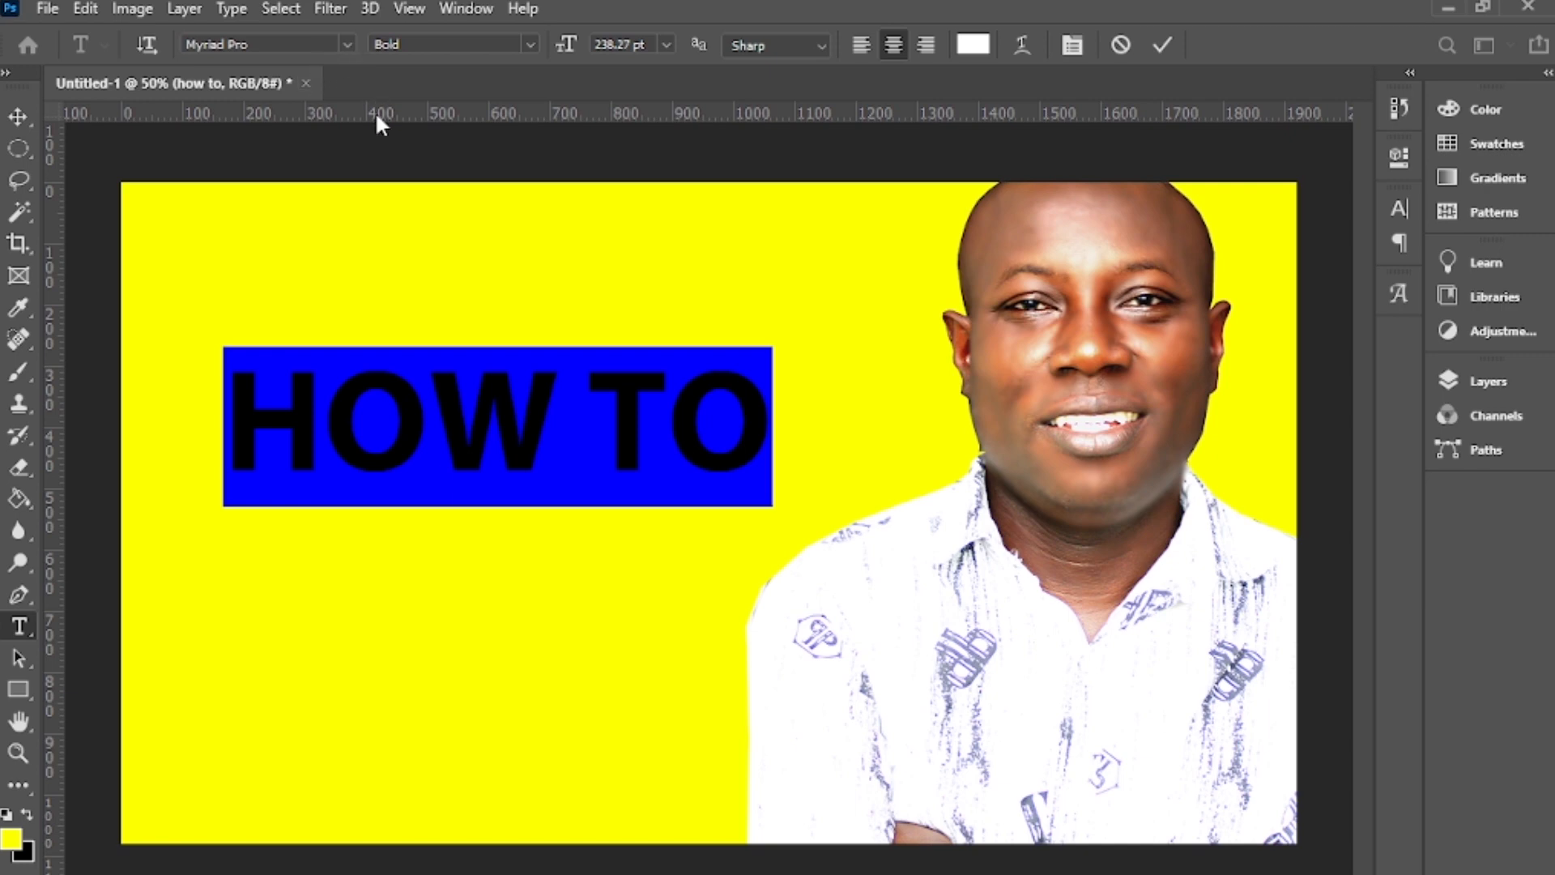
pyautogui.click(17, 116)
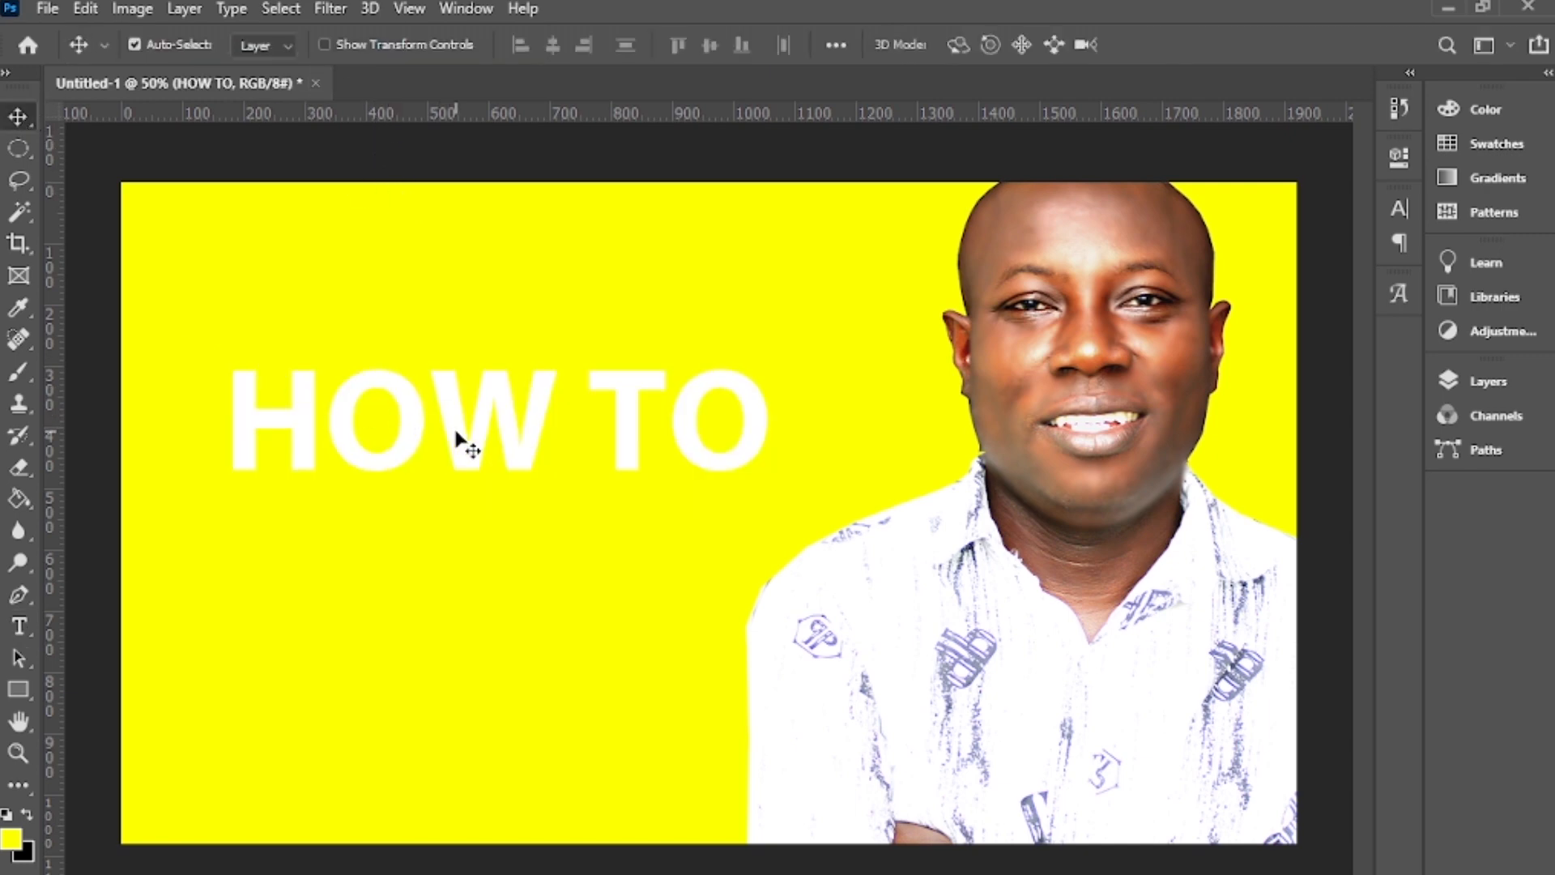
# Move the HOW TO heading nearer the canvas's top edge and shrink it to about 167 pt
pyautogui.moveTo(456, 436); pyautogui.dragTo(458, 358)
pyautogui.hotkey('ctrl', 't')
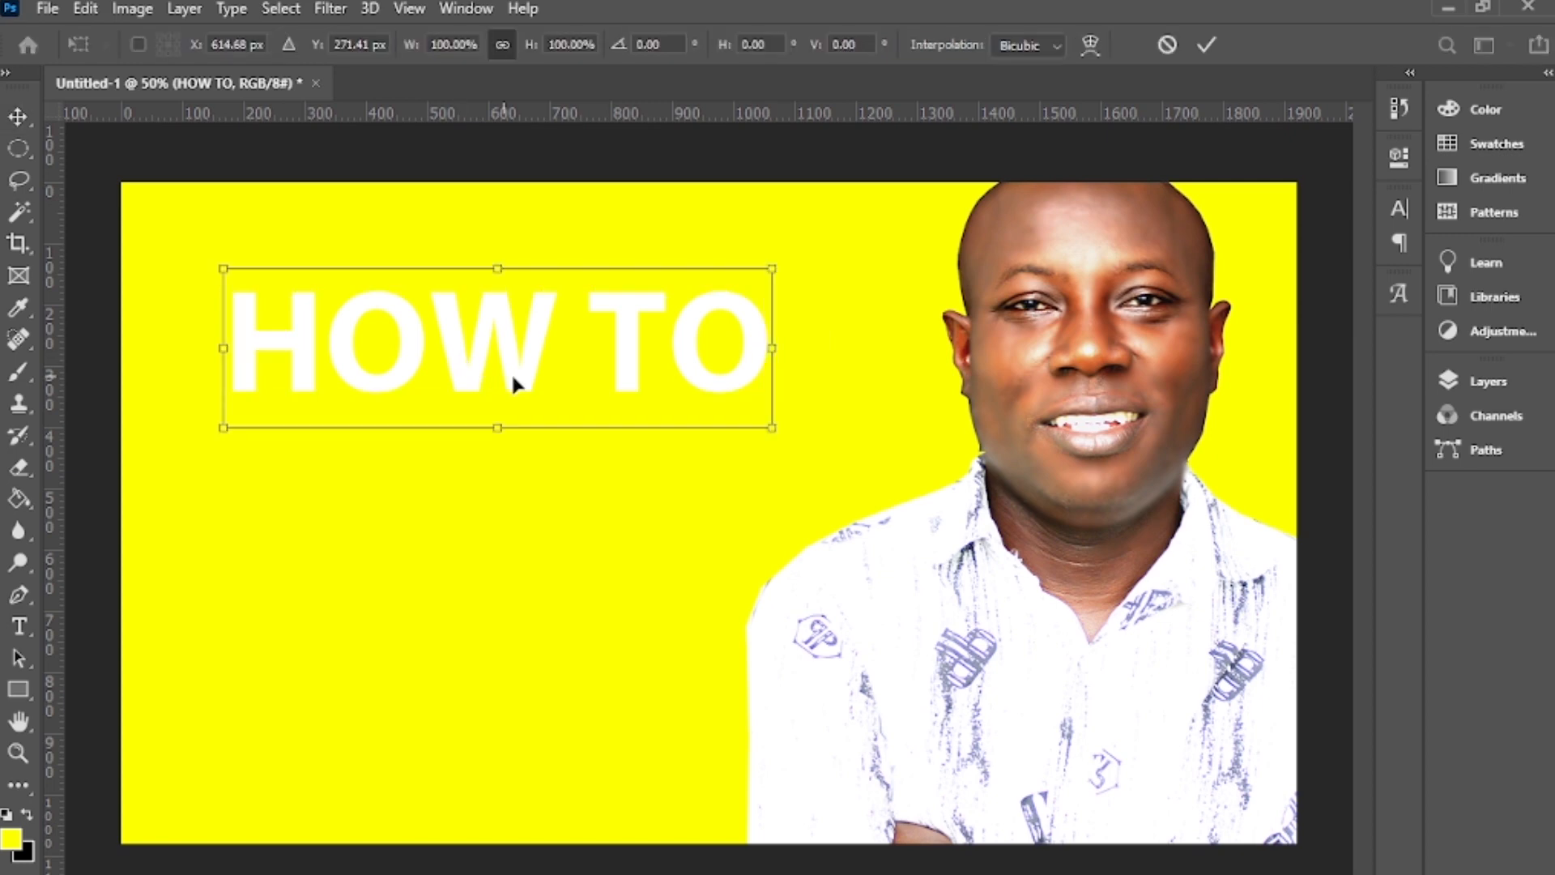
pyautogui.moveTo(768, 433); pyautogui.dragTo(571, 306)
pyautogui.press('Return')
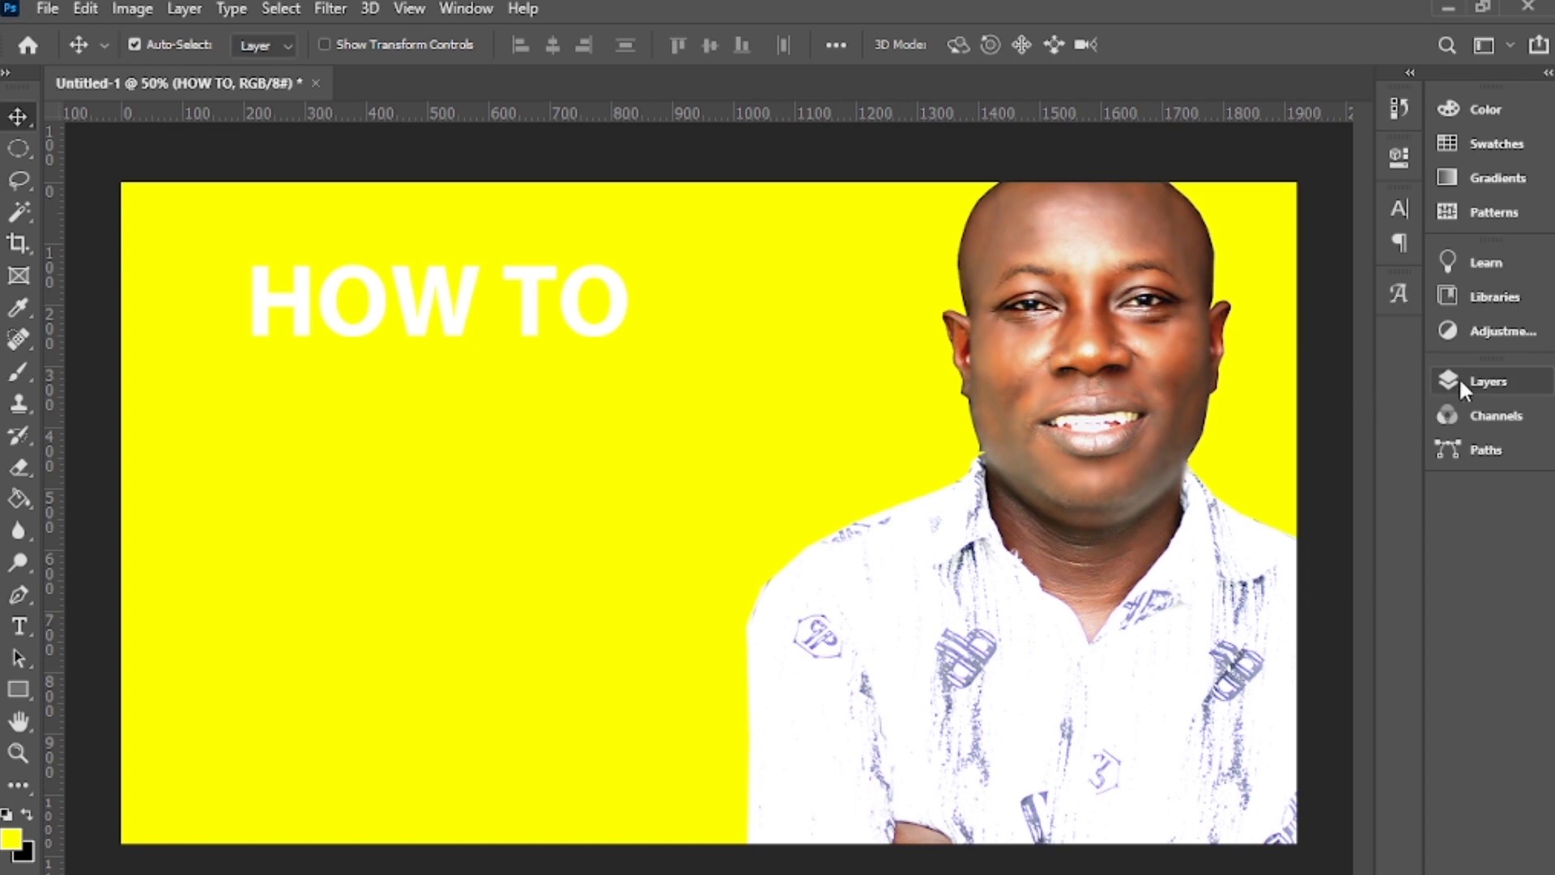
# Give the HOW TO text a black Multiply drop shadow with 100% opacity, 12 px distance, 4% spread and 24 px size
pyautogui.click(1487, 383)
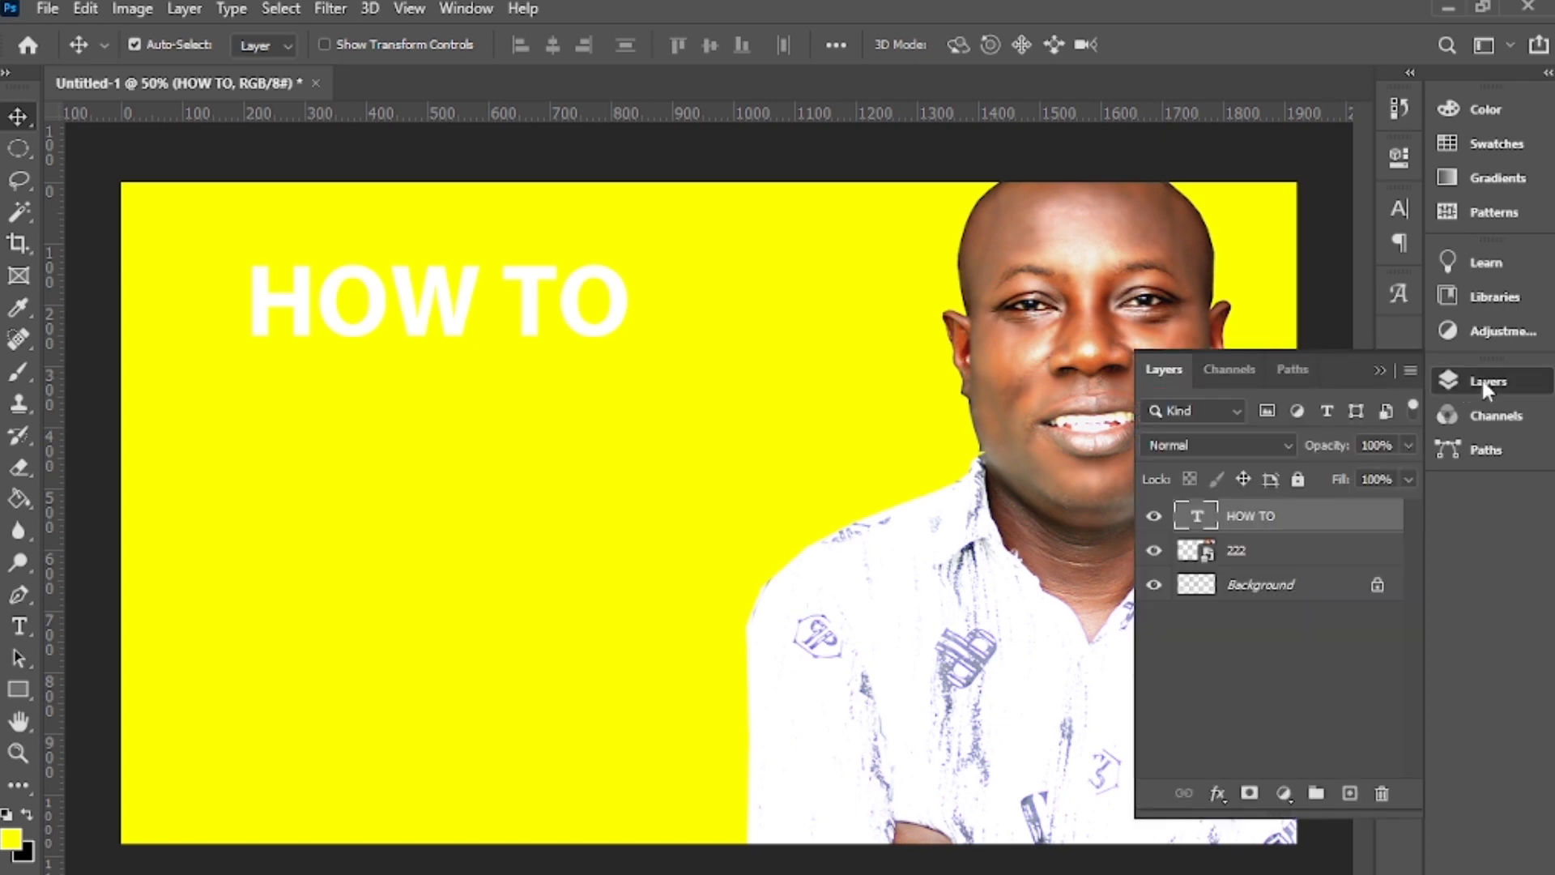
pyautogui.click(1222, 797)
pyautogui.click(1260, 780)
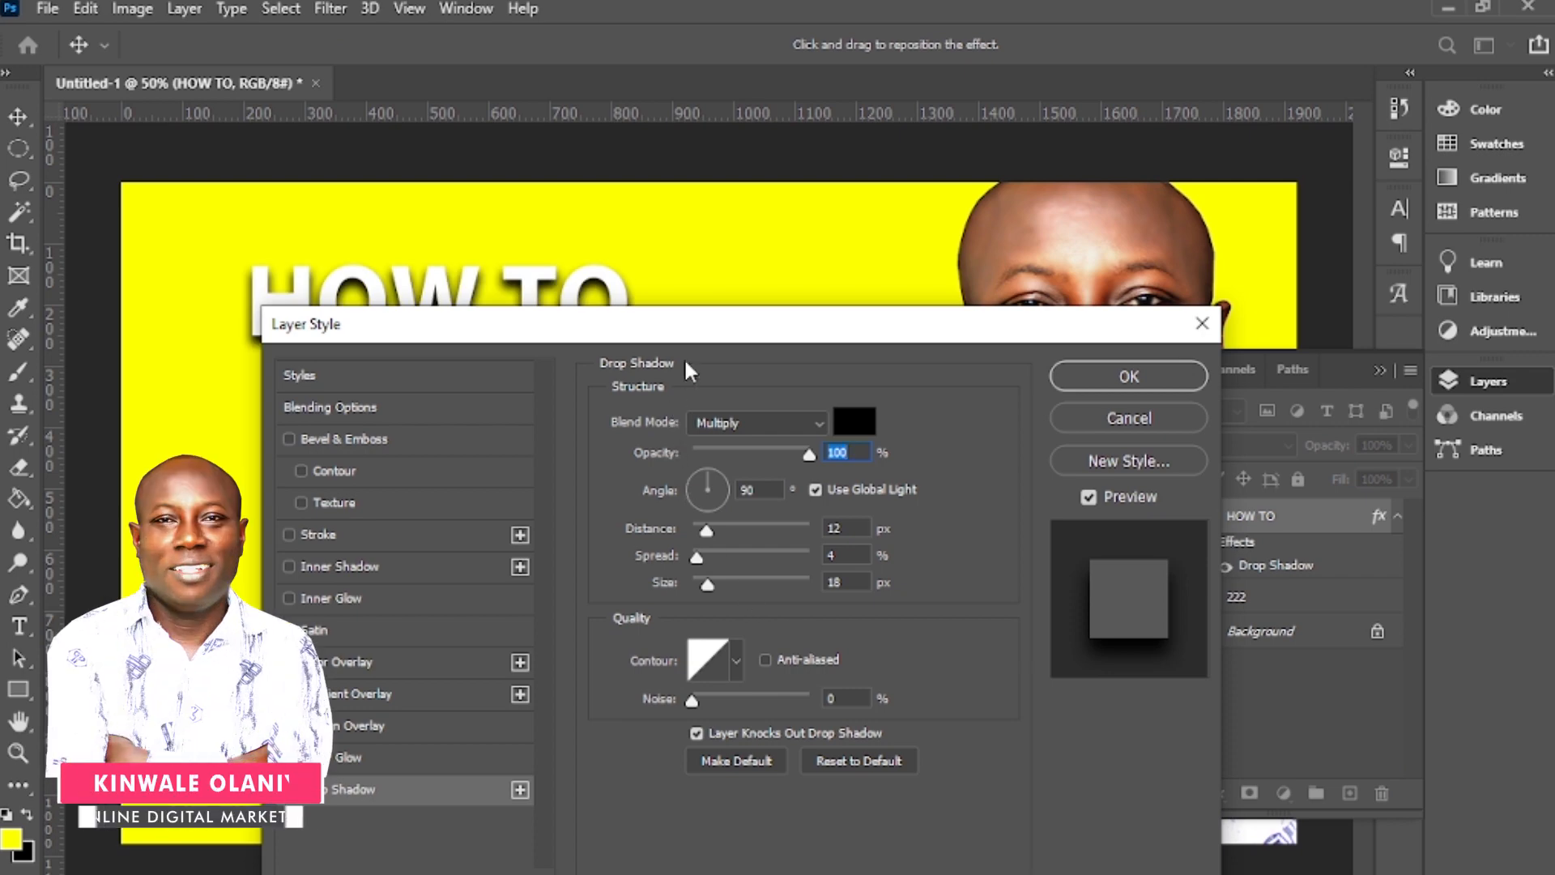
pyautogui.moveTo(680, 358); pyautogui.dragTo(968, 415)
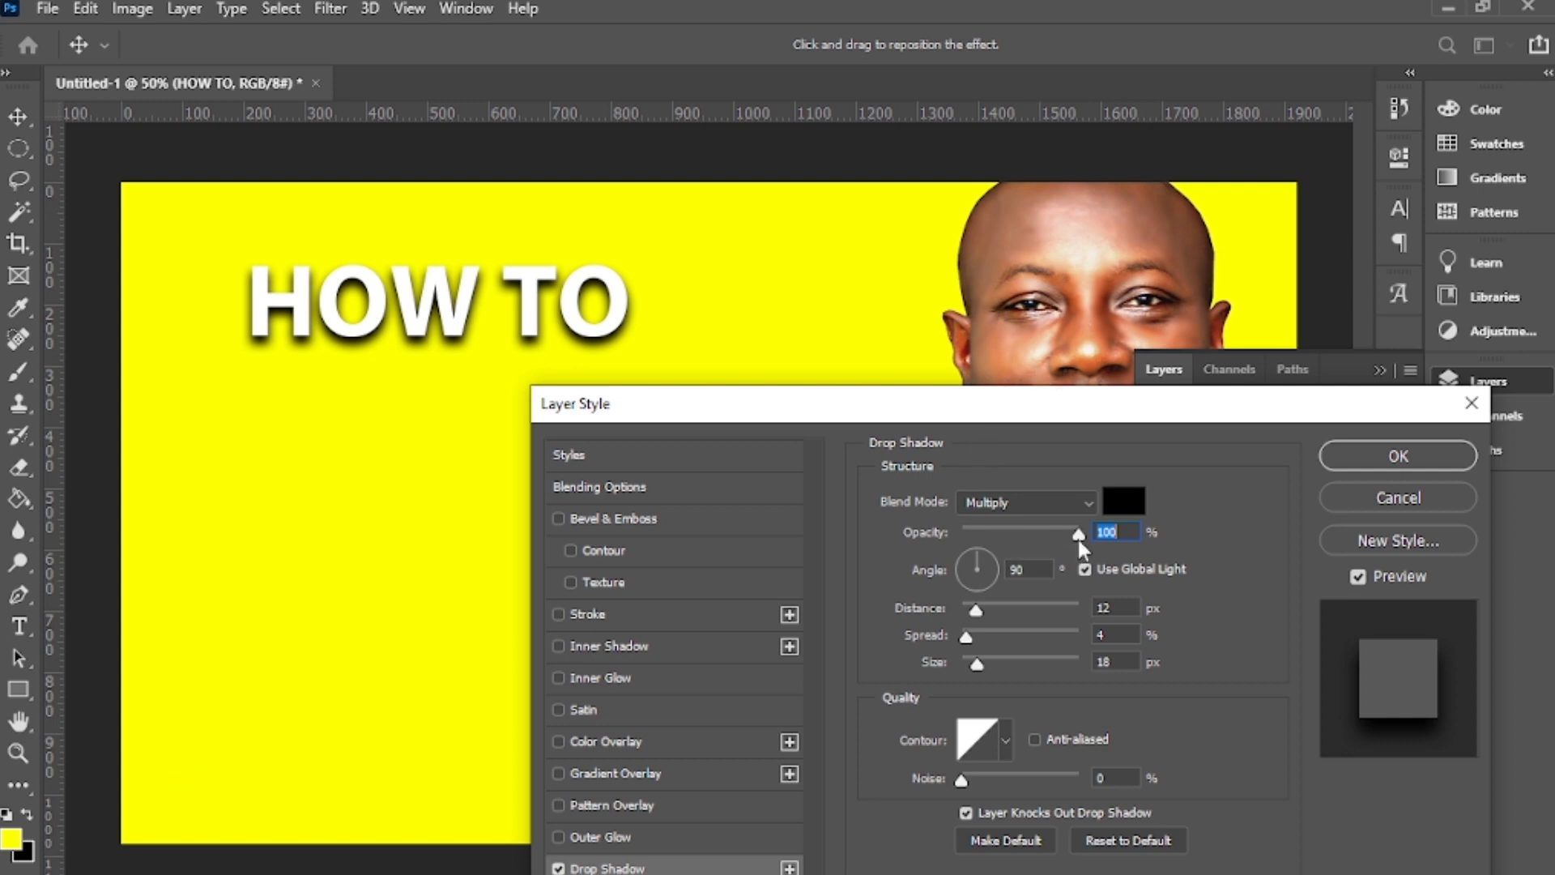
pyautogui.click(976, 607)
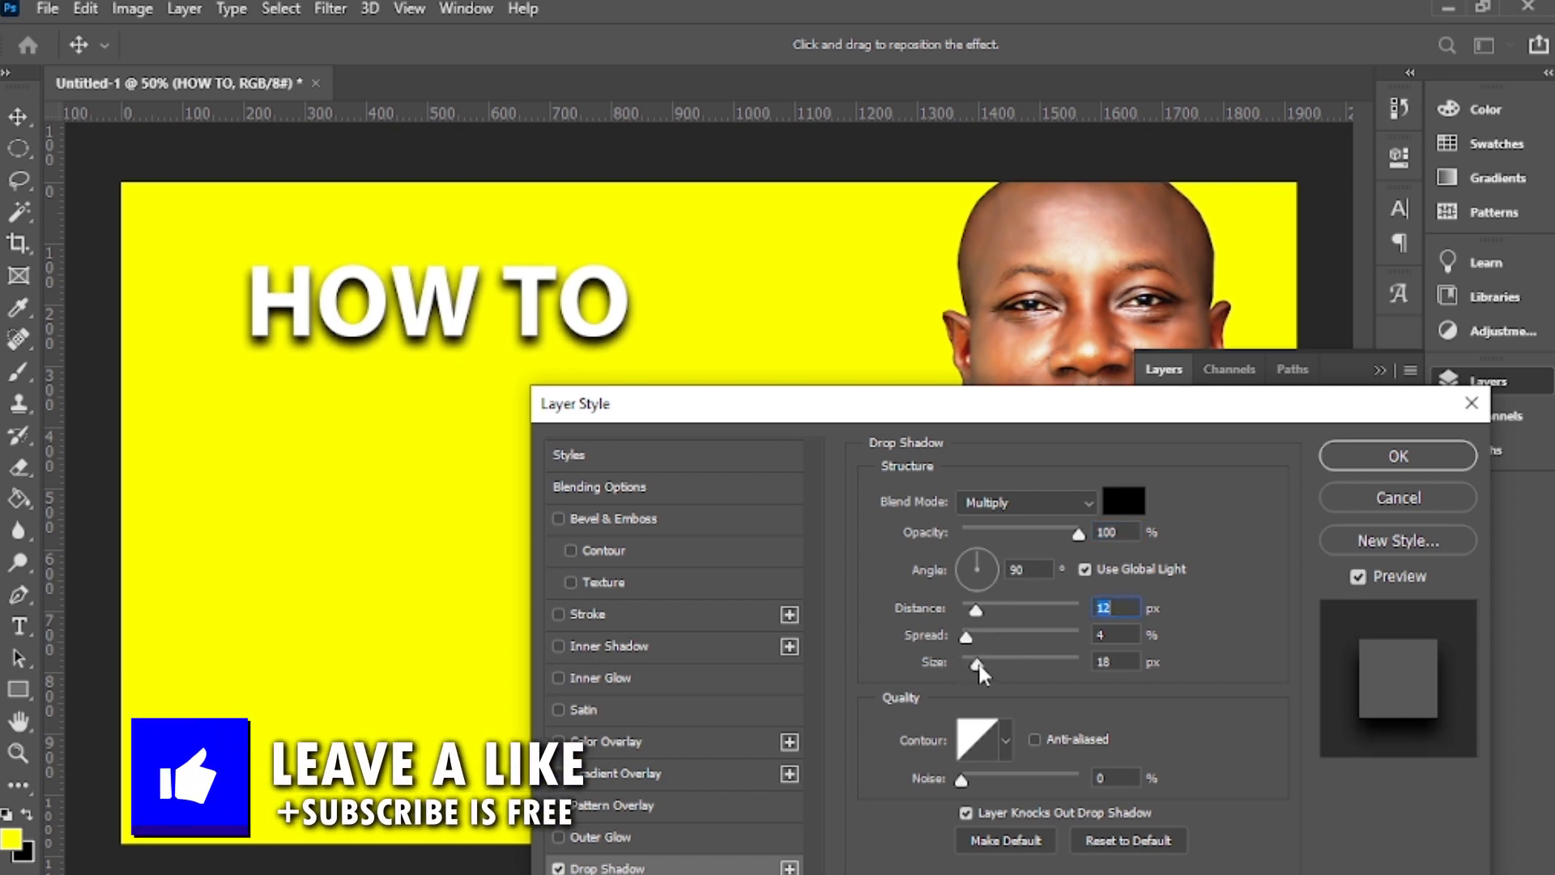
pyautogui.moveTo(979, 664); pyautogui.dragTo(983, 664)
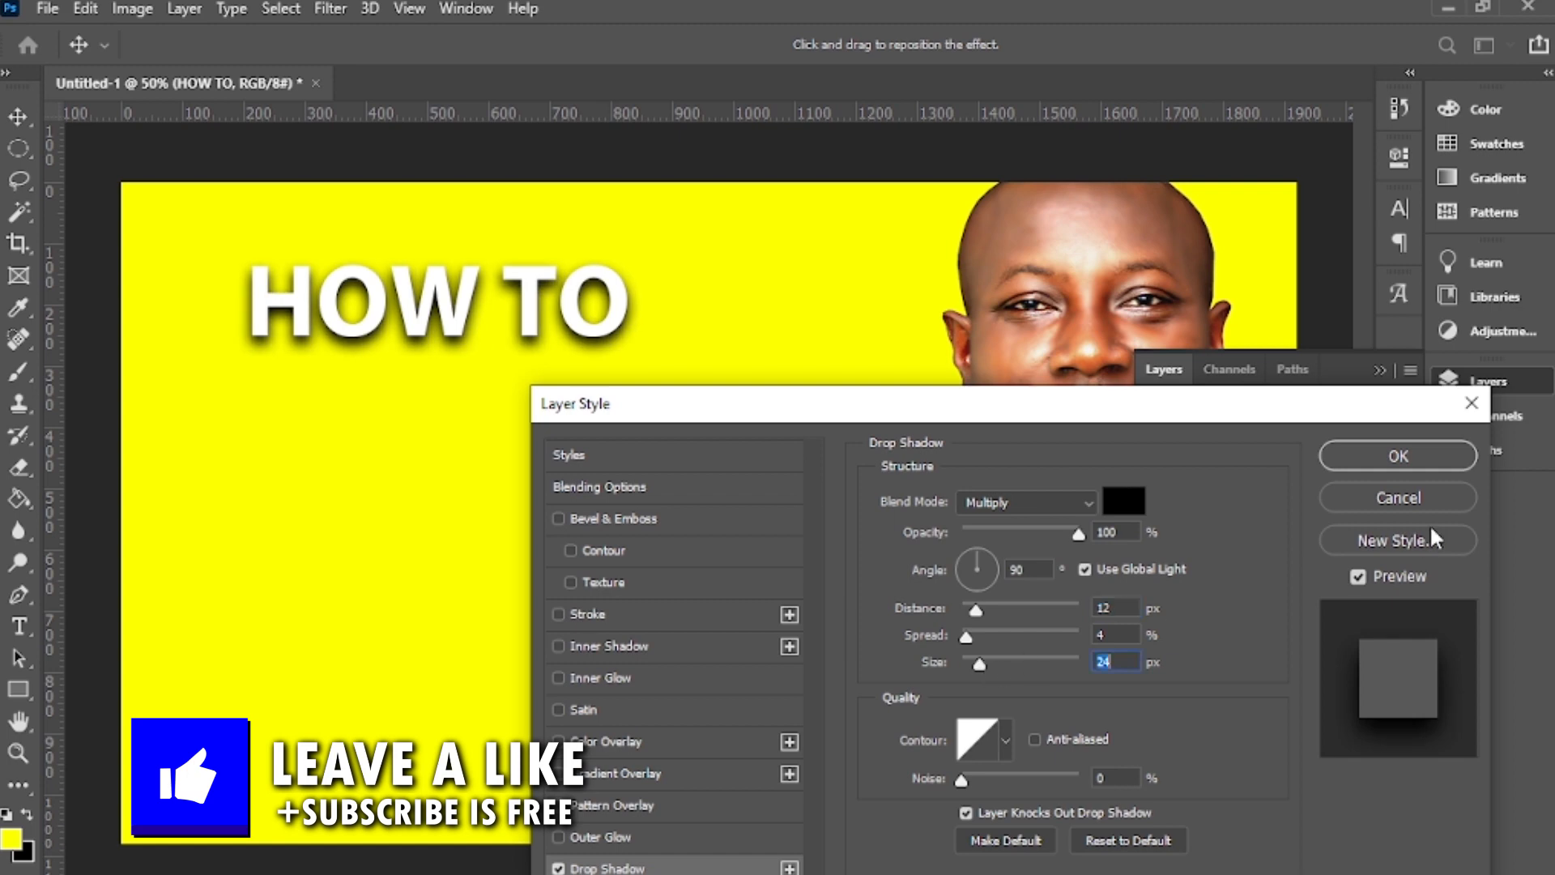
pyautogui.click(1401, 456)
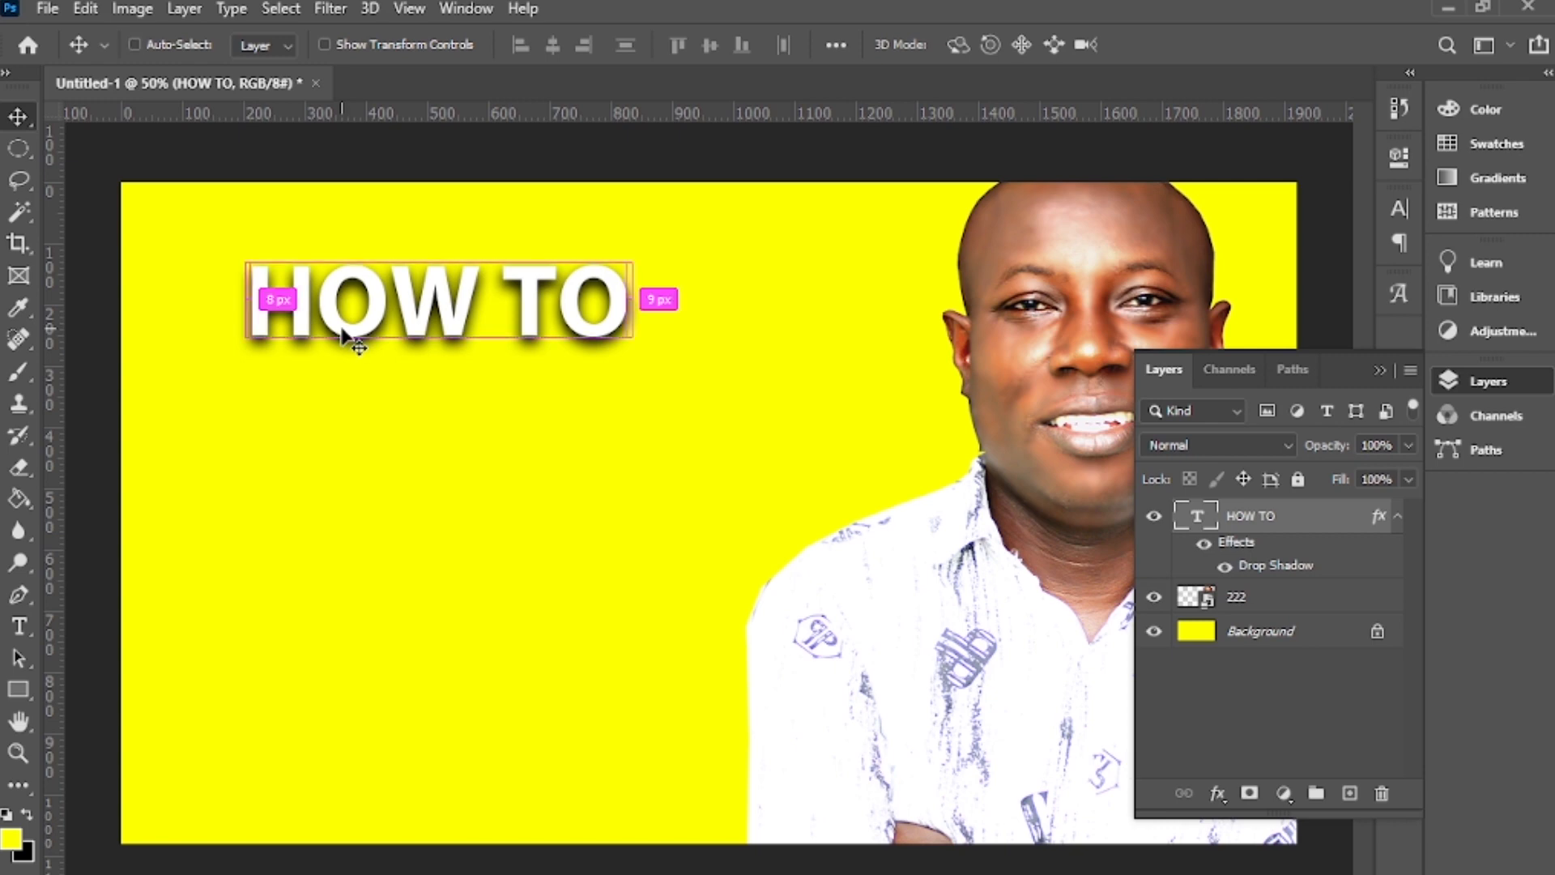
# Duplicate the HOW TO text, place the copy directly below the original and change its wording to "EDIT"
pyautogui.hotkey('ctrl', 'j')
pyautogui.moveTo(342, 330); pyautogui.dragTo(335, 430)
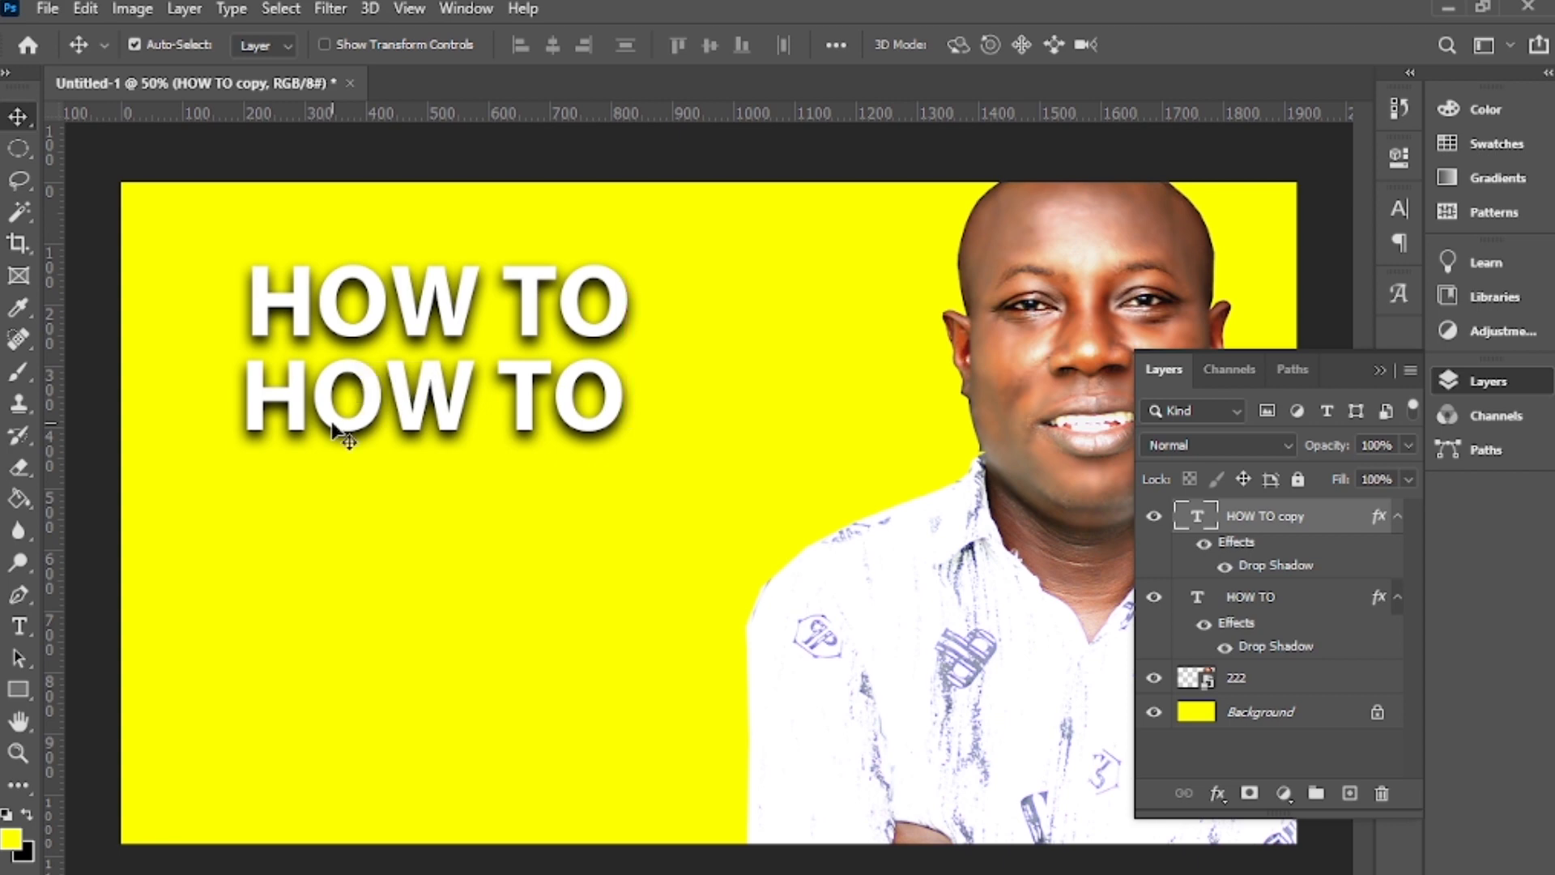
pyautogui.doubleClick(336, 432)
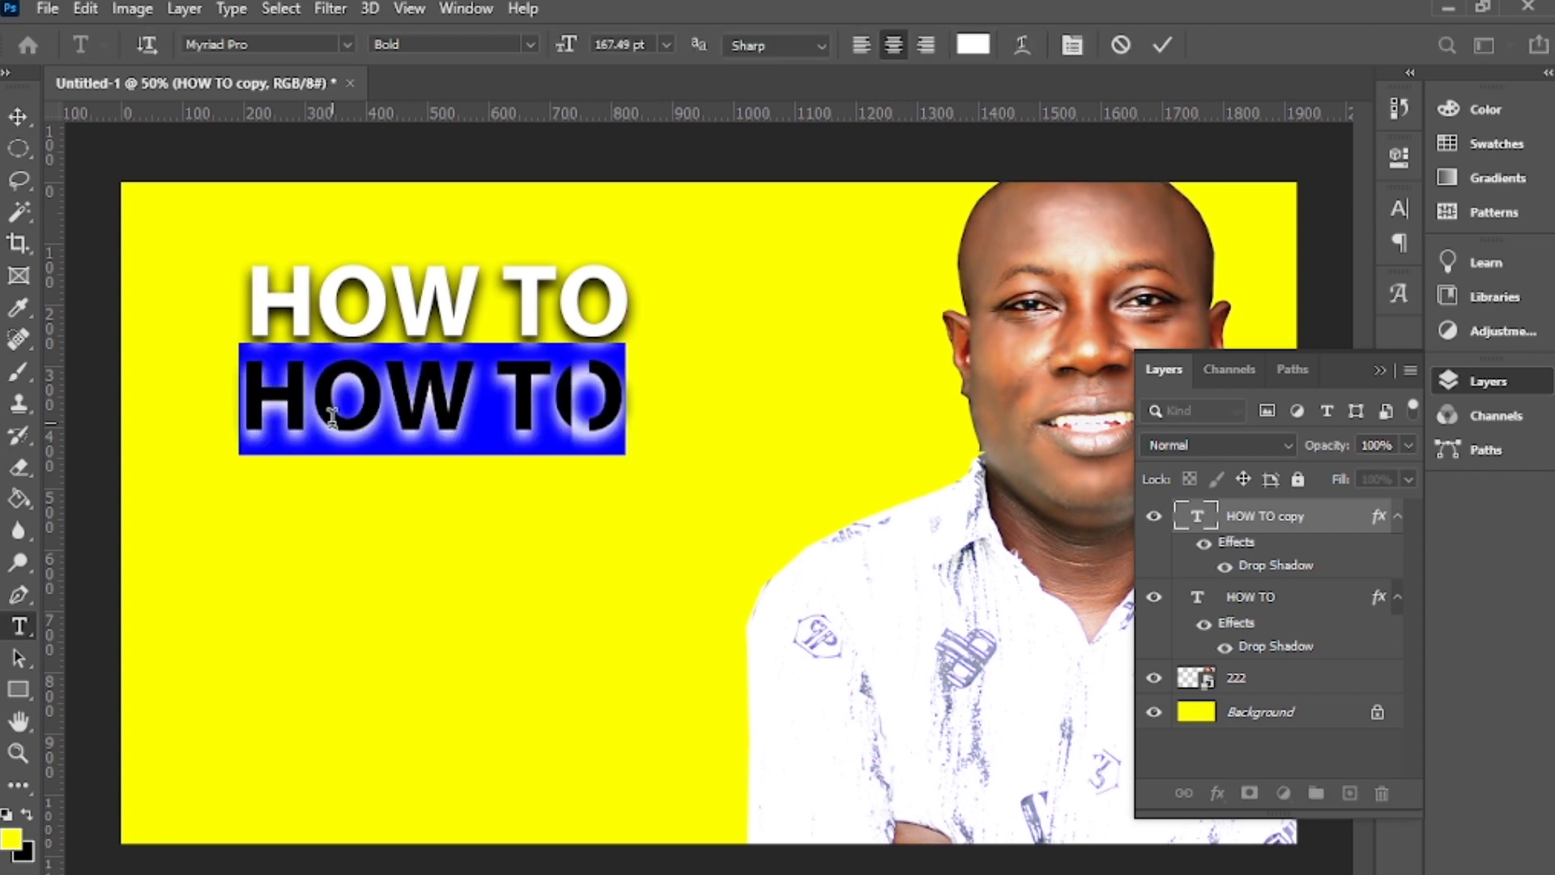
pyautogui.write('EDIT')
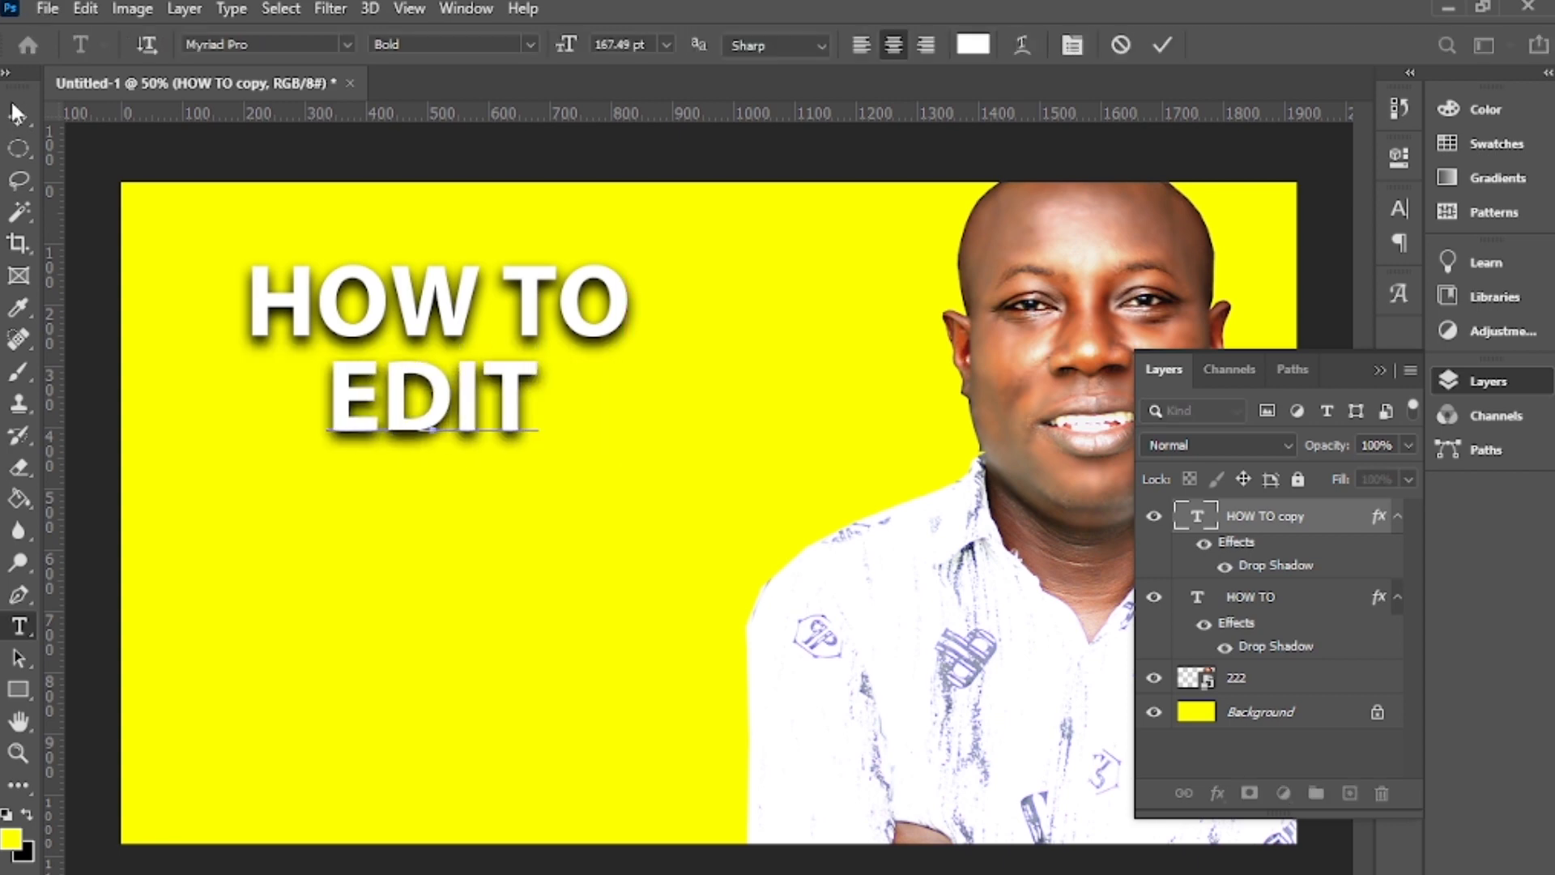
# Enlarge the EDIT text to more than double size, raise HOW TO slightly and stack EDIT closely beneath it
pyautogui.click(17, 118)
pyautogui.hotkey('ctrl', 't')
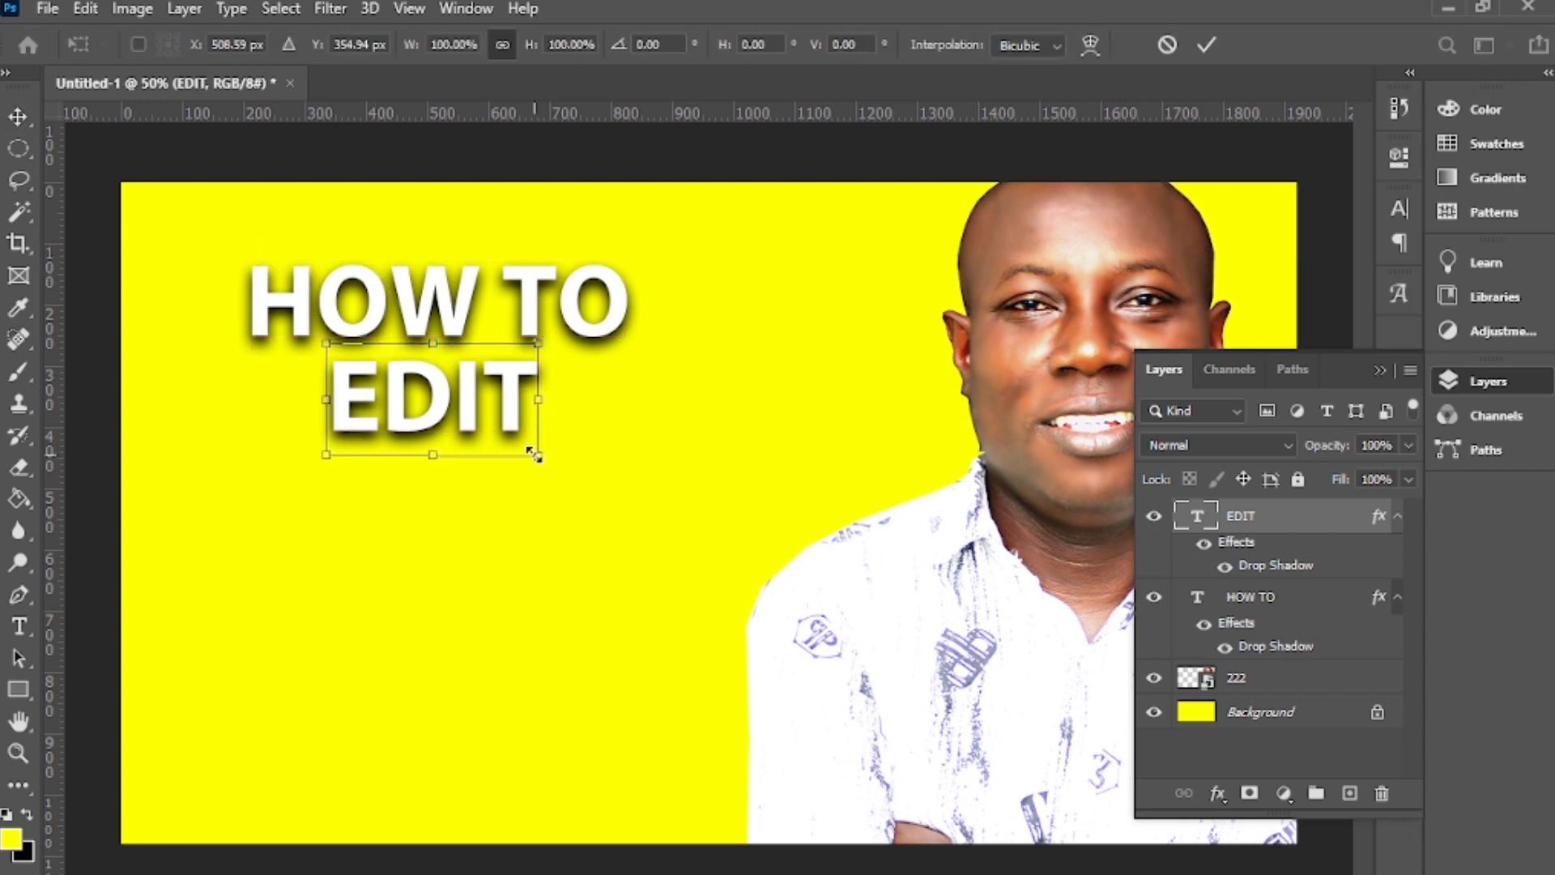
pyautogui.moveTo(535, 456); pyautogui.dragTo(766, 575)
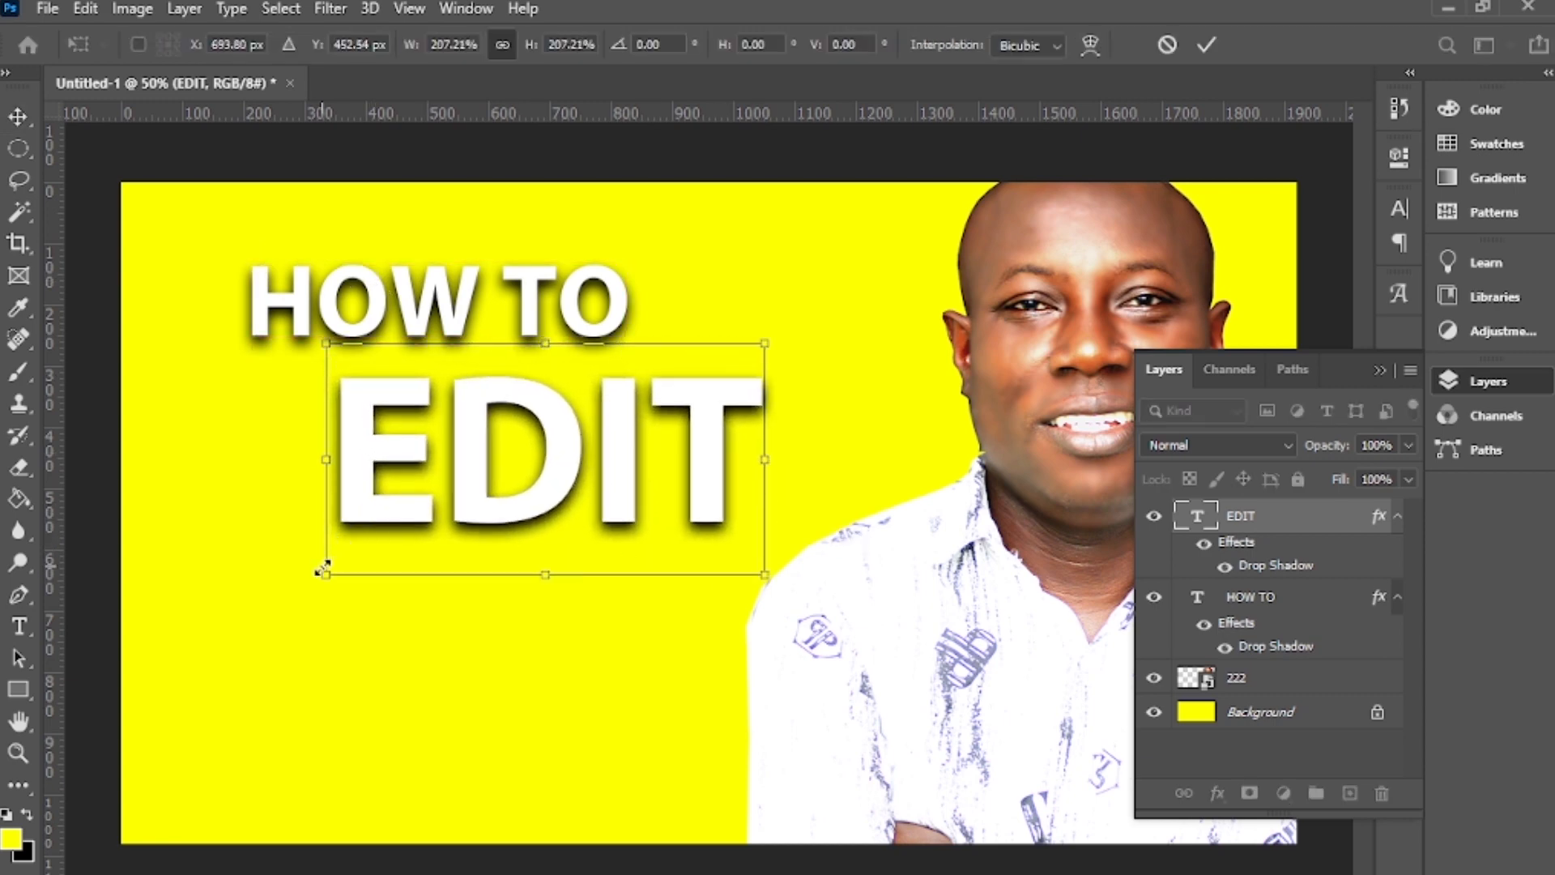
pyautogui.moveTo(323, 568); pyautogui.dragTo(245, 589)
pyautogui.moveTo(452, 538); pyautogui.dragTo(406, 510)
pyautogui.press('Return')
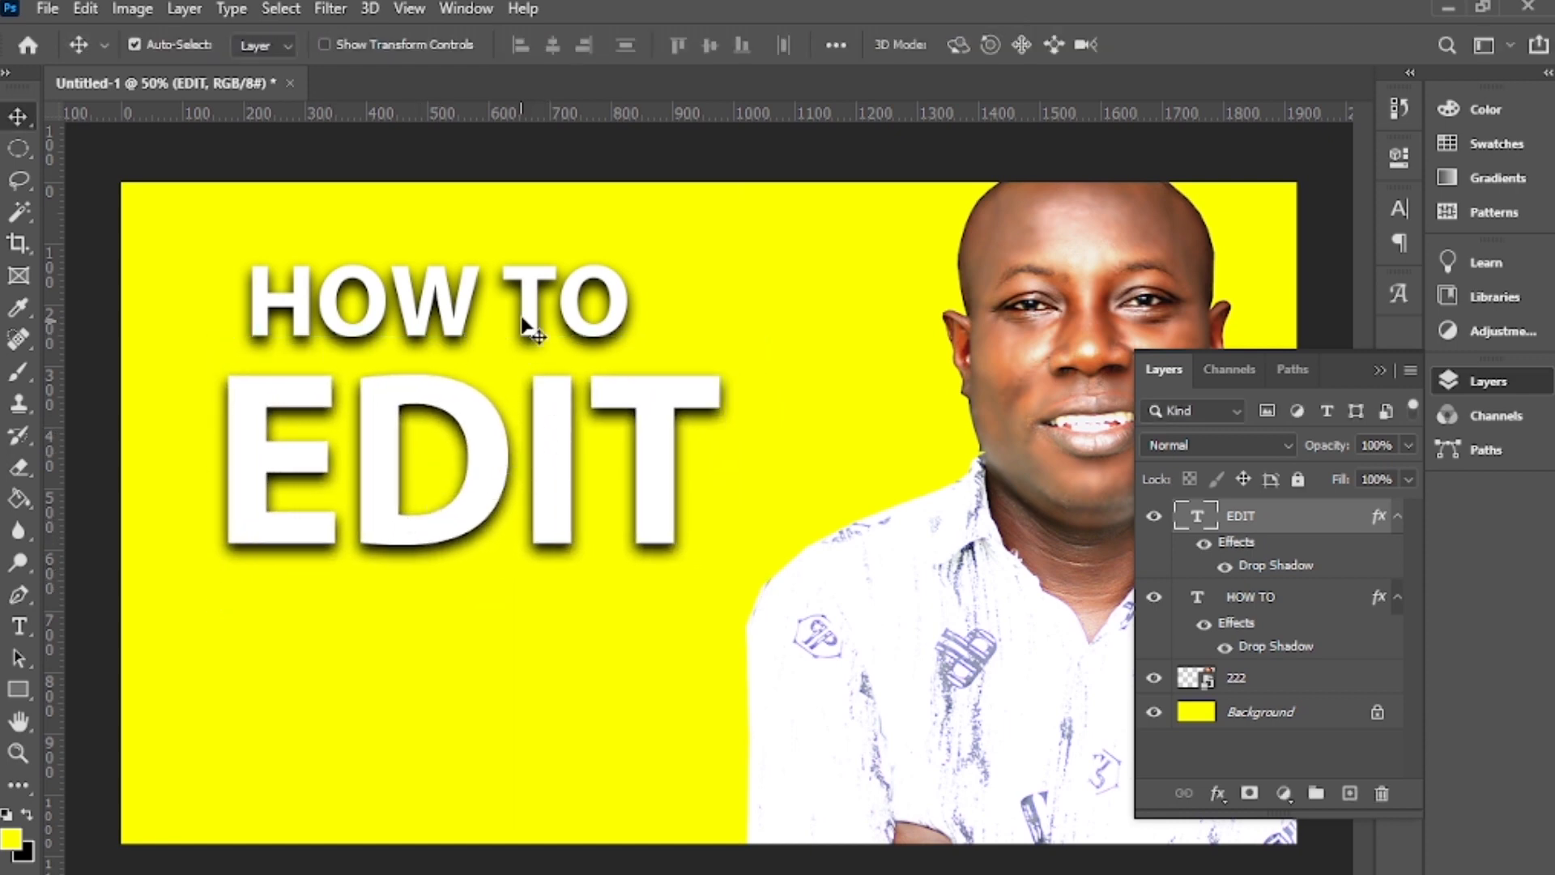
pyautogui.moveTo(525, 328); pyautogui.dragTo(549, 305)
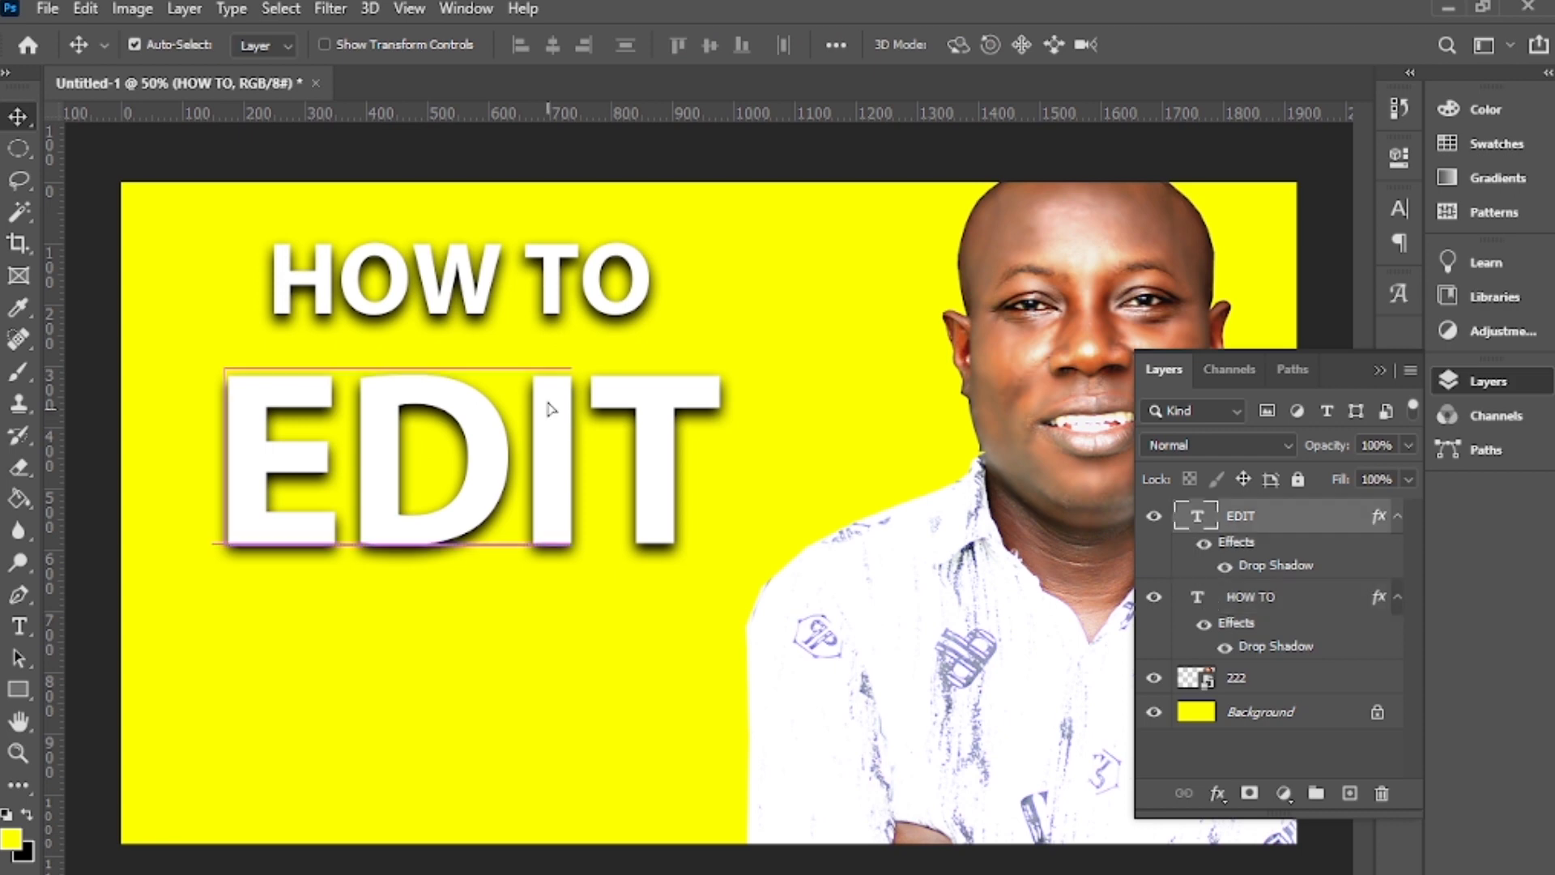
pyautogui.moveTo(548, 402); pyautogui.dragTo(537, 388)
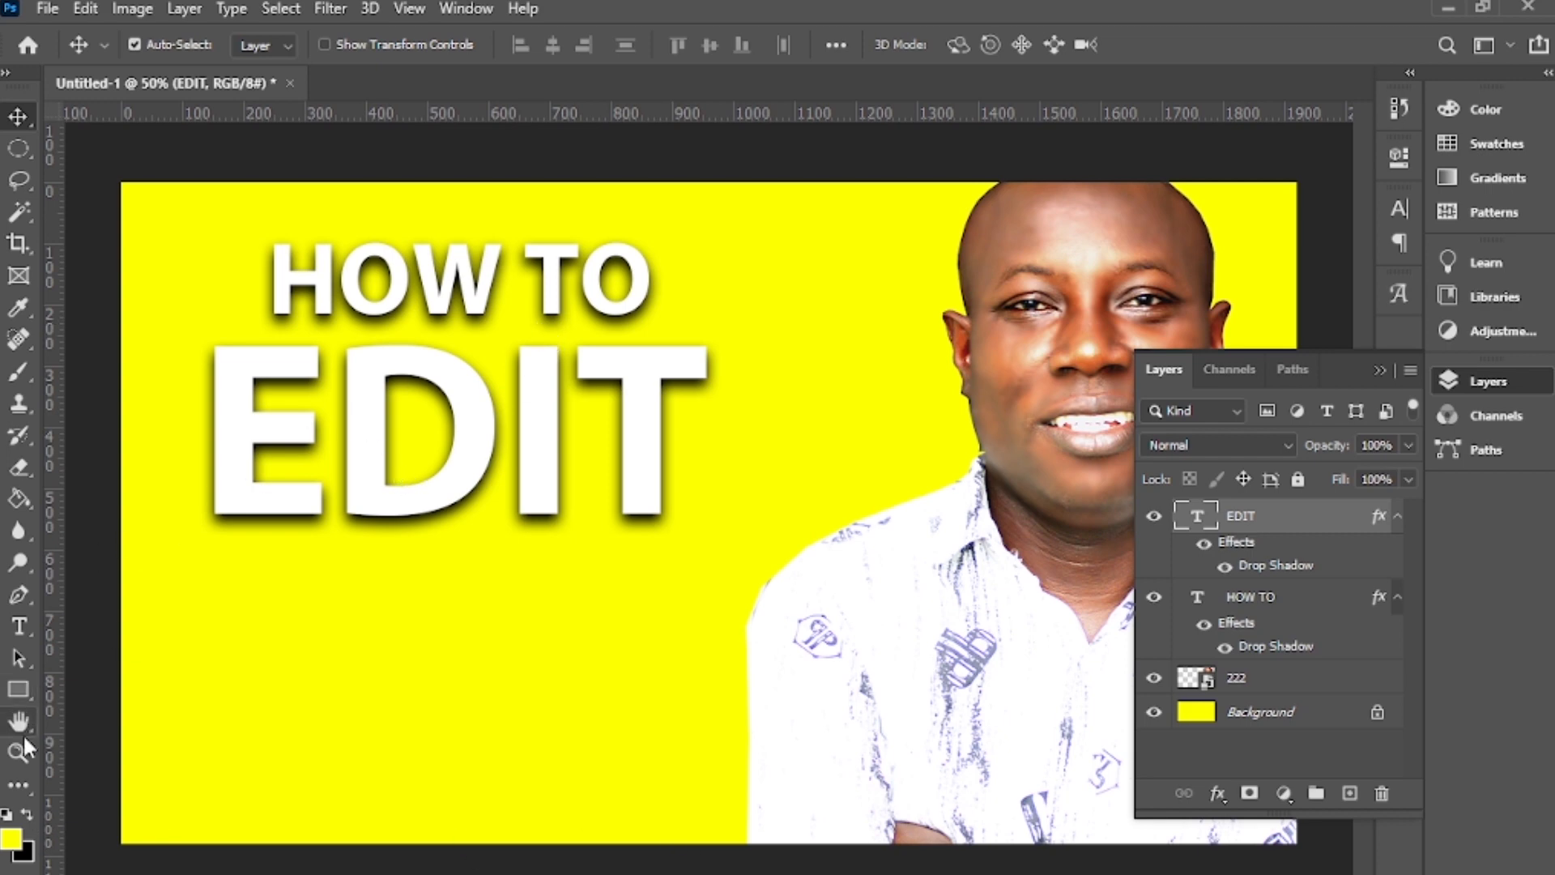
# Draw a rectangle of about 886 x 330 px covering the EDIT text, with its corner near X 100, Y 250 px
pyautogui.click(18, 683)
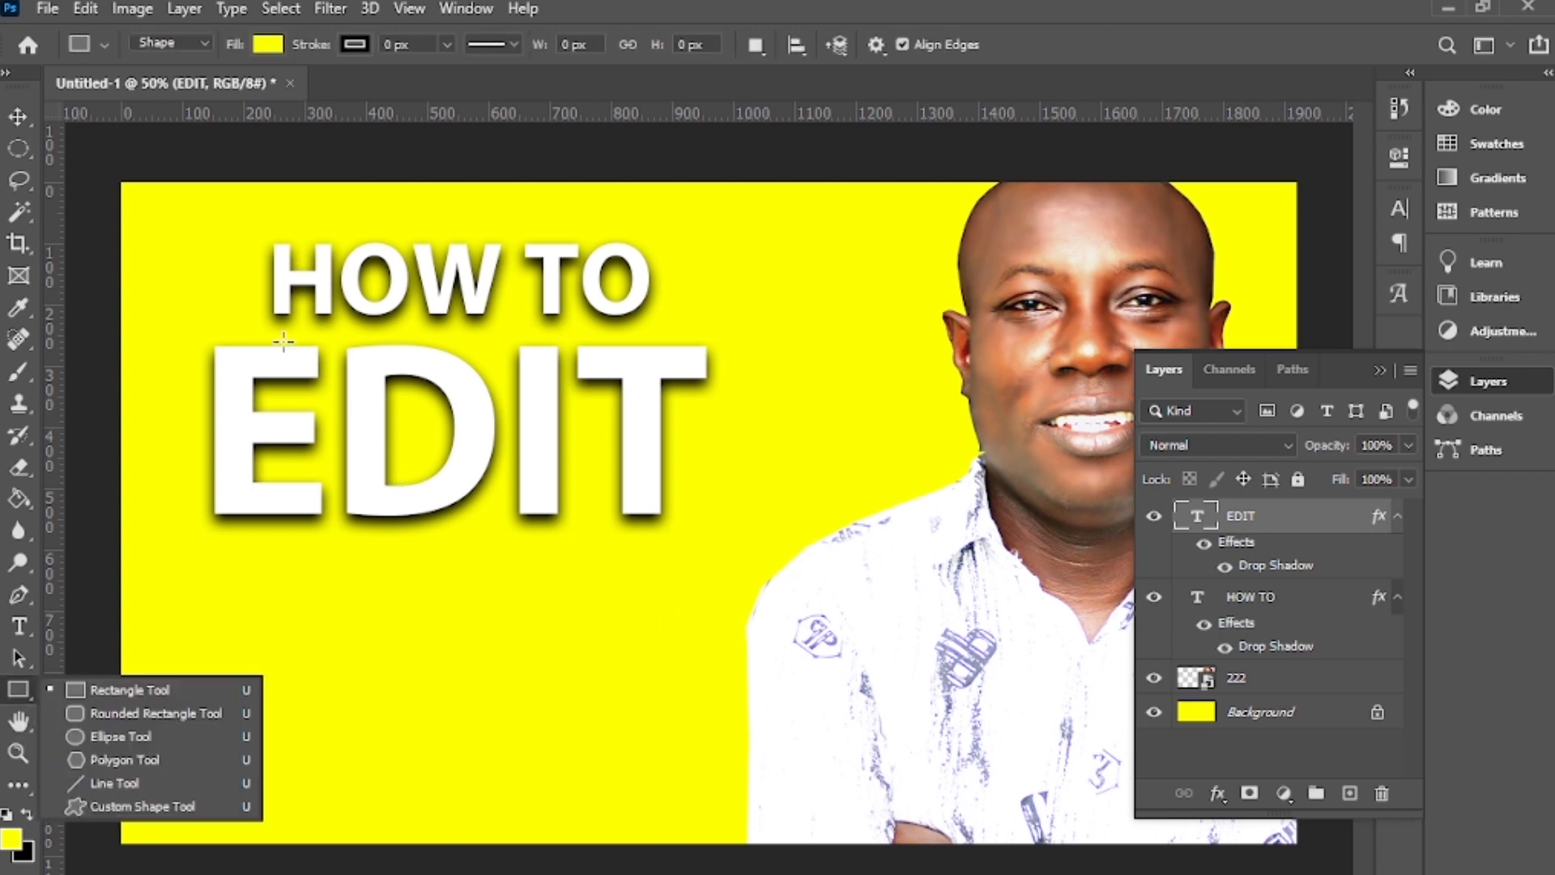
pyautogui.click(89, 687)
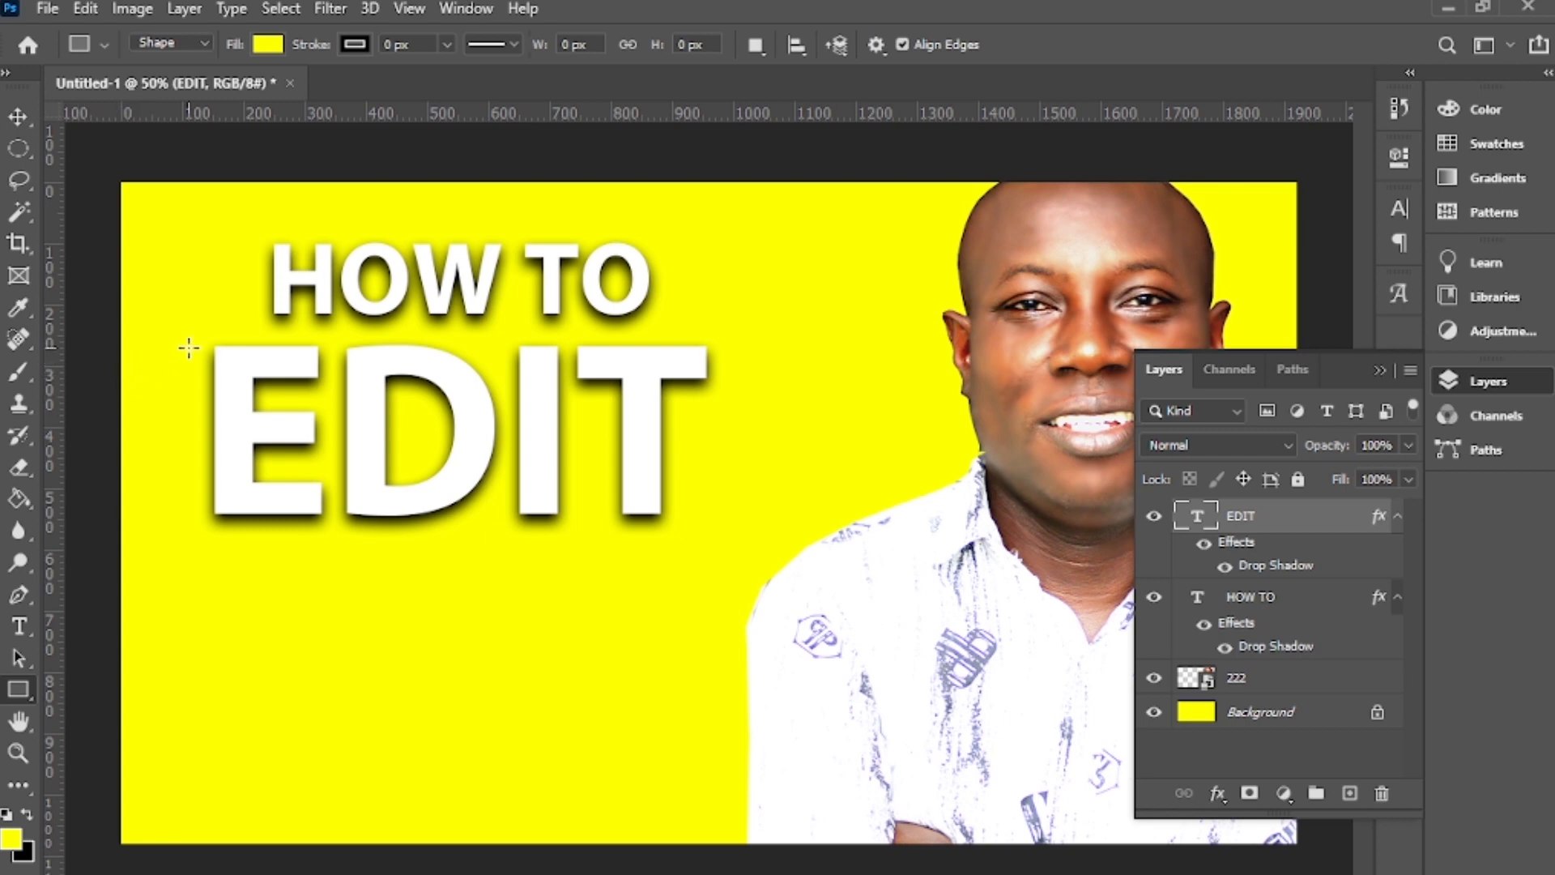
pyautogui.moveTo(183, 336); pyautogui.dragTo(724, 537)
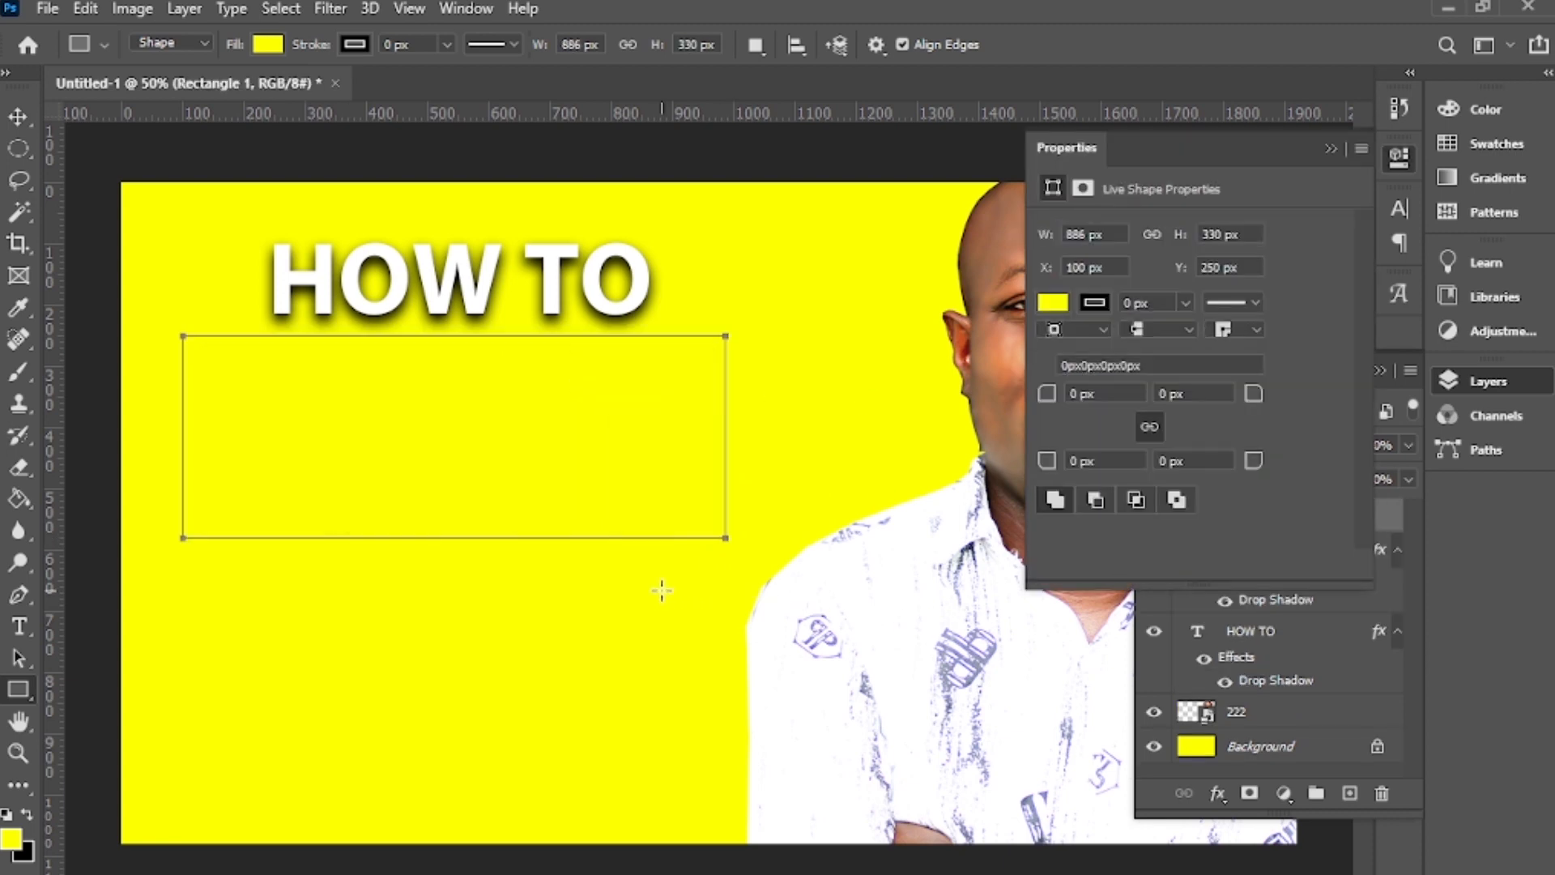
# Change the rectangle's fill to a dark olive shade based on the background yellow
pyautogui.click(1053, 303)
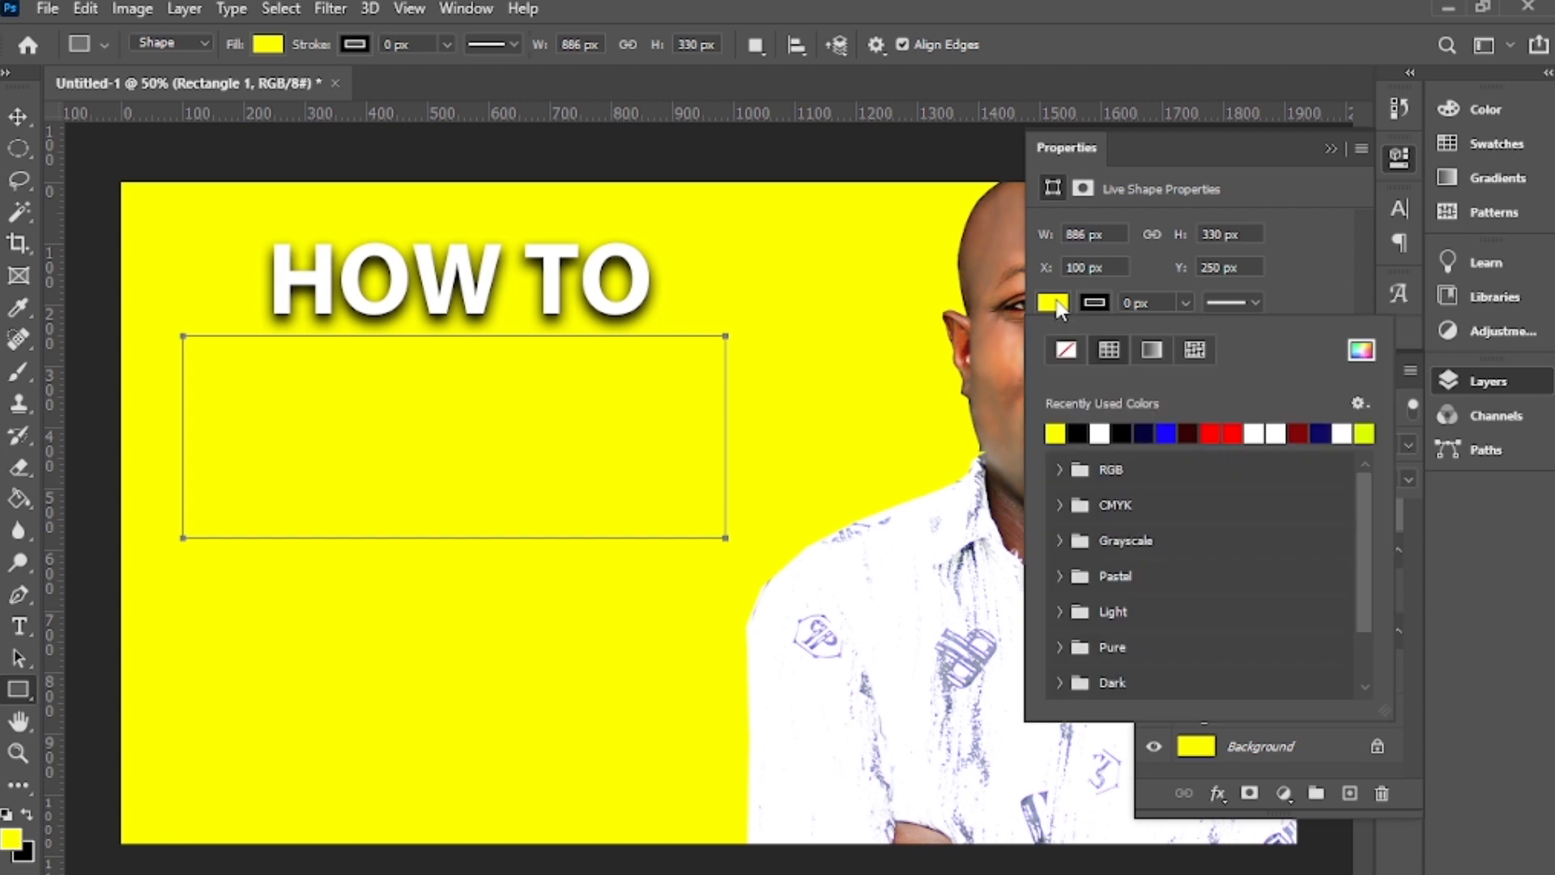
pyautogui.click(1158, 435)
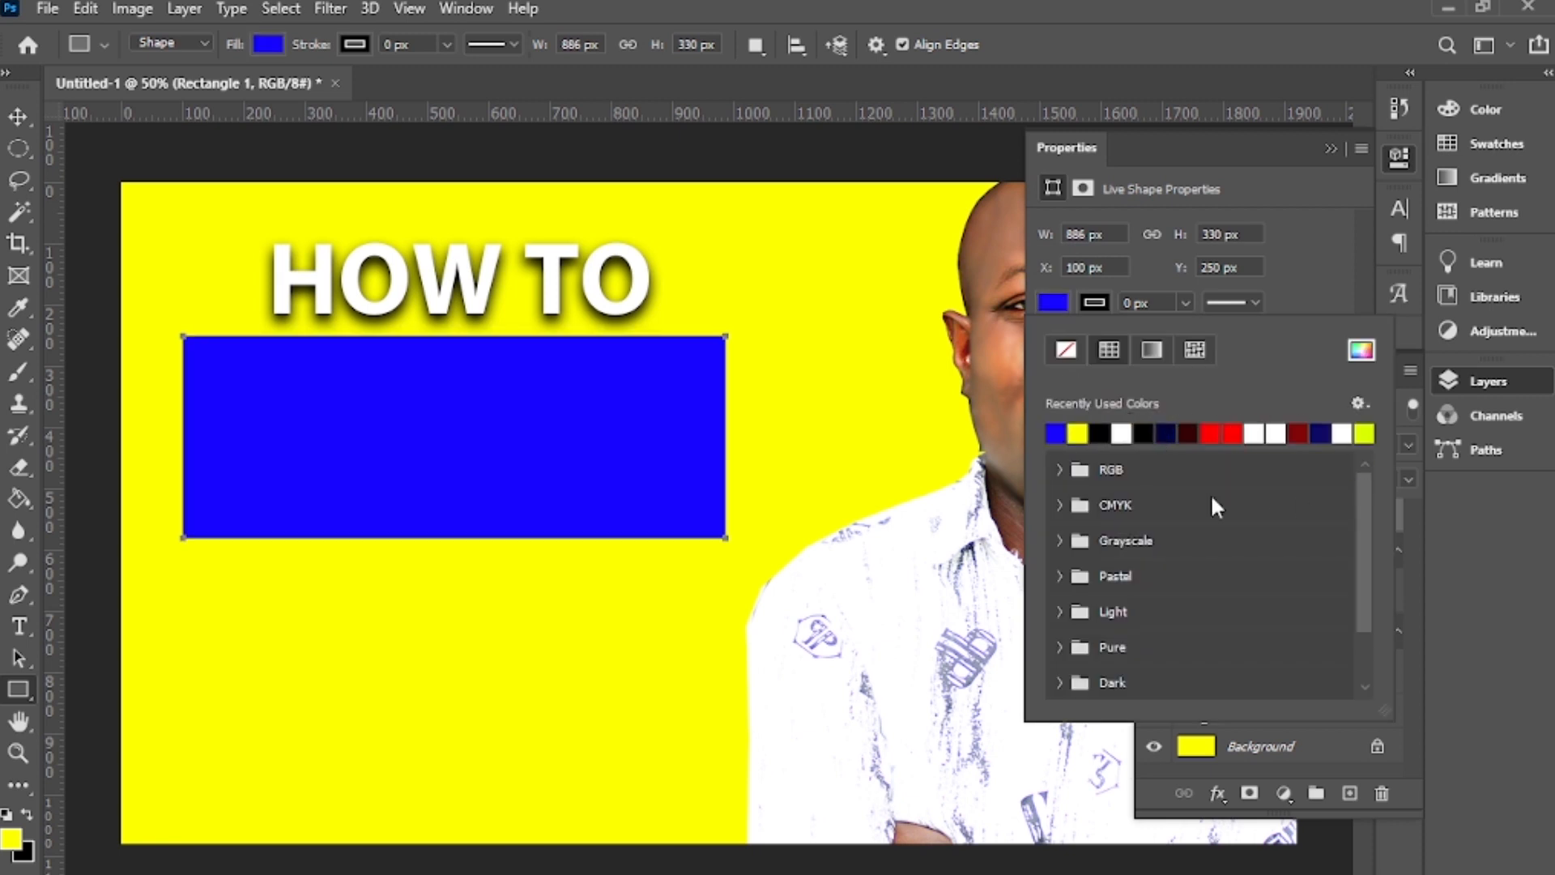
pyautogui.click(1079, 435)
pyautogui.click(1363, 355)
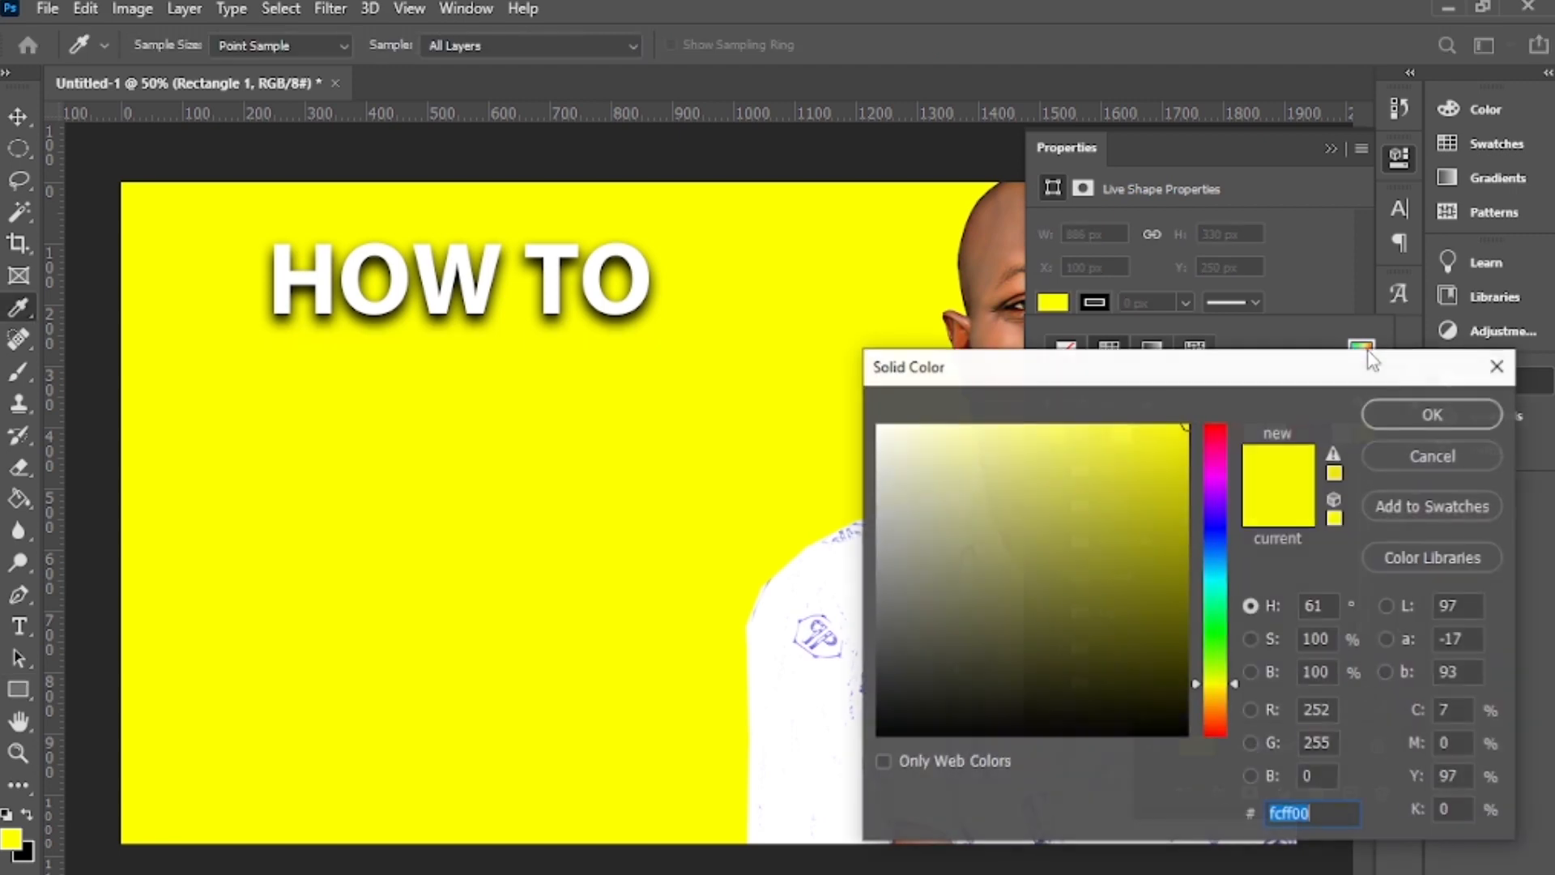
pyautogui.click(1188, 598)
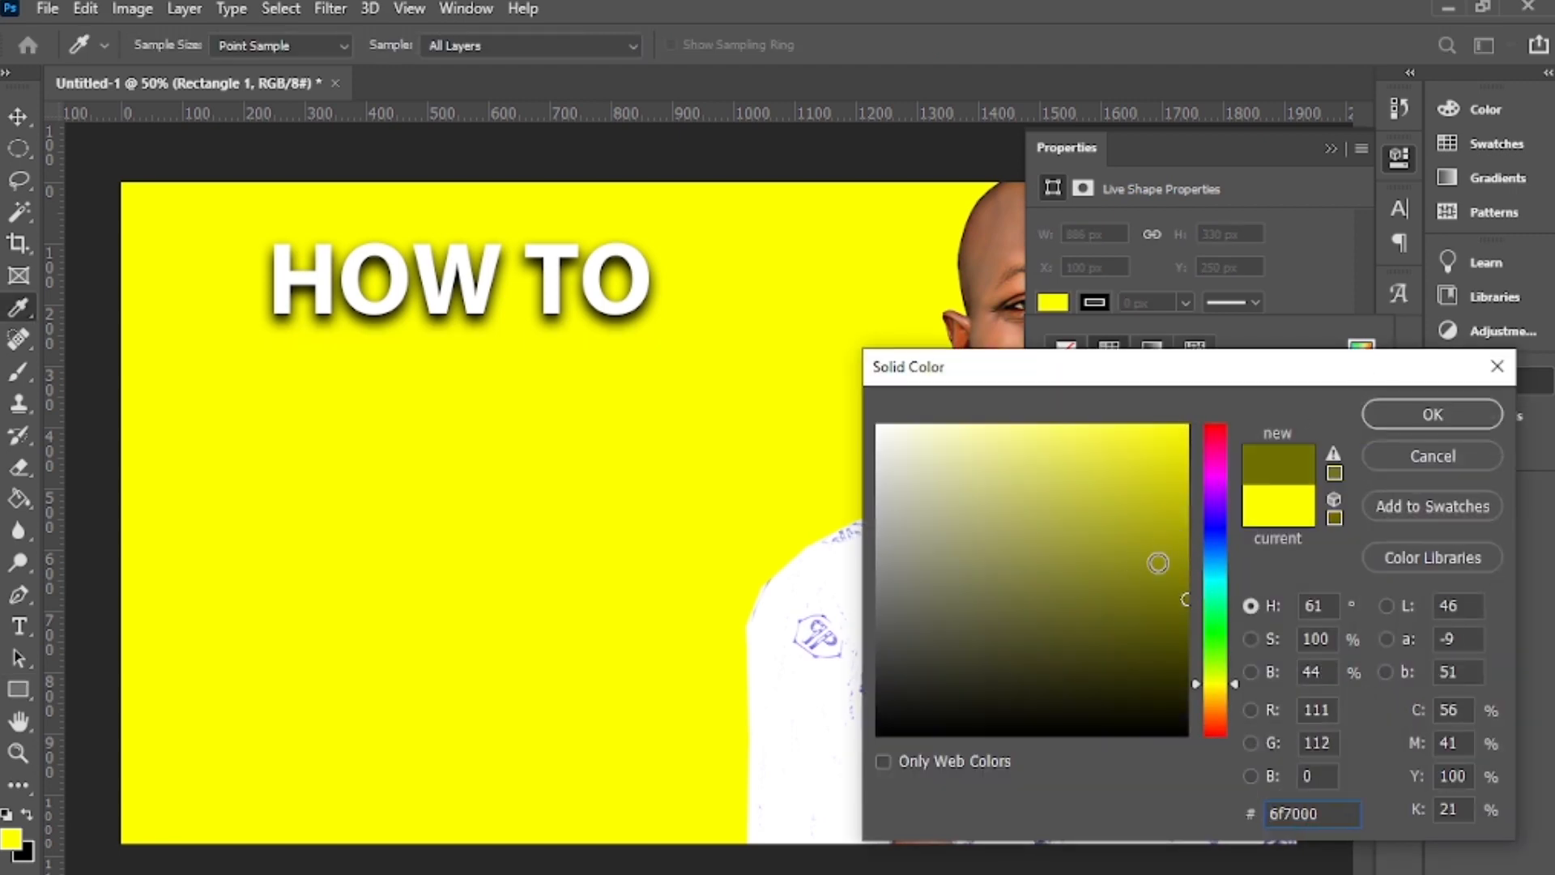
pyautogui.moveTo(1159, 562)
pyautogui.mouseDown()
pyautogui.moveTo(1159, 628)
pyautogui.moveTo(1184, 621)
pyautogui.mouseUp()
pyautogui.click(1439, 412)
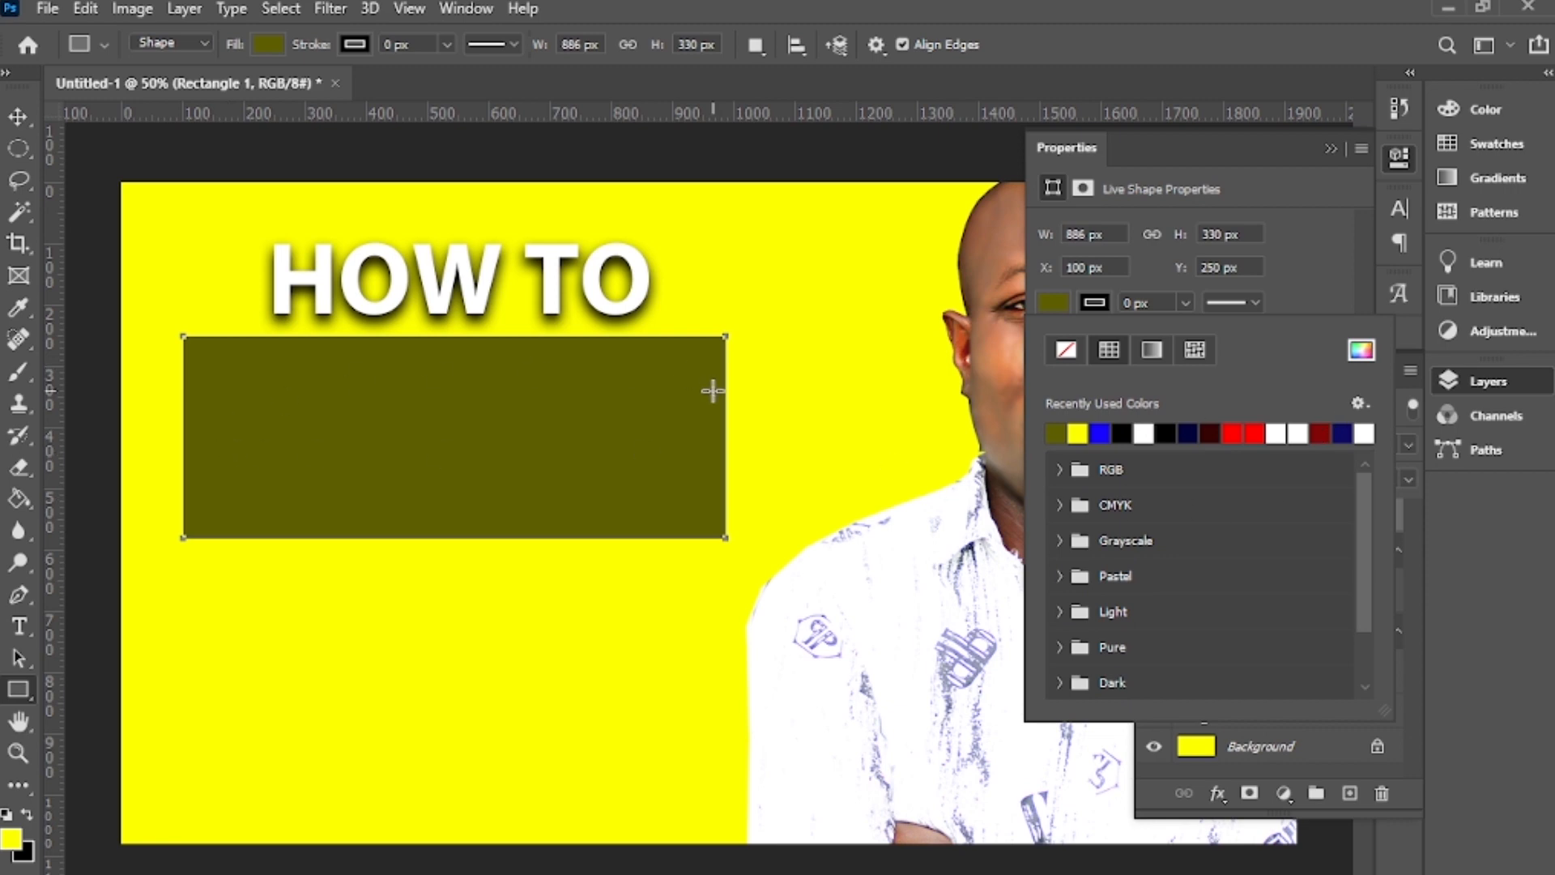
# Move the rectangle layer below layer 222, directly above the Background, so it sits behind the EDIT text
pyautogui.click(1474, 379)
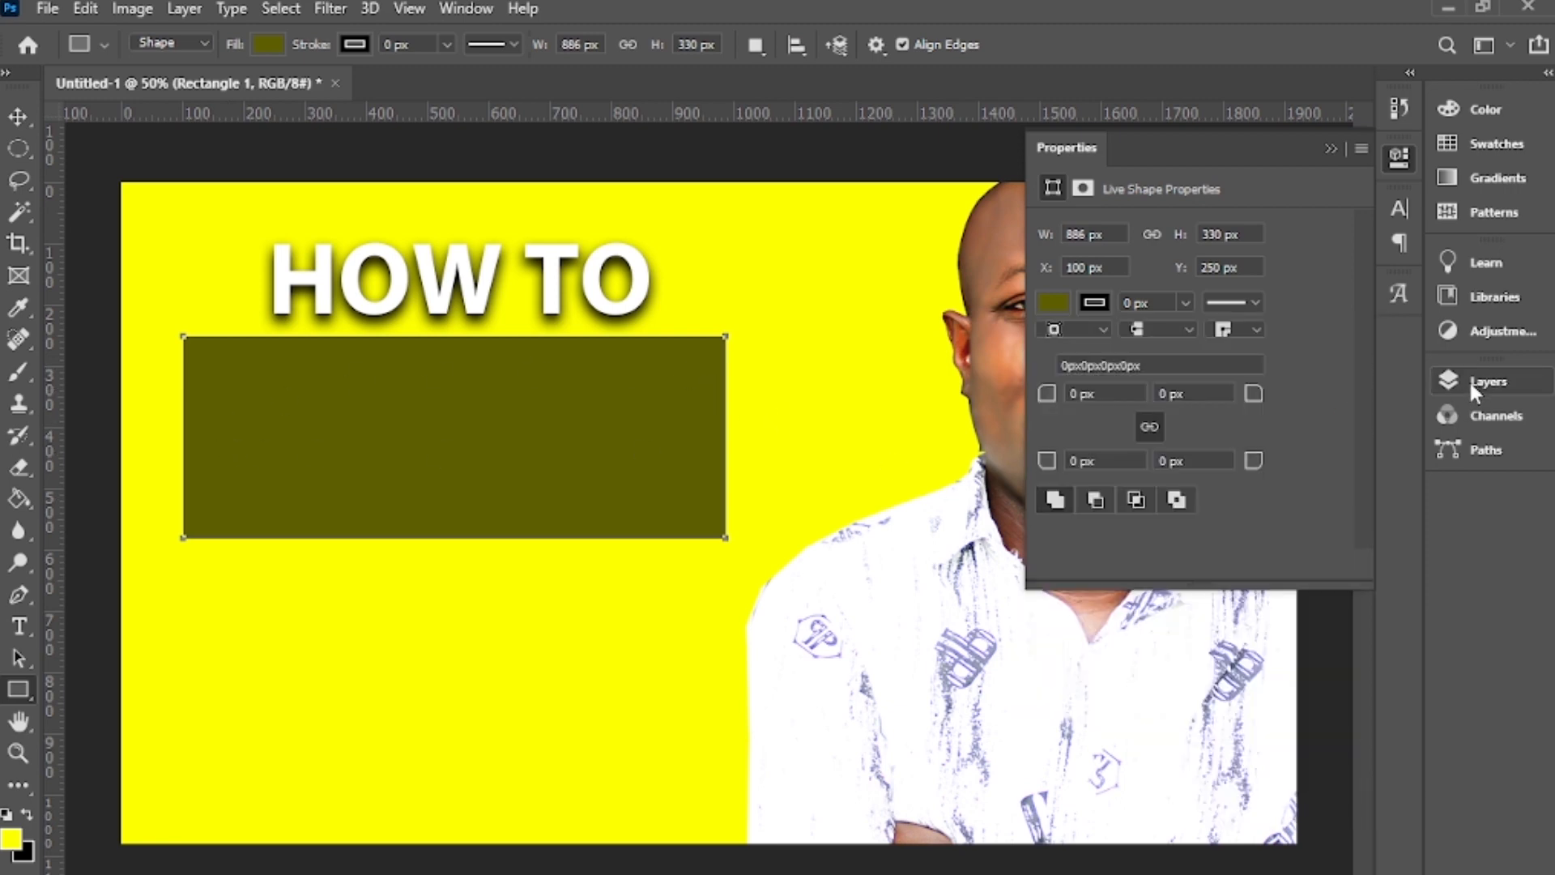
pyautogui.click(1474, 379)
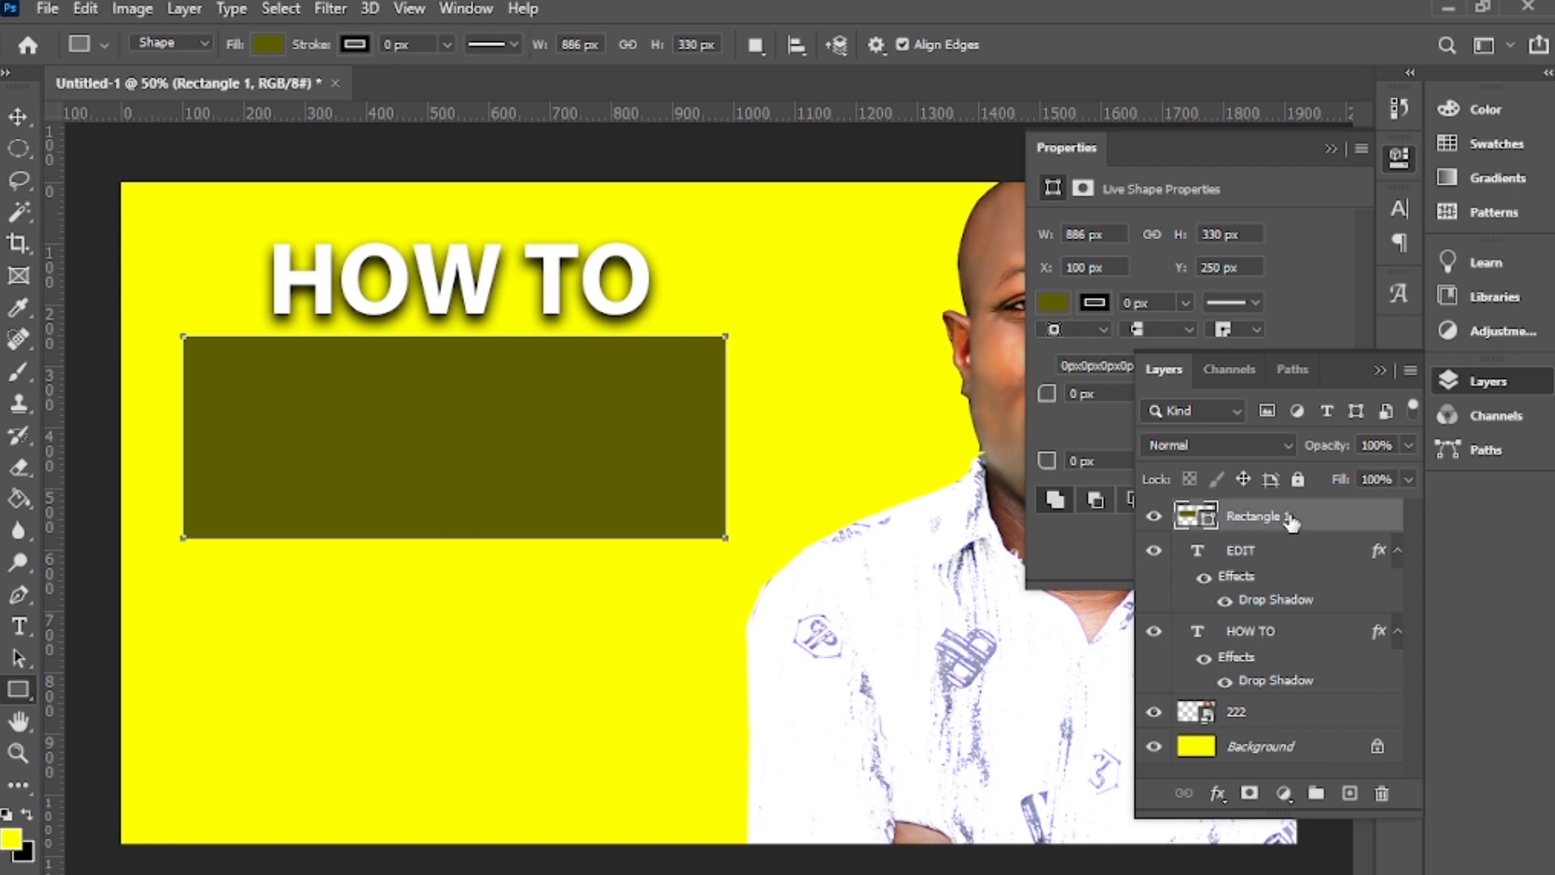
pyautogui.moveTo(1291, 522); pyautogui.dragTo(1277, 669)
pyautogui.moveTo(1280, 732); pyautogui.dragTo(1284, 744)
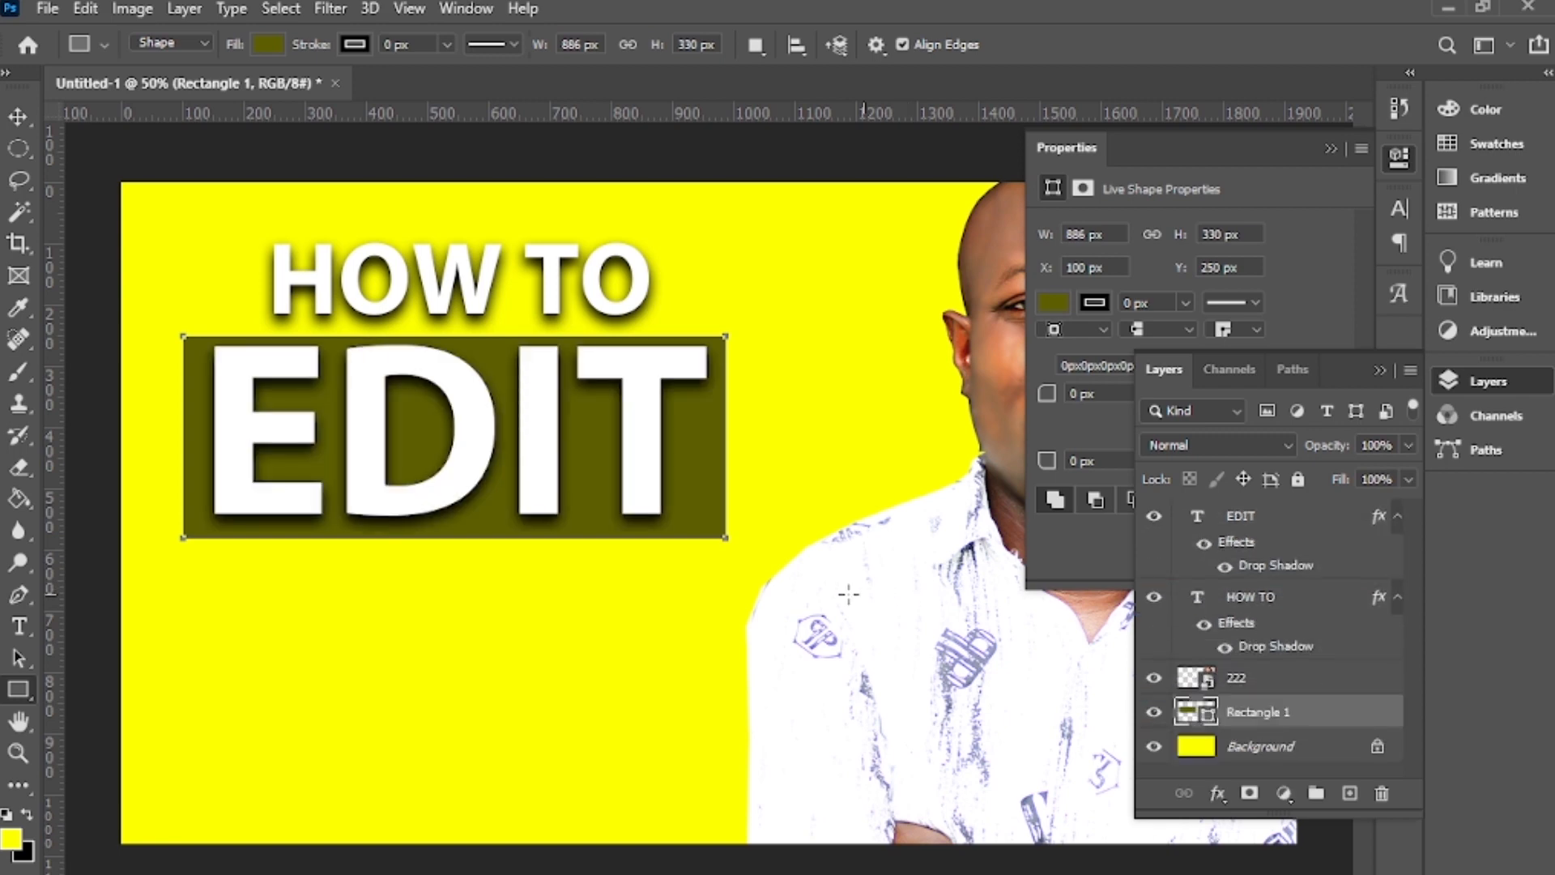
# Nudge the olive rectangle slightly upward to Y 248 px
pyautogui.click(18, 120)
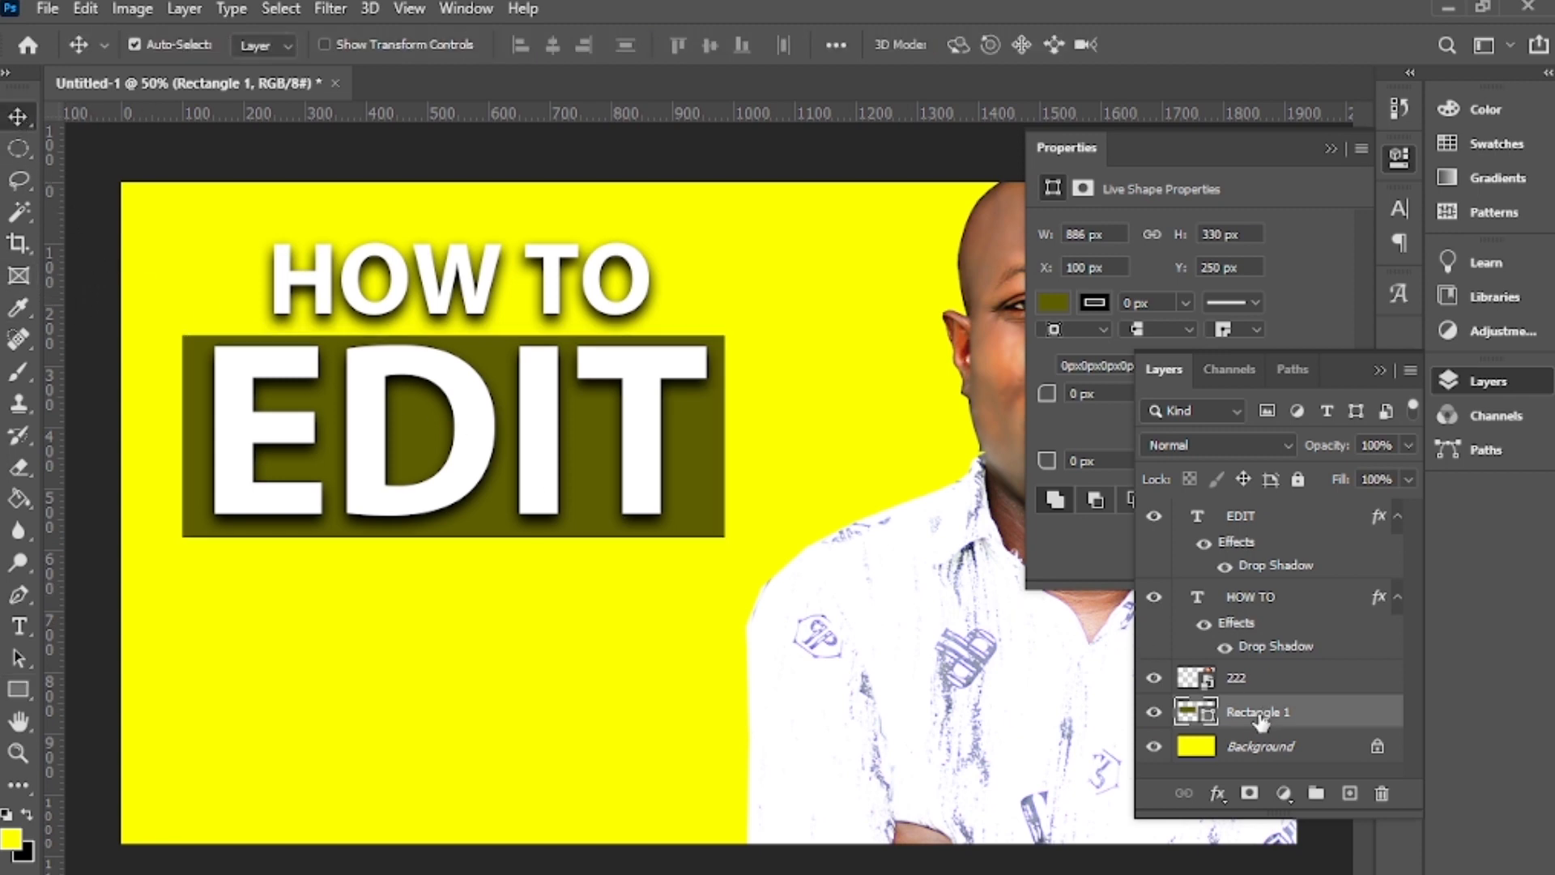
pyautogui.press('Up')
pyautogui.press('Up')
pyautogui.press('Up')
pyautogui.press('Up')
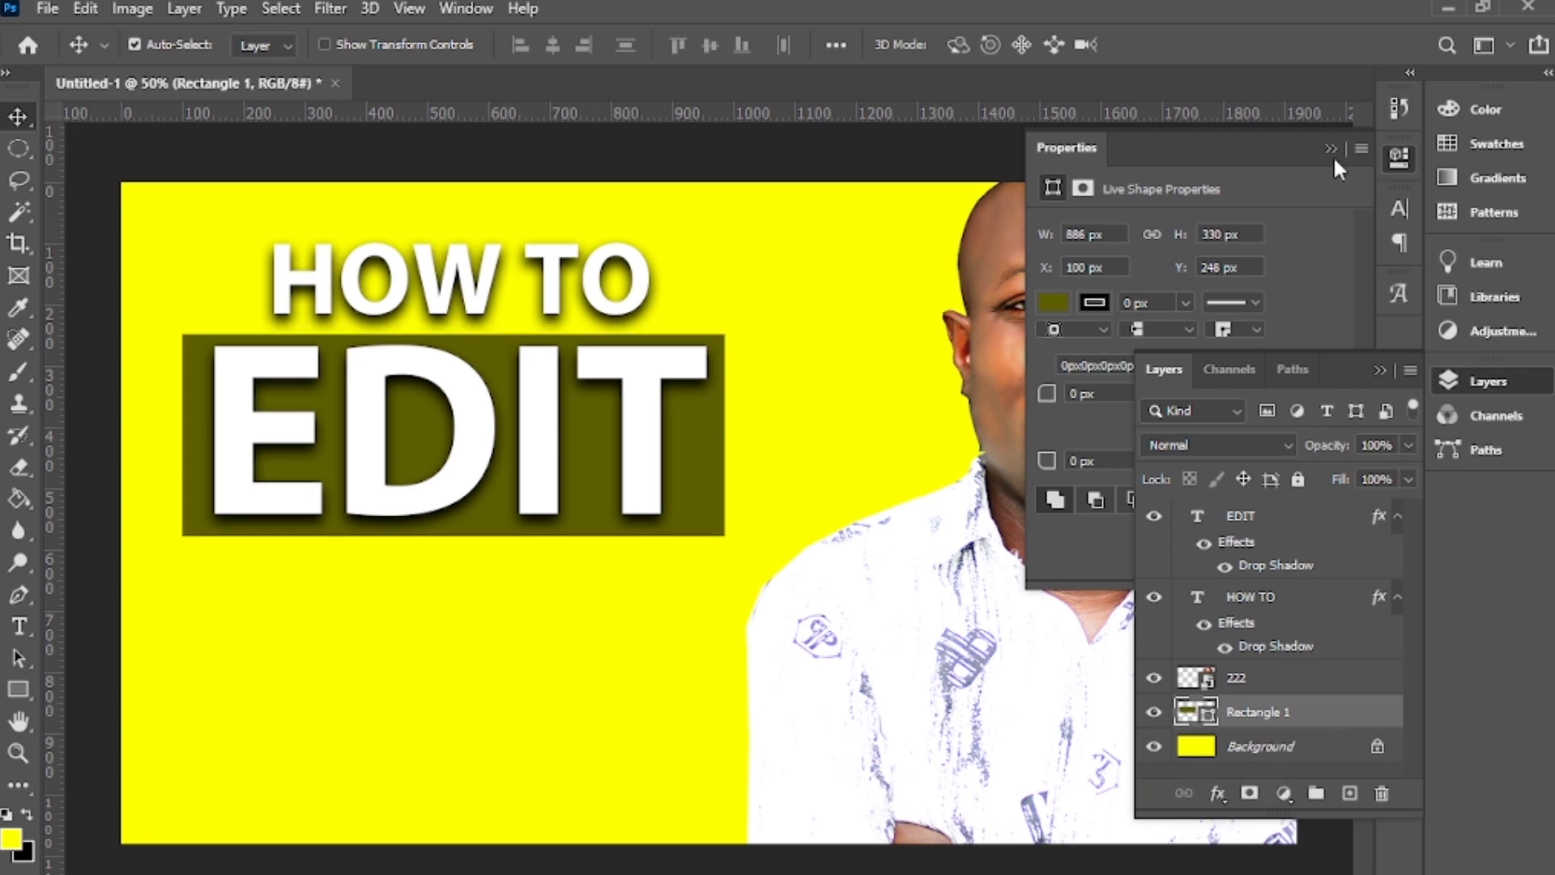
pyautogui.click(1378, 372)
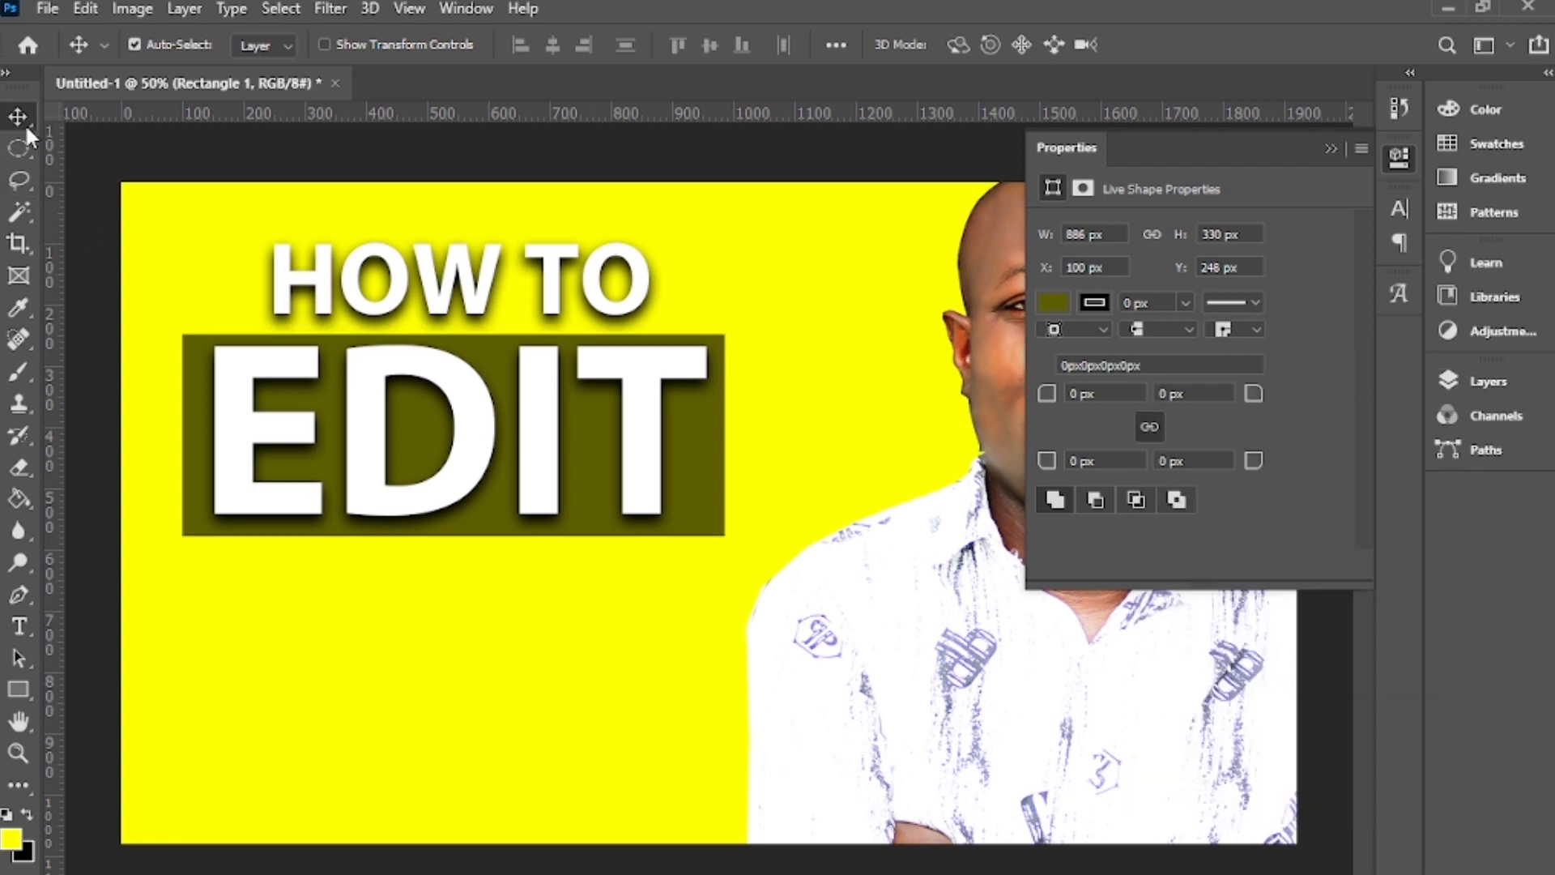
# Duplicate the HOW TO text, place the copy below the olive rectangle and change its wording to "YOUTUBE"
pyautogui.click(441, 304)
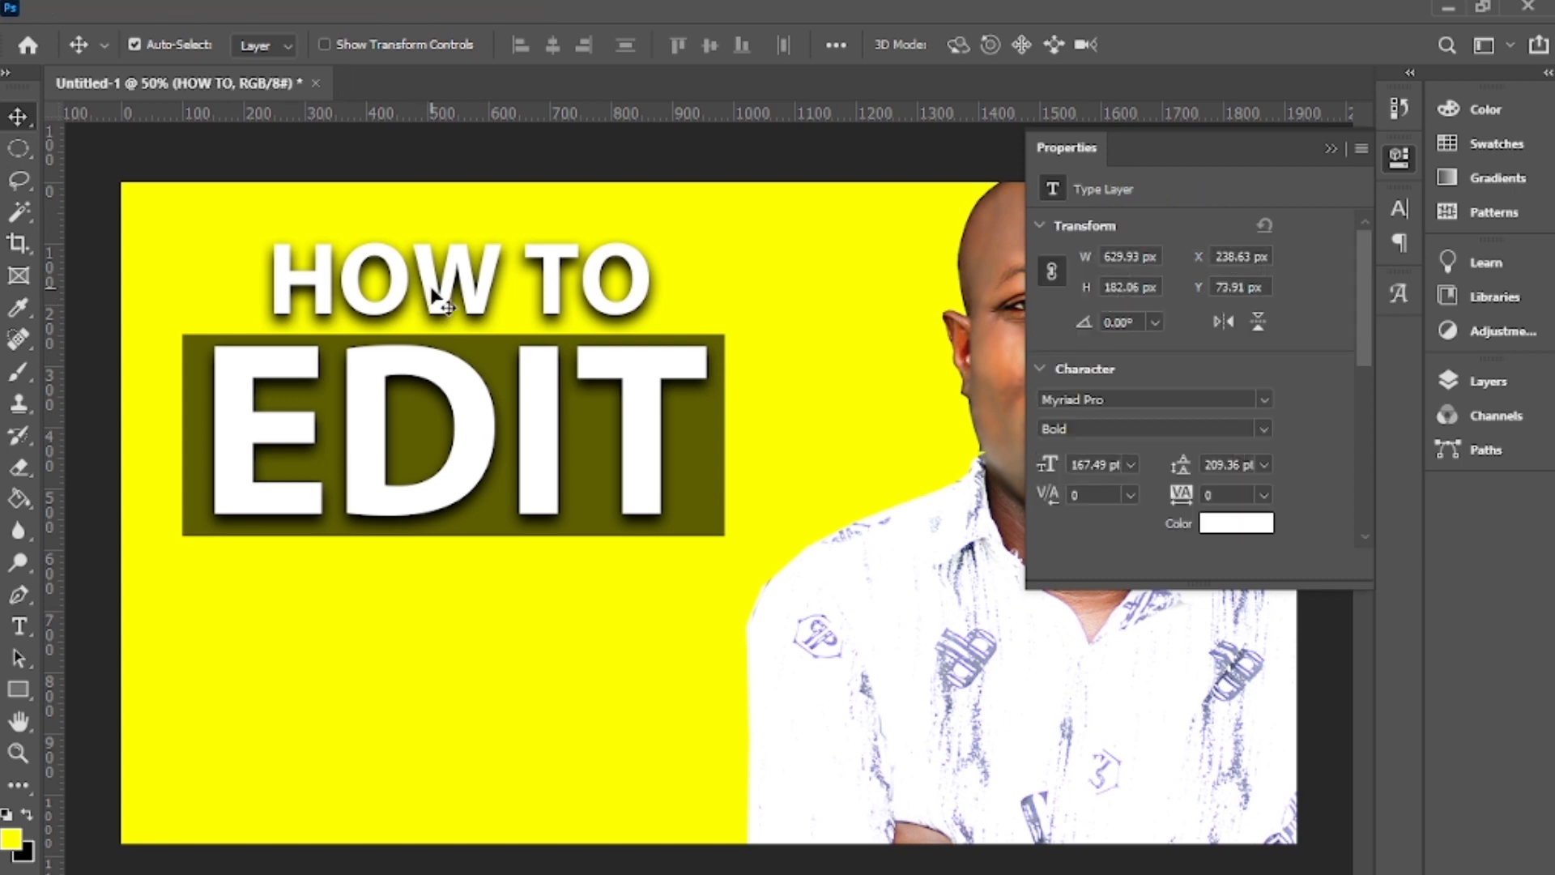
pyautogui.moveTo(435, 291); pyautogui.dragTo(386, 607)
pyautogui.doubleClick(387, 607)
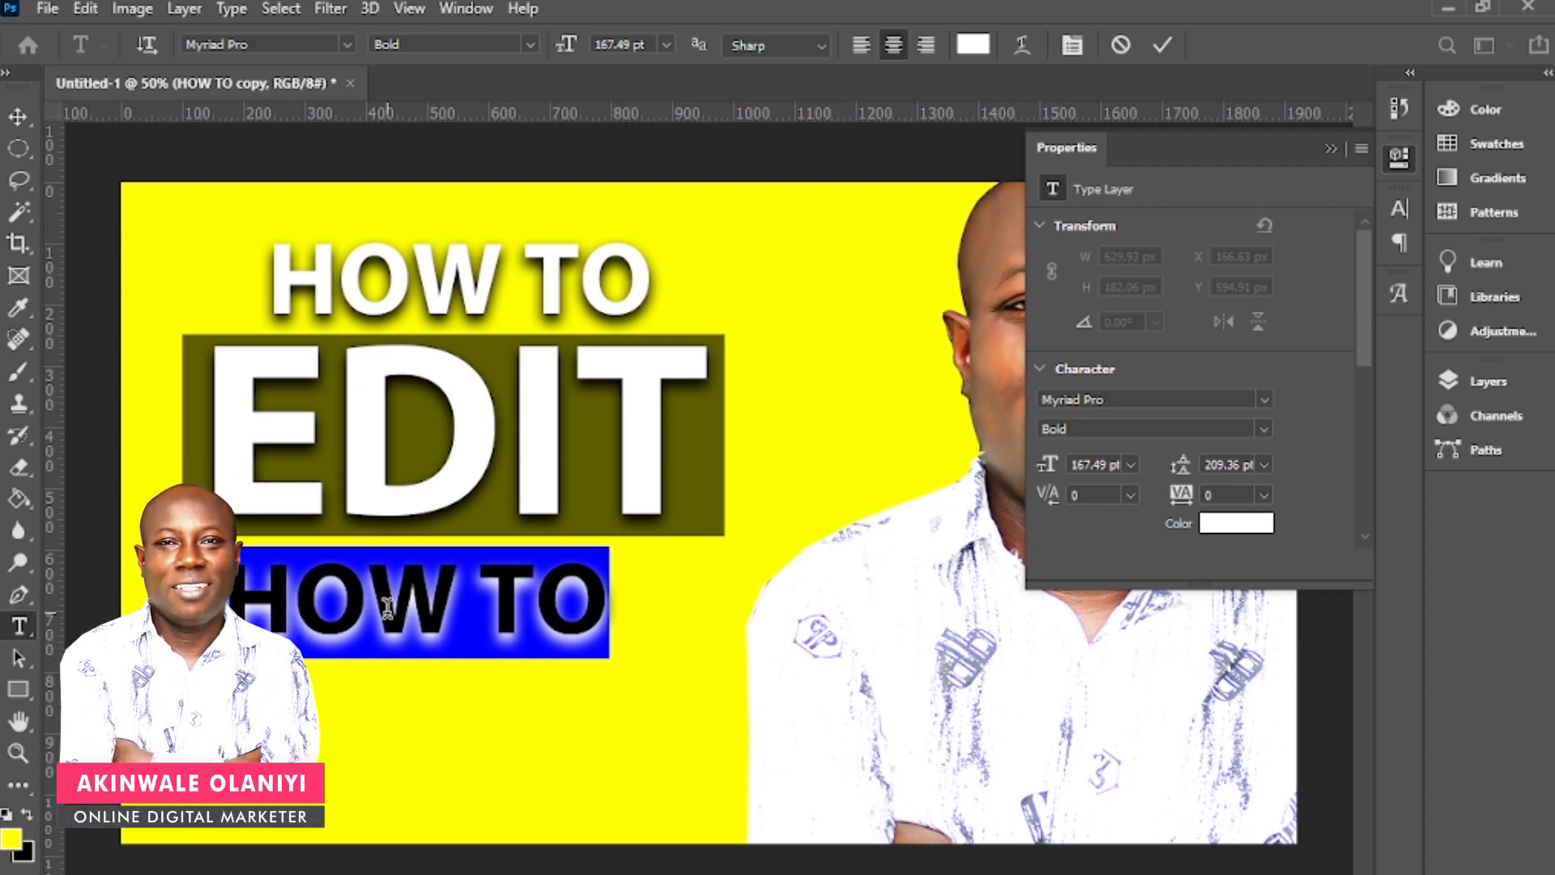
pyautogui.write('YOUTUBE')
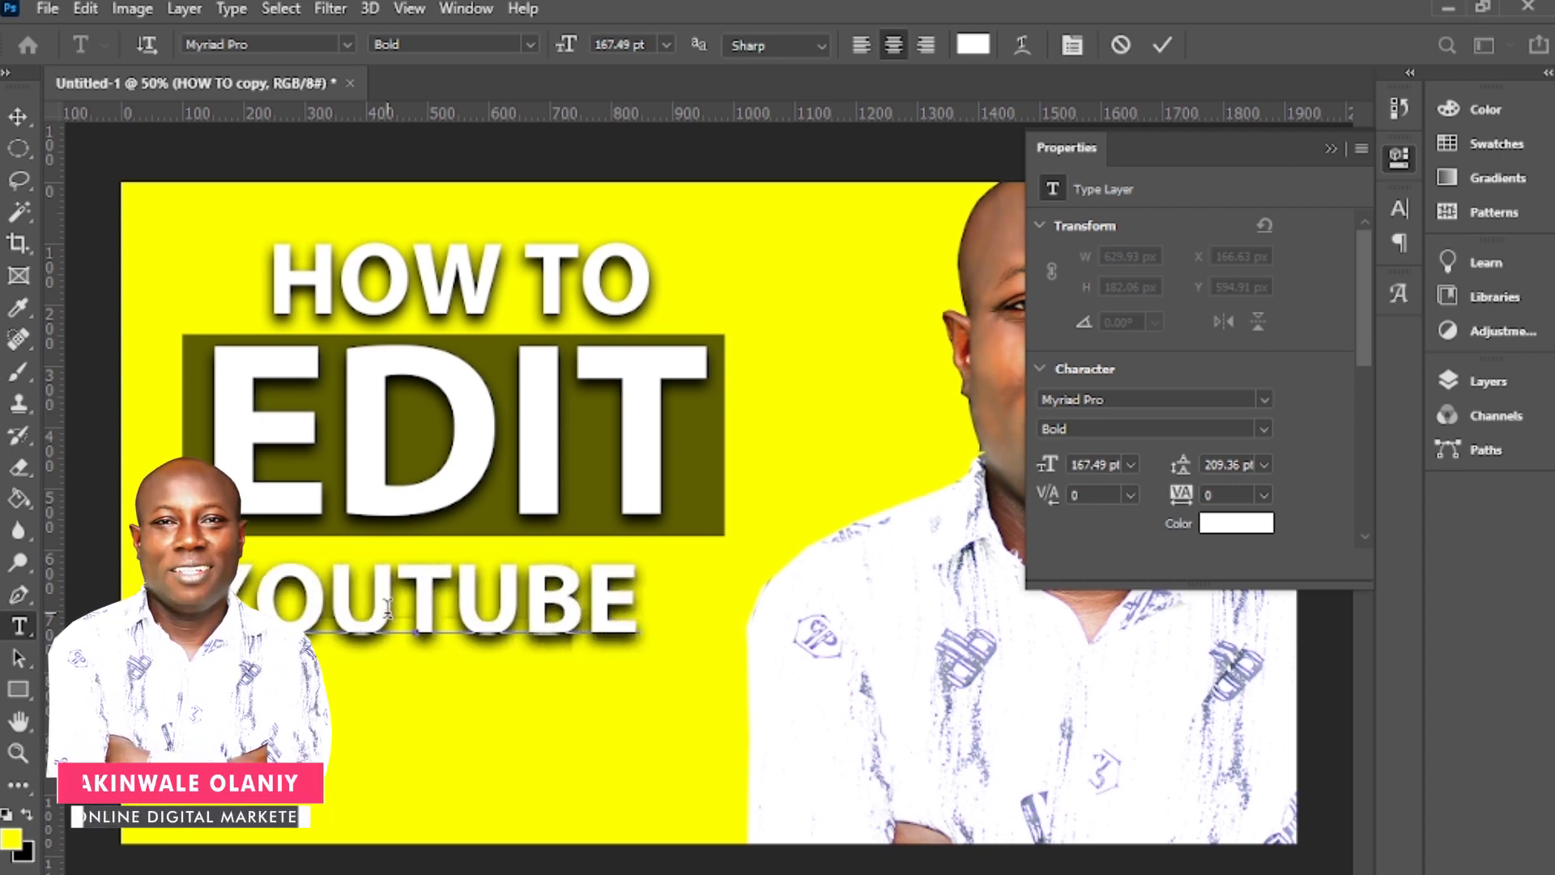
# Change the whole YOUTUBE text's font to Impact Regular
pyautogui.hotkey('ctrl', 'a')
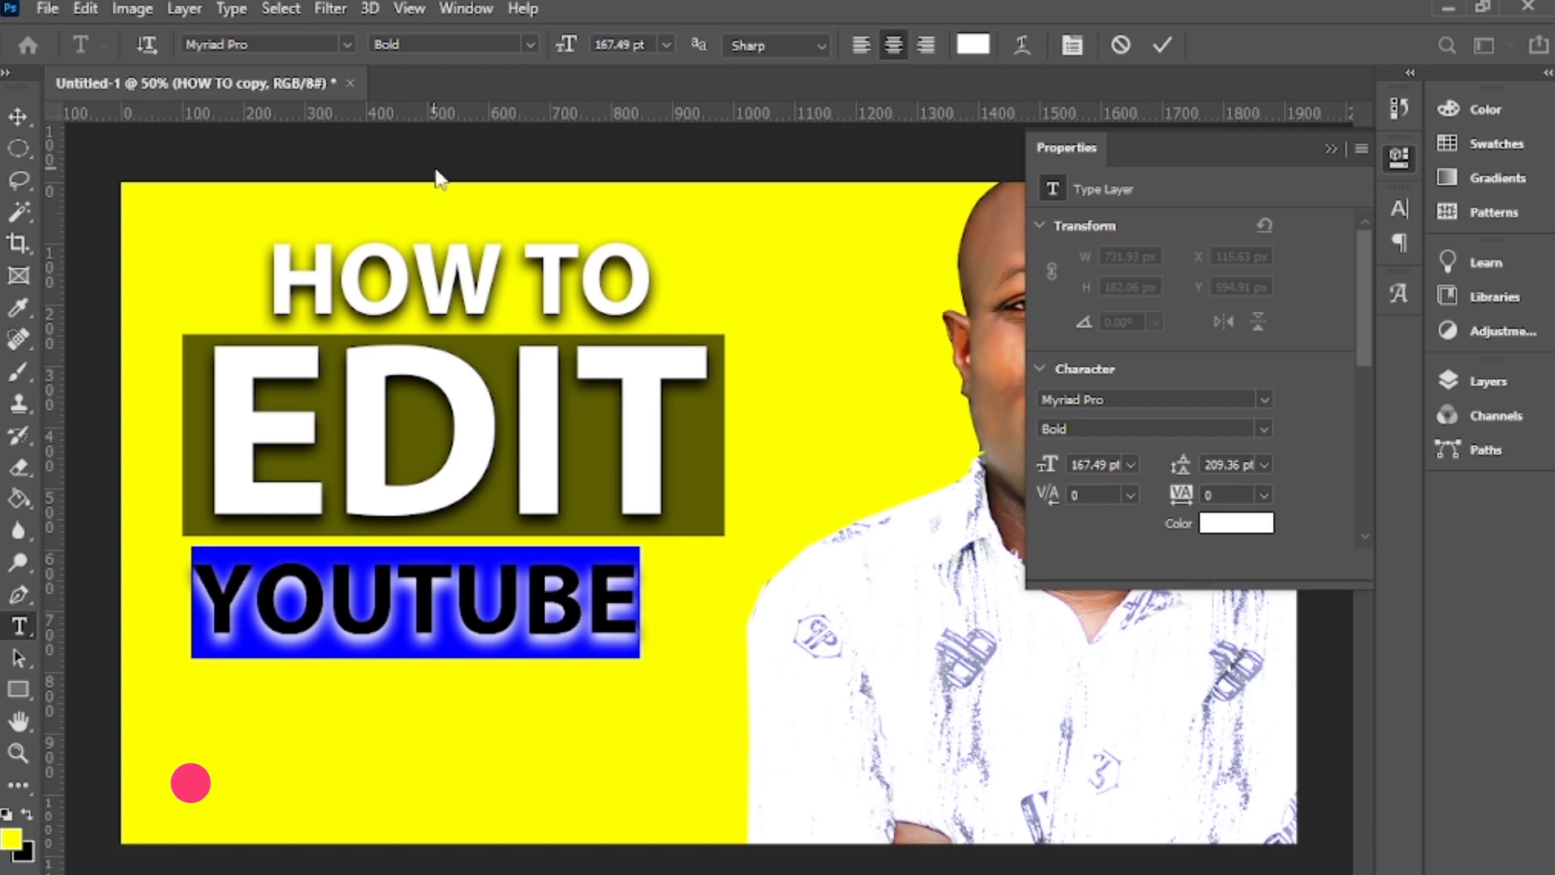
pyautogui.click(348, 45)
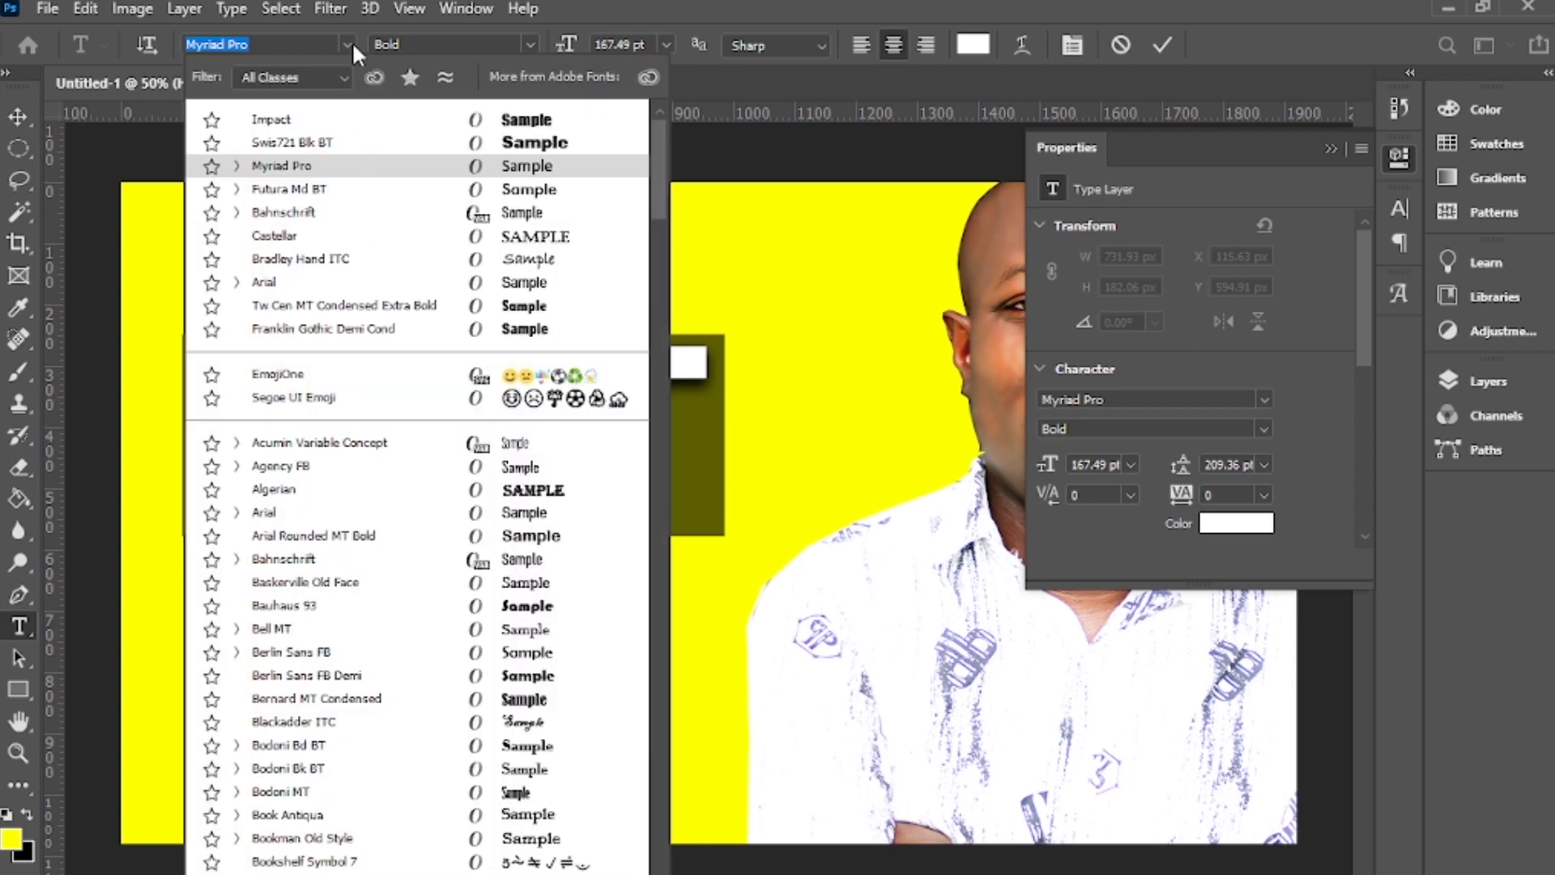
pyautogui.click(304, 121)
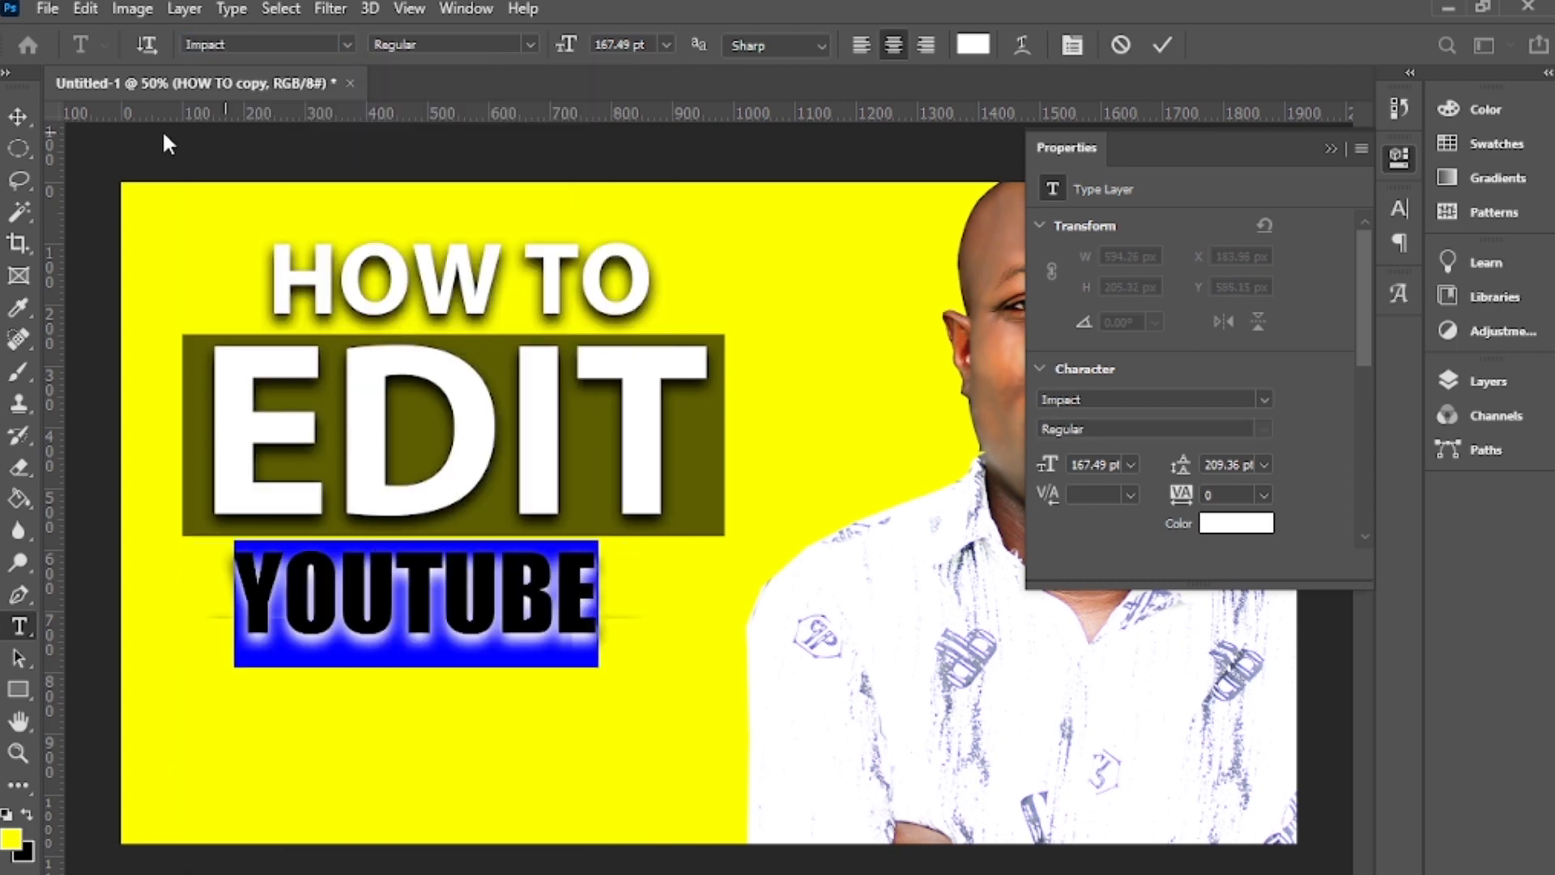
pyautogui.click(28, 115)
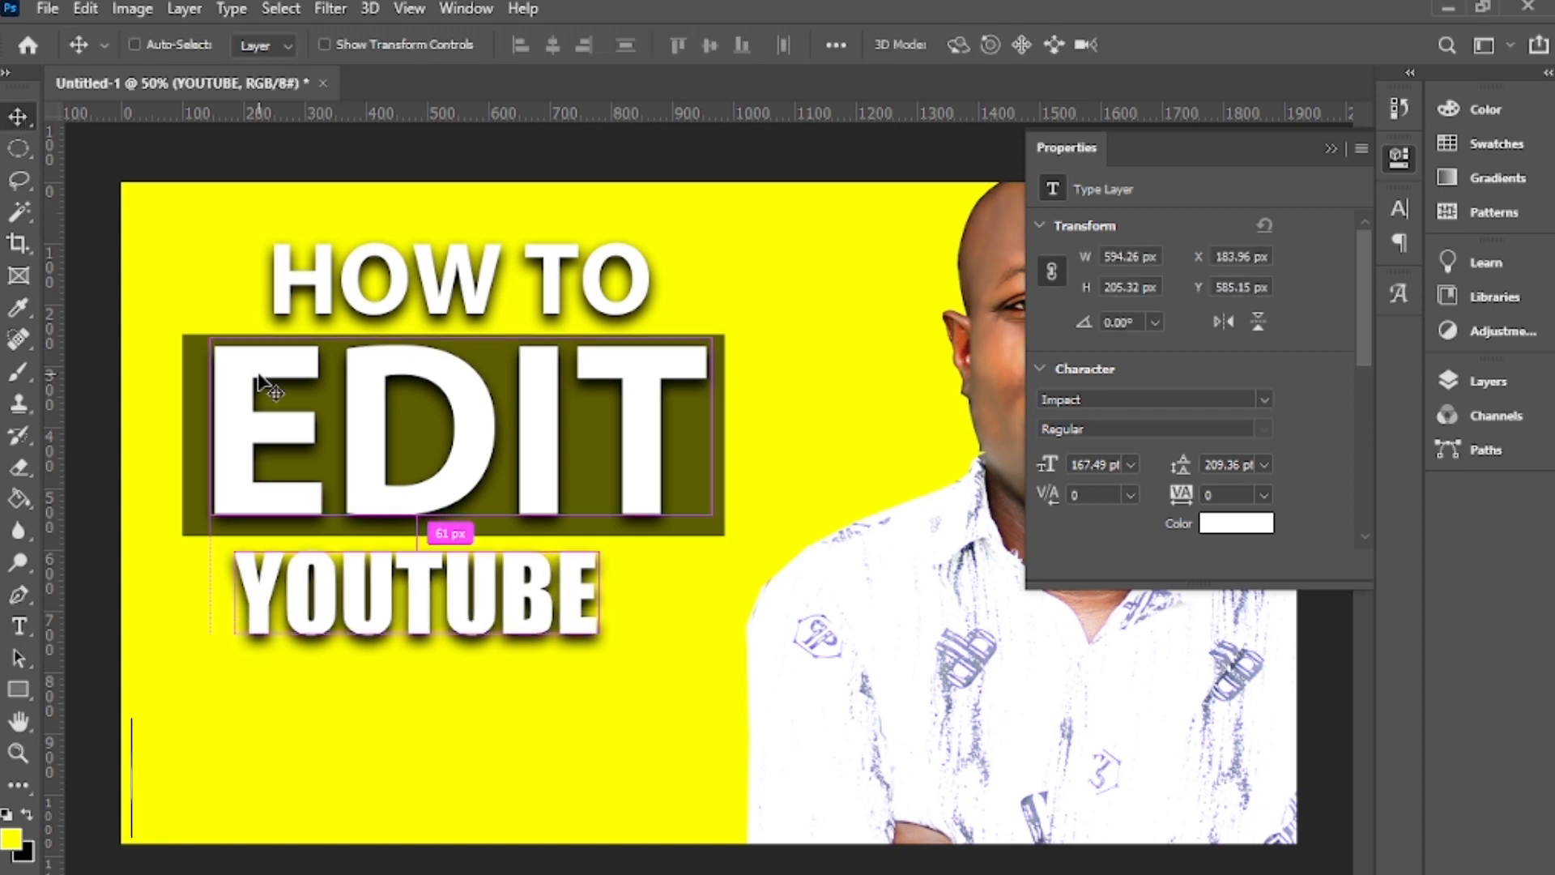
# Scale the YOUTUBE text up to about 290 pt and position it just below the rectangle, near X 58, Y 578 px
pyautogui.hotkey('ctrl', 't')
pyautogui.moveTo(598, 665); pyautogui.dragTo(783, 768)
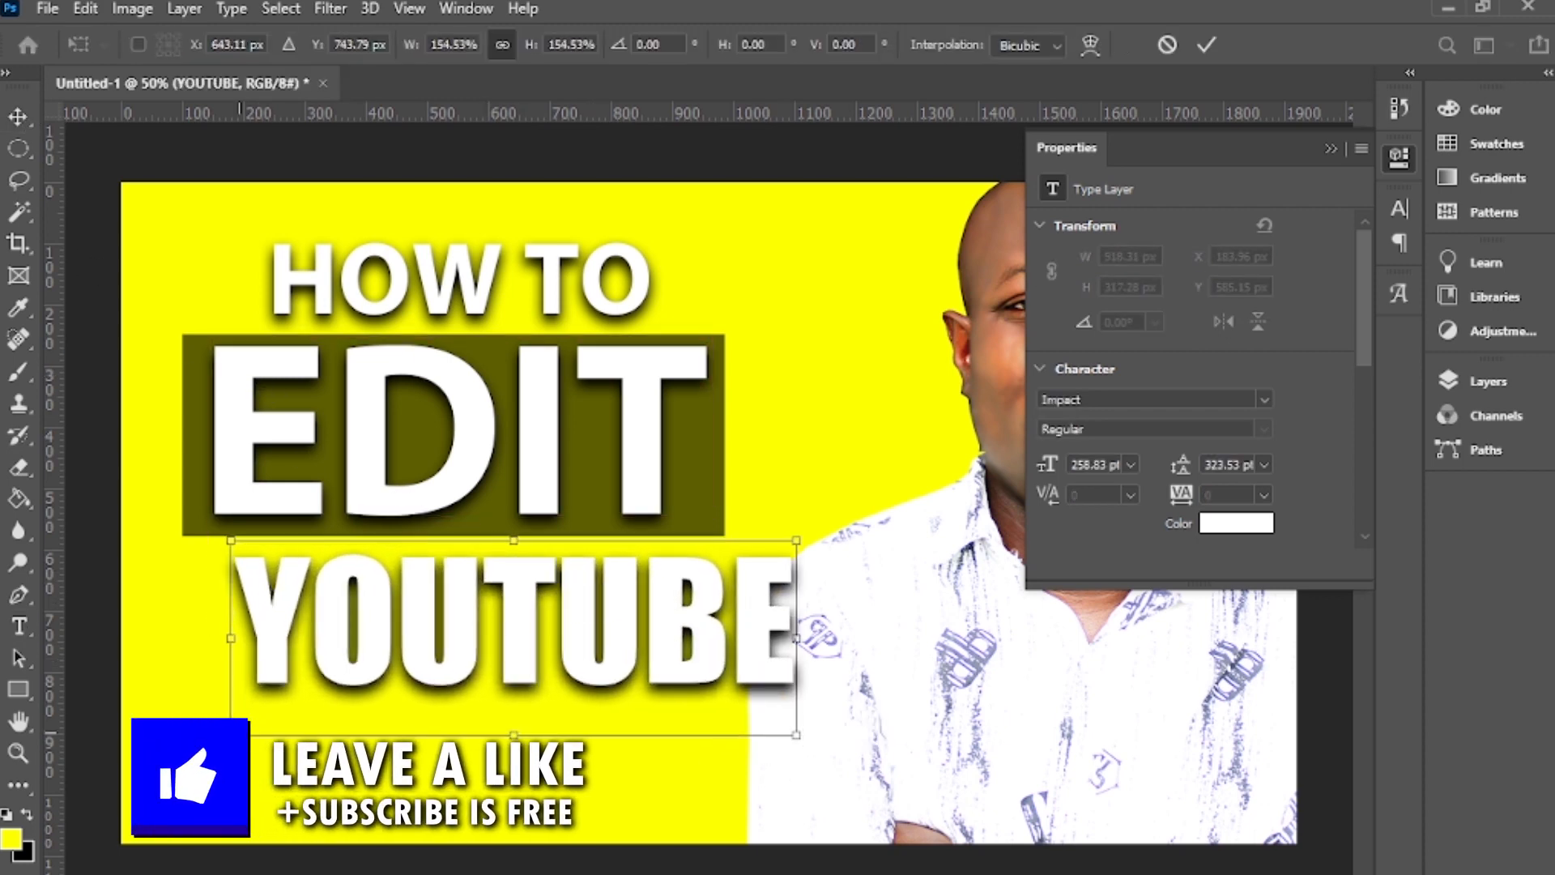
pyautogui.moveTo(234, 734); pyautogui.dragTo(166, 758)
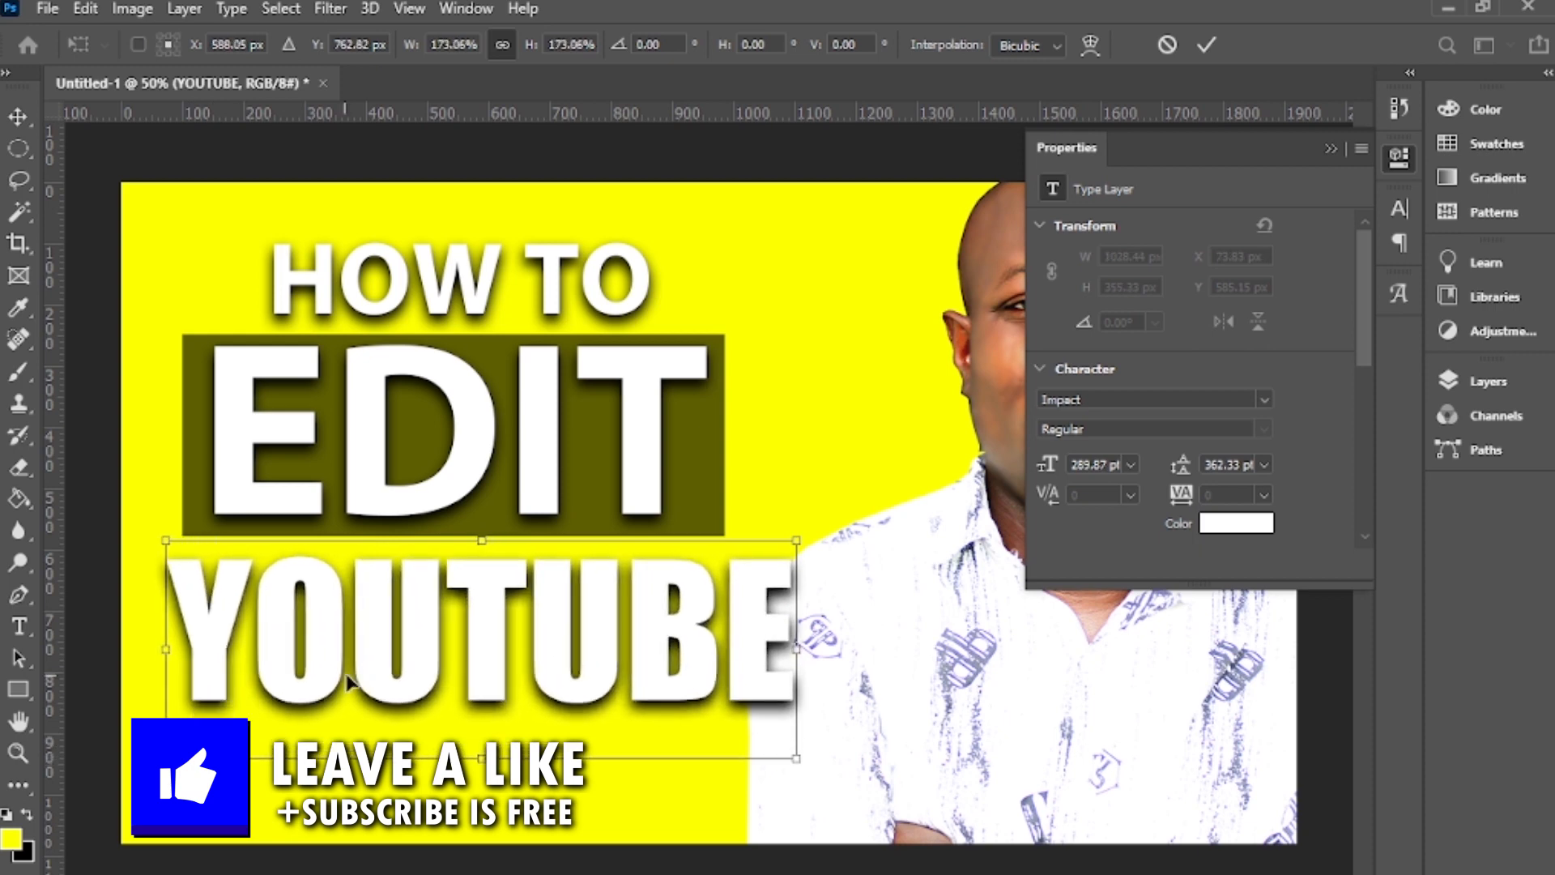
pyautogui.moveTo(472, 649); pyautogui.dragTo(460, 639)
pyautogui.press('Return')
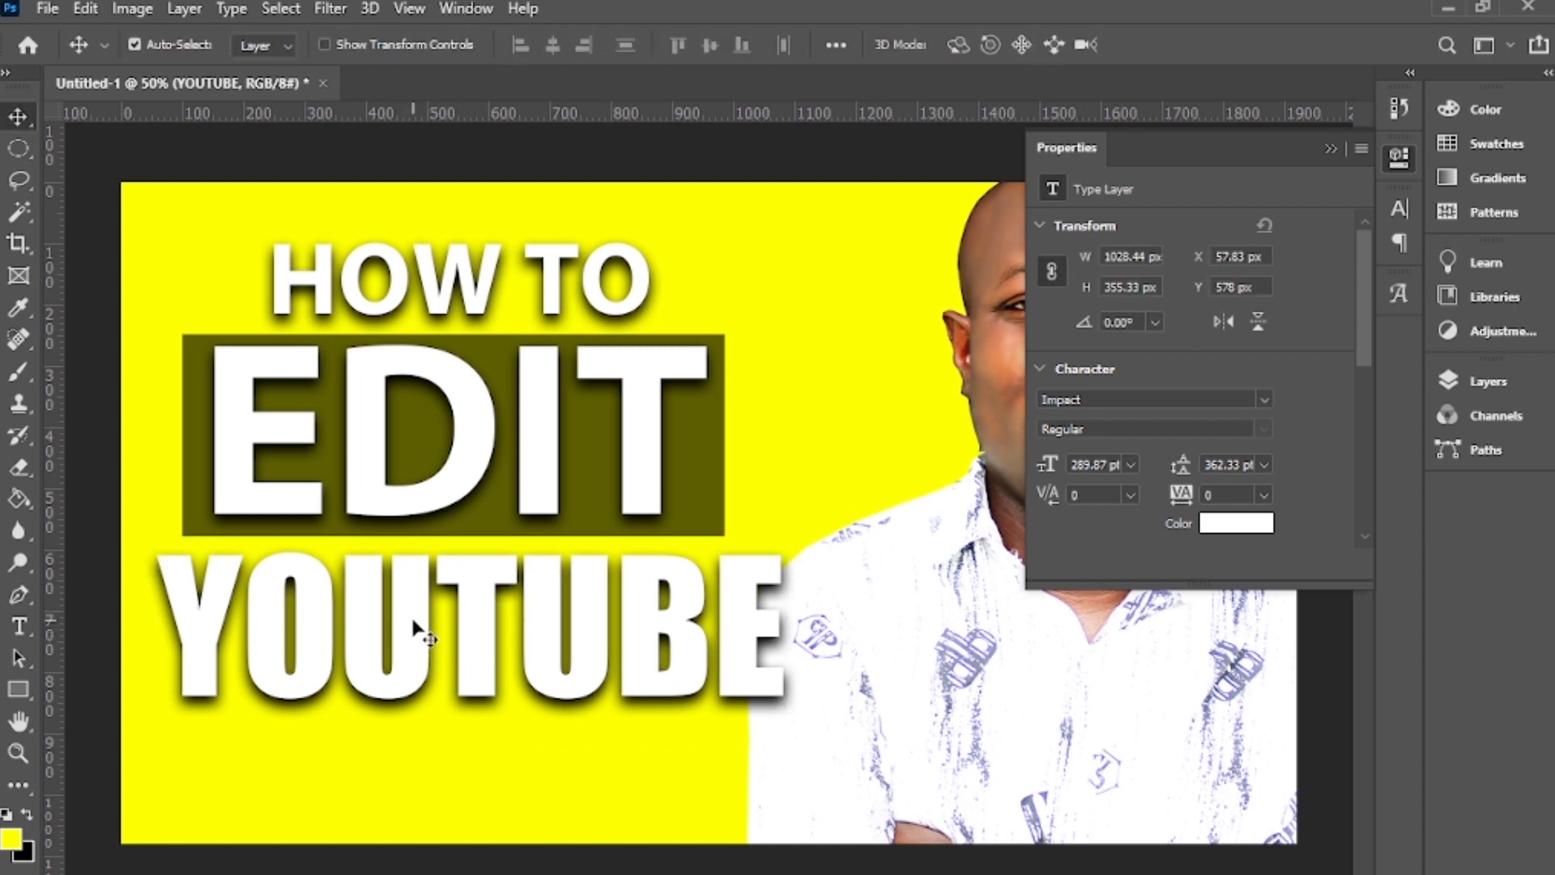
# Insert a space into the YOUTUBE text so it reads "YOU TUBE"
pyautogui.doubleClick(420, 619)
pyautogui.click(442, 601)
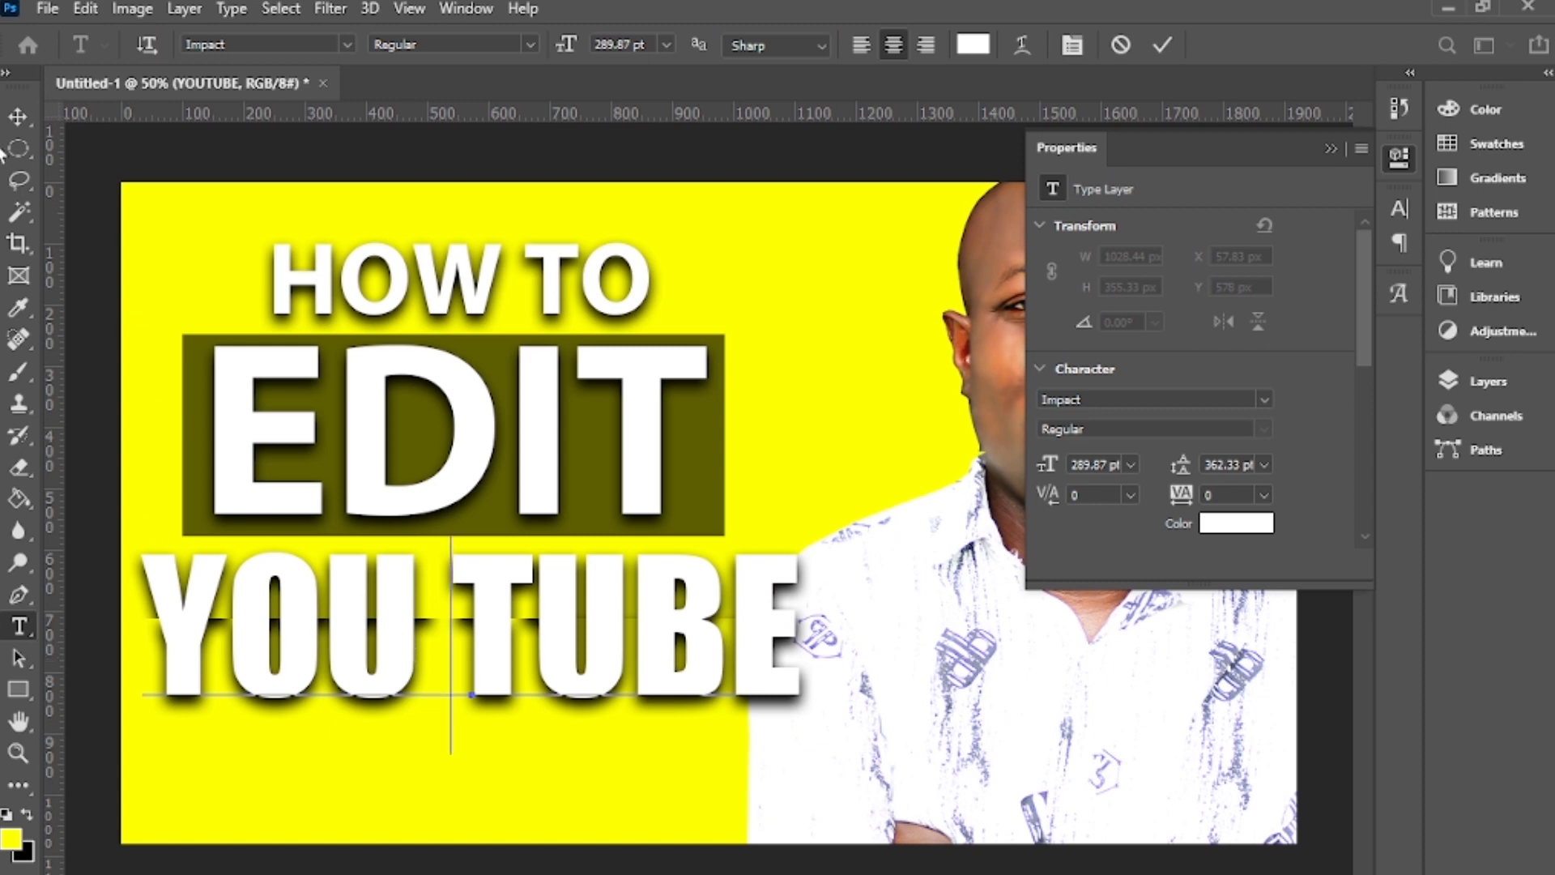
pyautogui.click(18, 116)
# Scale the YOU TUBE text down slightly to about 287 pt, keeping it just below the rectangle
pyautogui.hotkey('ctrl', 't')
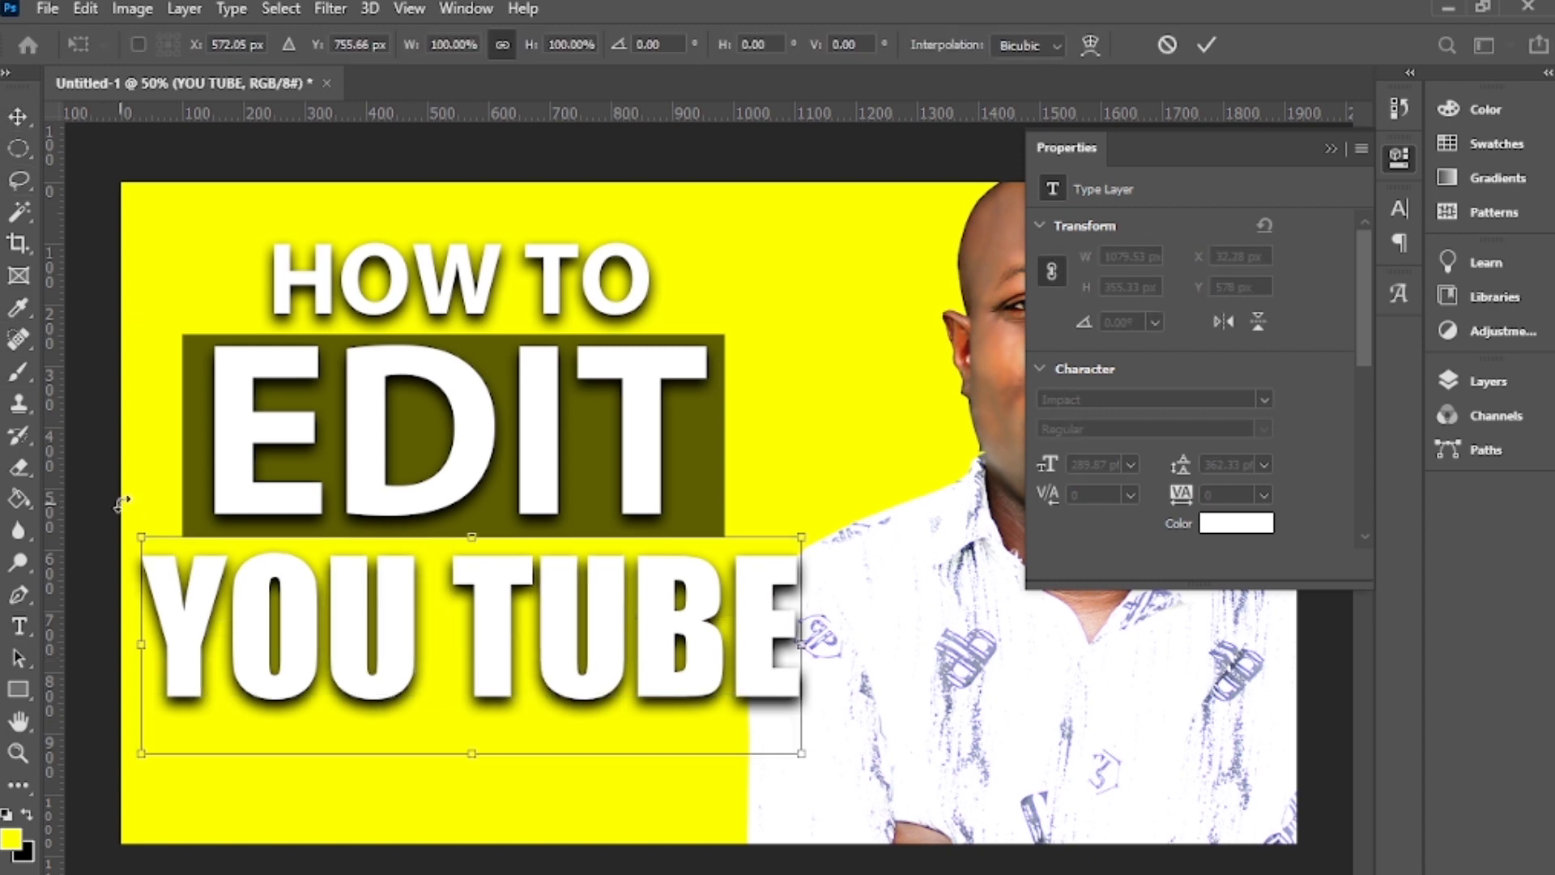
pyautogui.moveTo(146, 644); pyautogui.dragTo(172, 645)
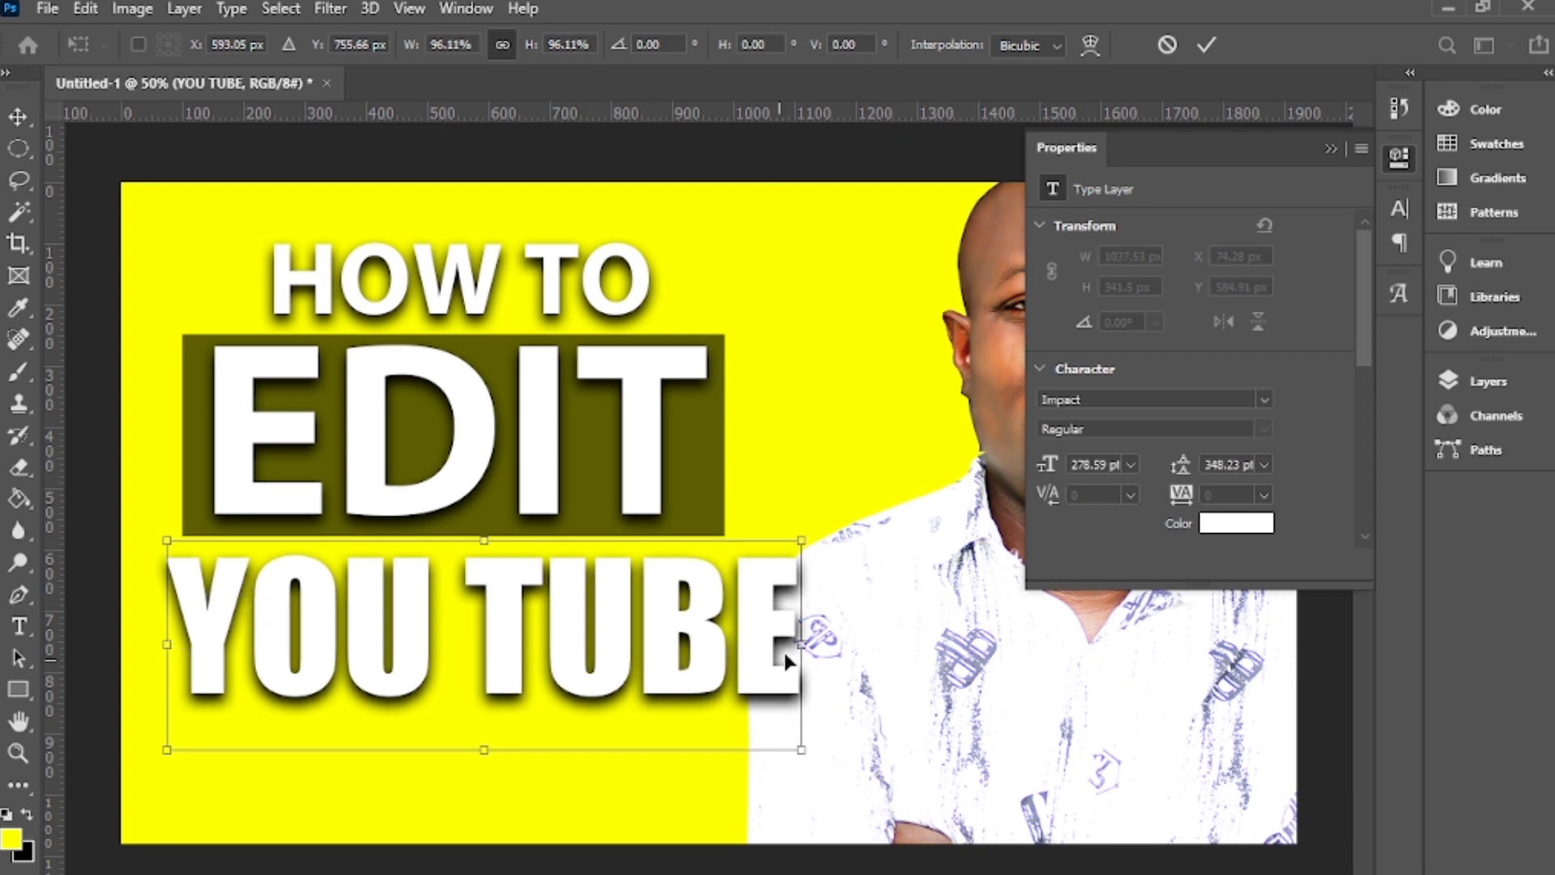
pyautogui.moveTo(487, 752); pyautogui.dragTo(485, 759)
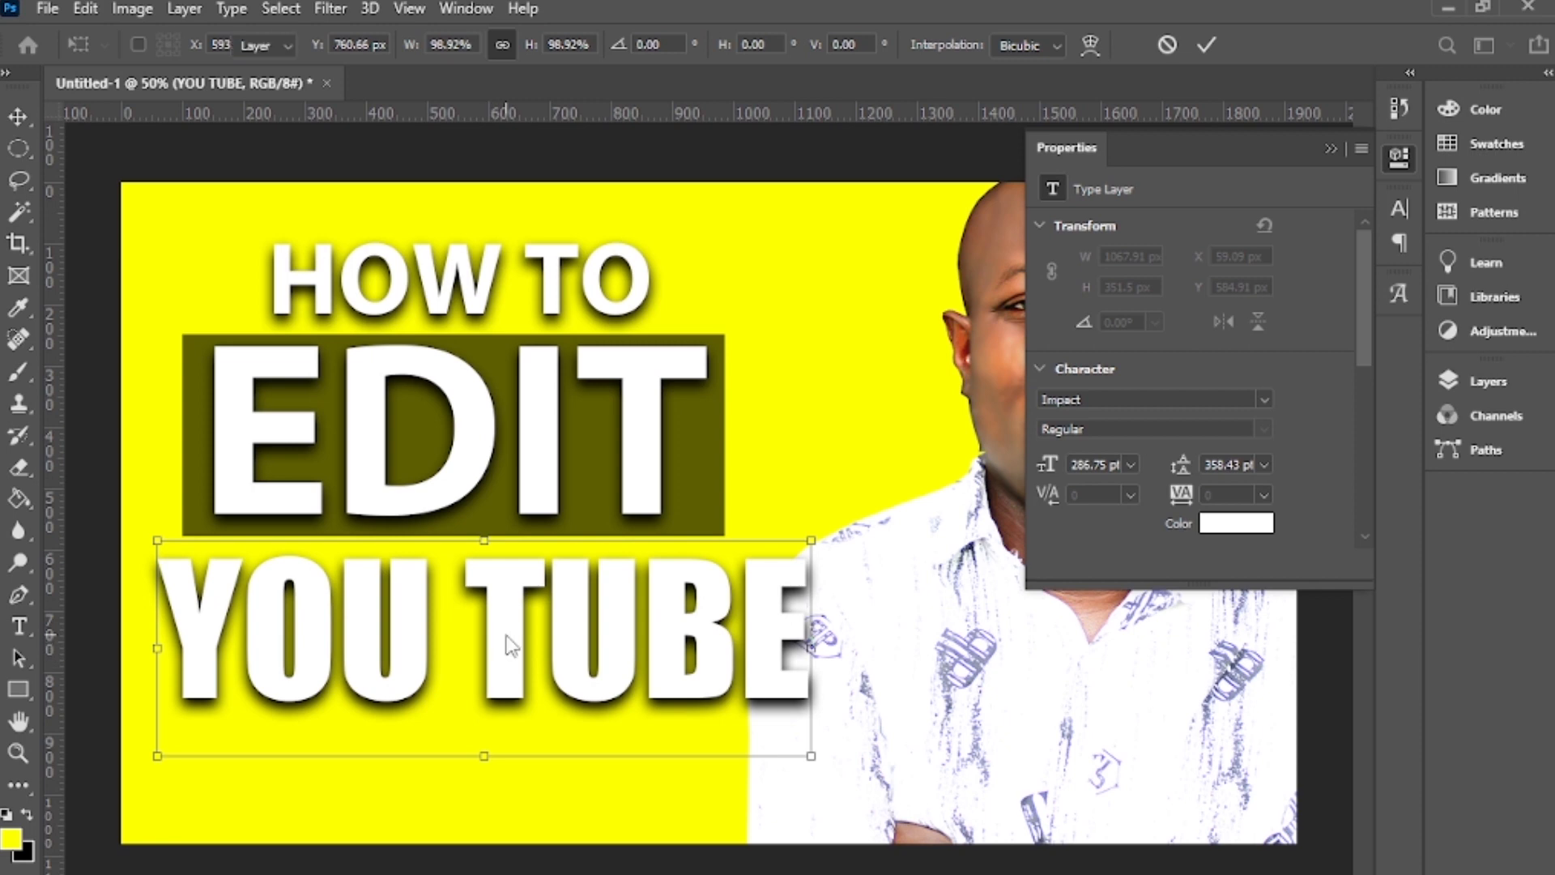
pyautogui.press('Return')
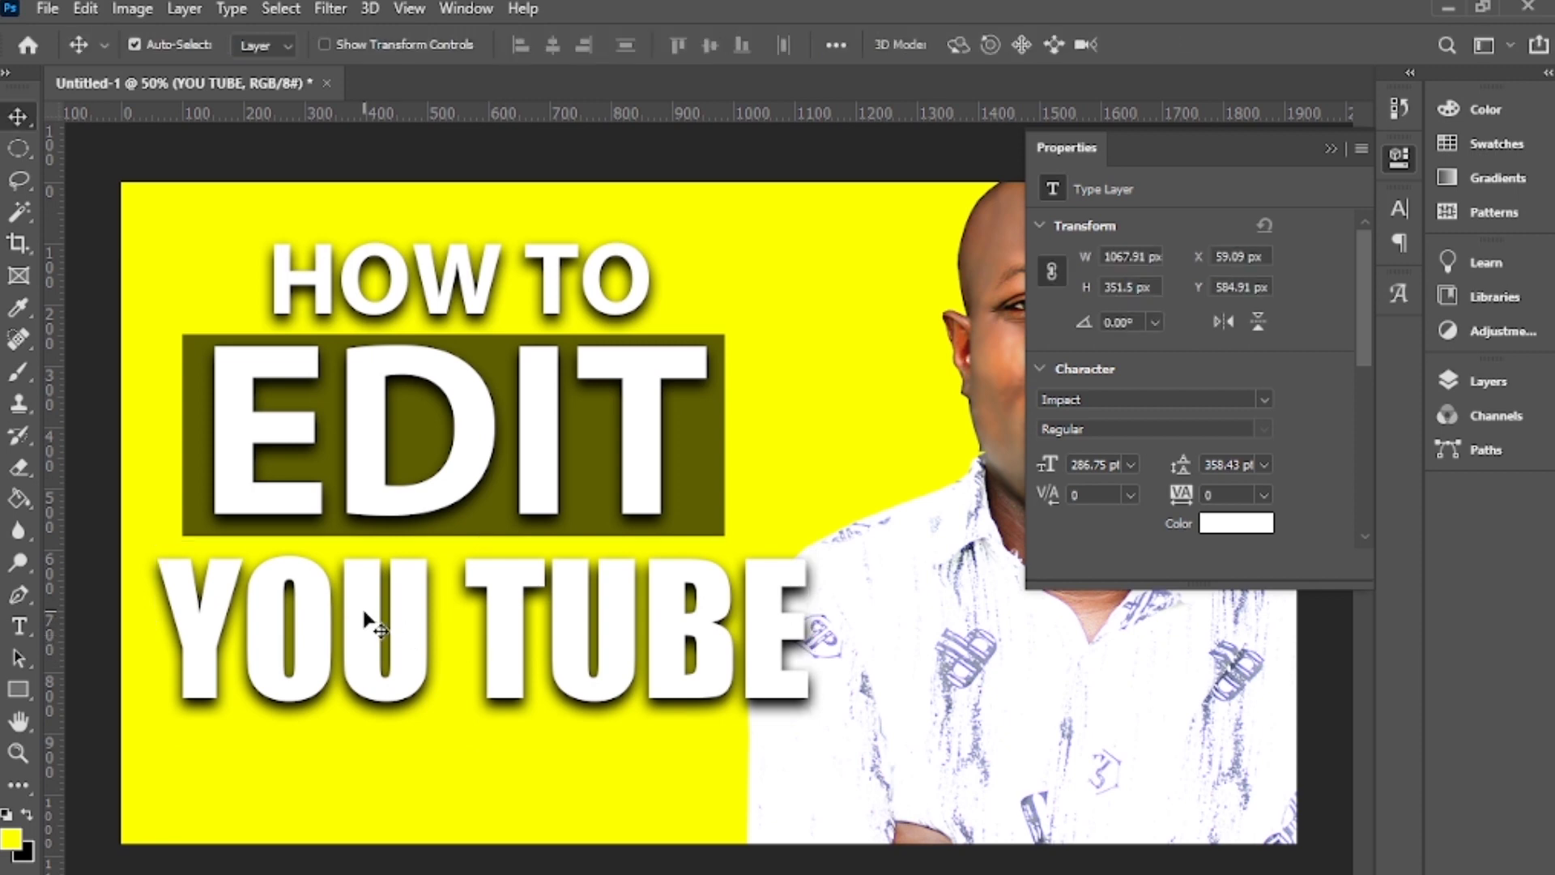
# Recolor the word YOU in the YOU TUBE text to black (000000)
pyautogui.doubleClick(404, 613)
pyautogui.click(404, 613)
pyautogui.moveTo(435, 623); pyautogui.dragTo(136, 630)
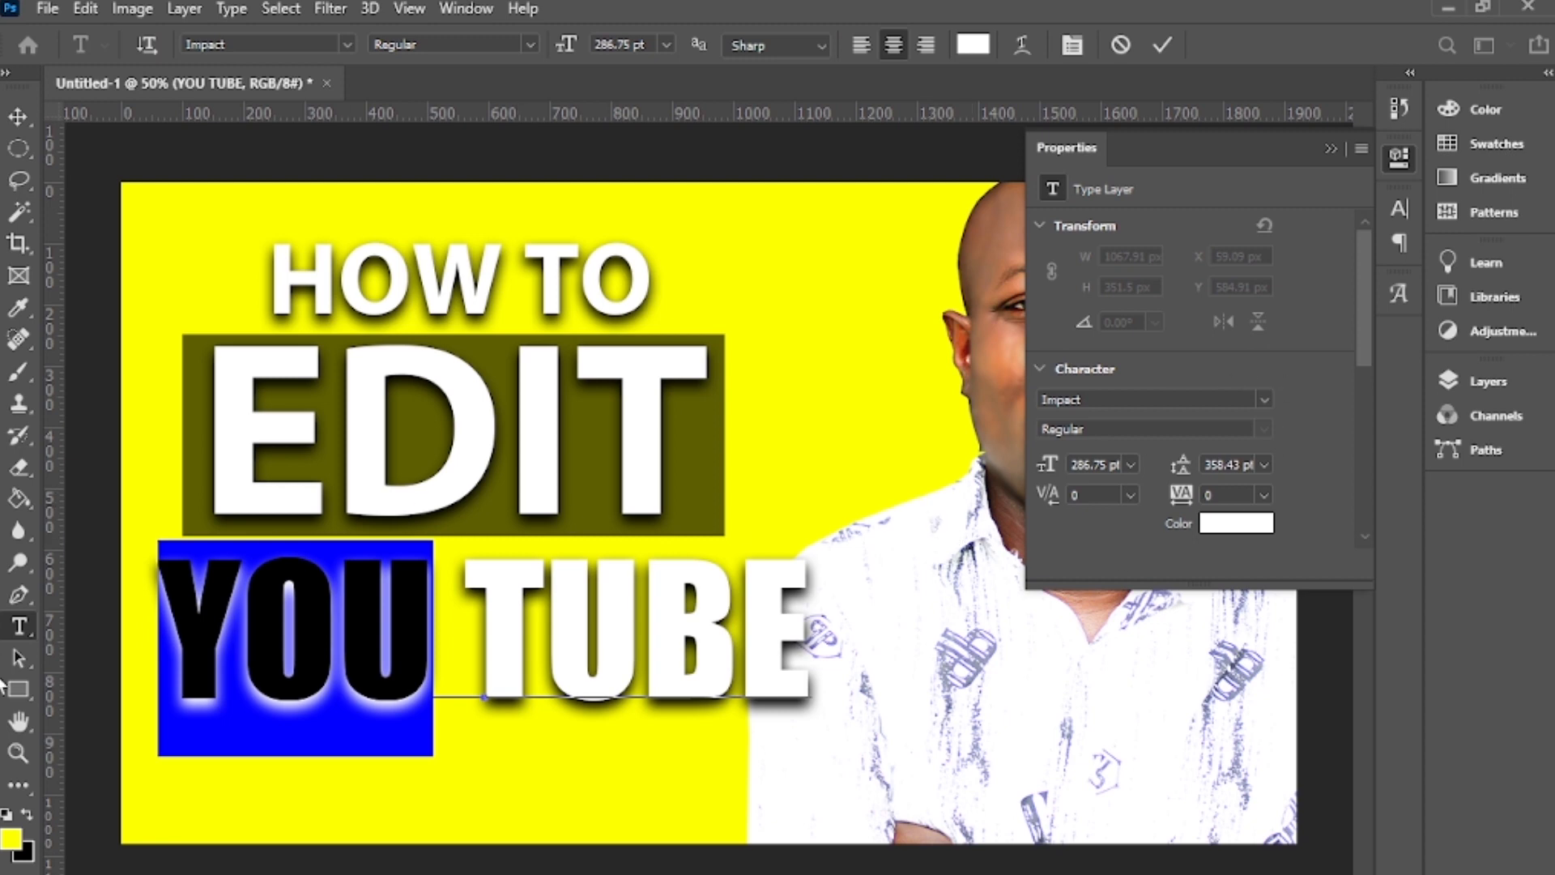
pyautogui.click(976, 45)
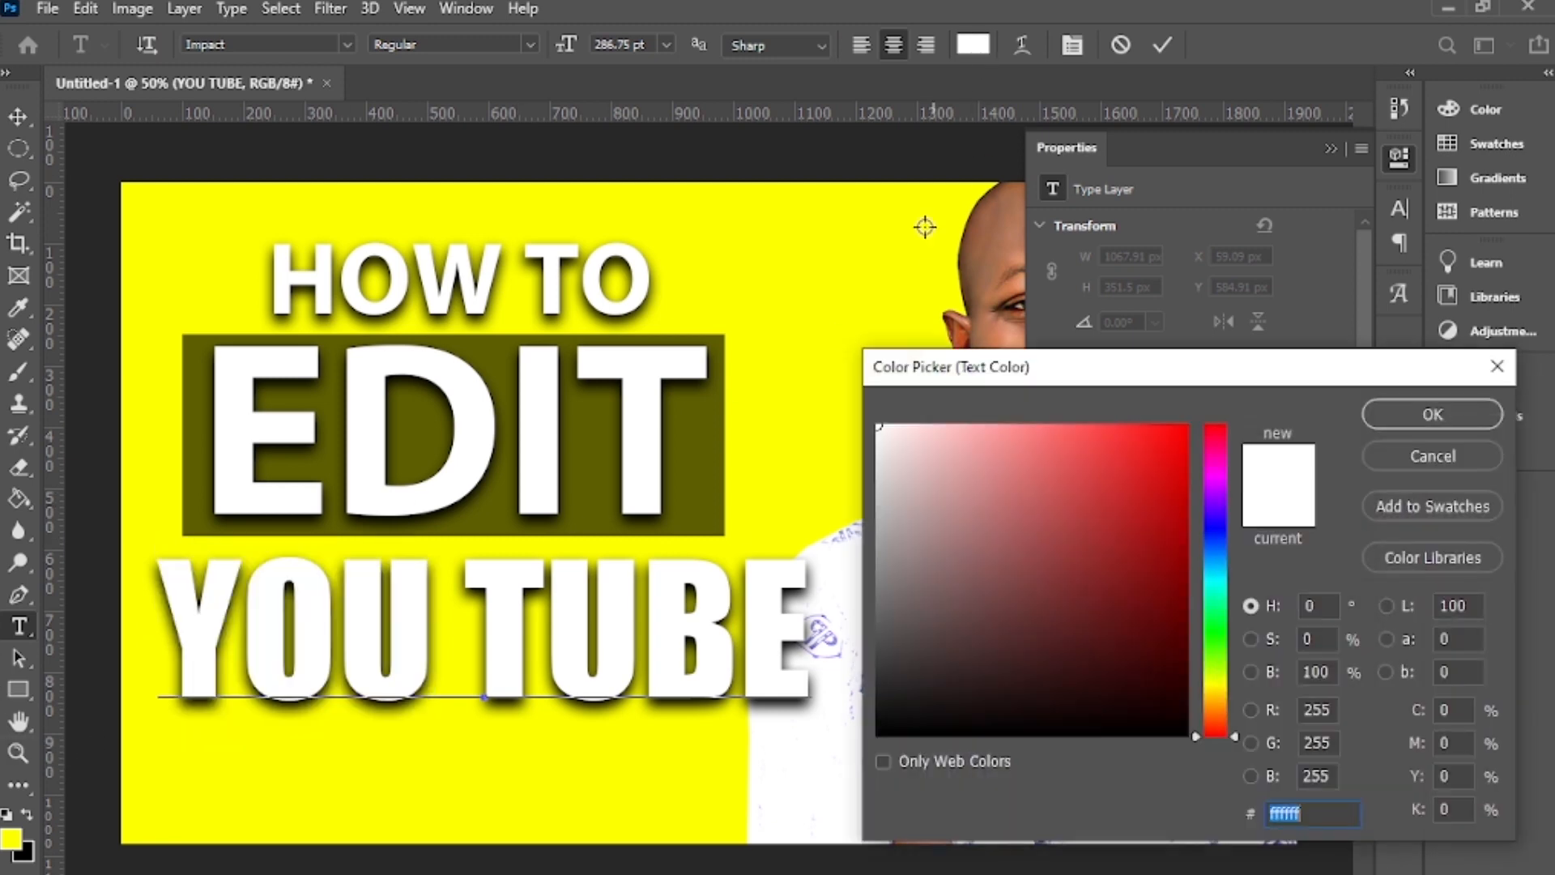
pyautogui.moveTo(903, 712); pyautogui.dragTo(847, 757)
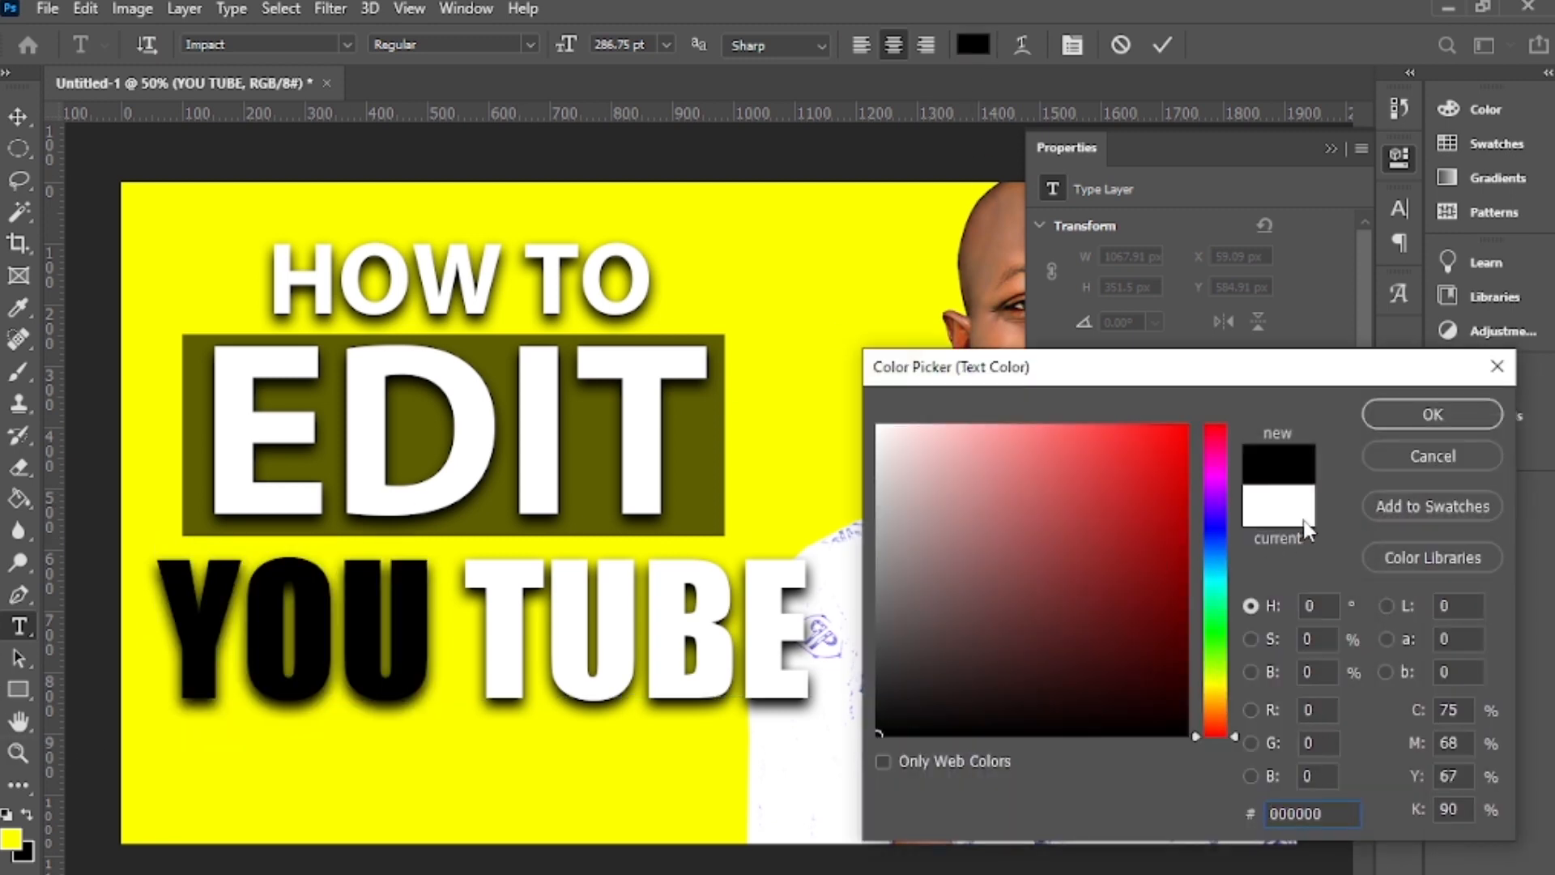
pyautogui.click(1414, 426)
# Retype the letters UBE in lowercase so the text reads "YOU Tube"
pyautogui.click(539, 615)
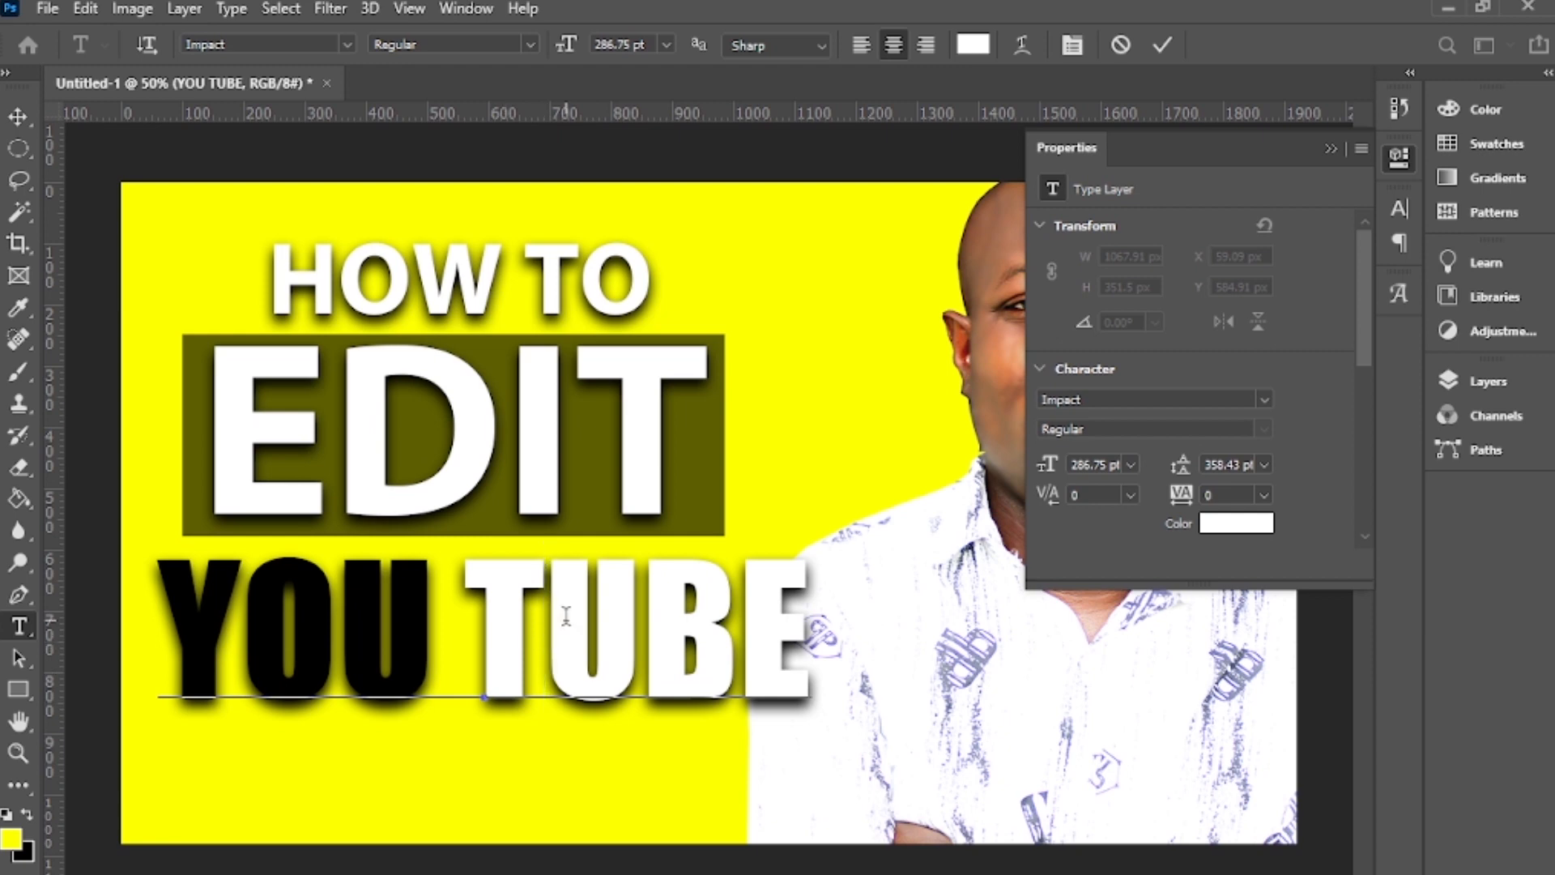
pyautogui.moveTo(566, 616); pyautogui.dragTo(782, 624)
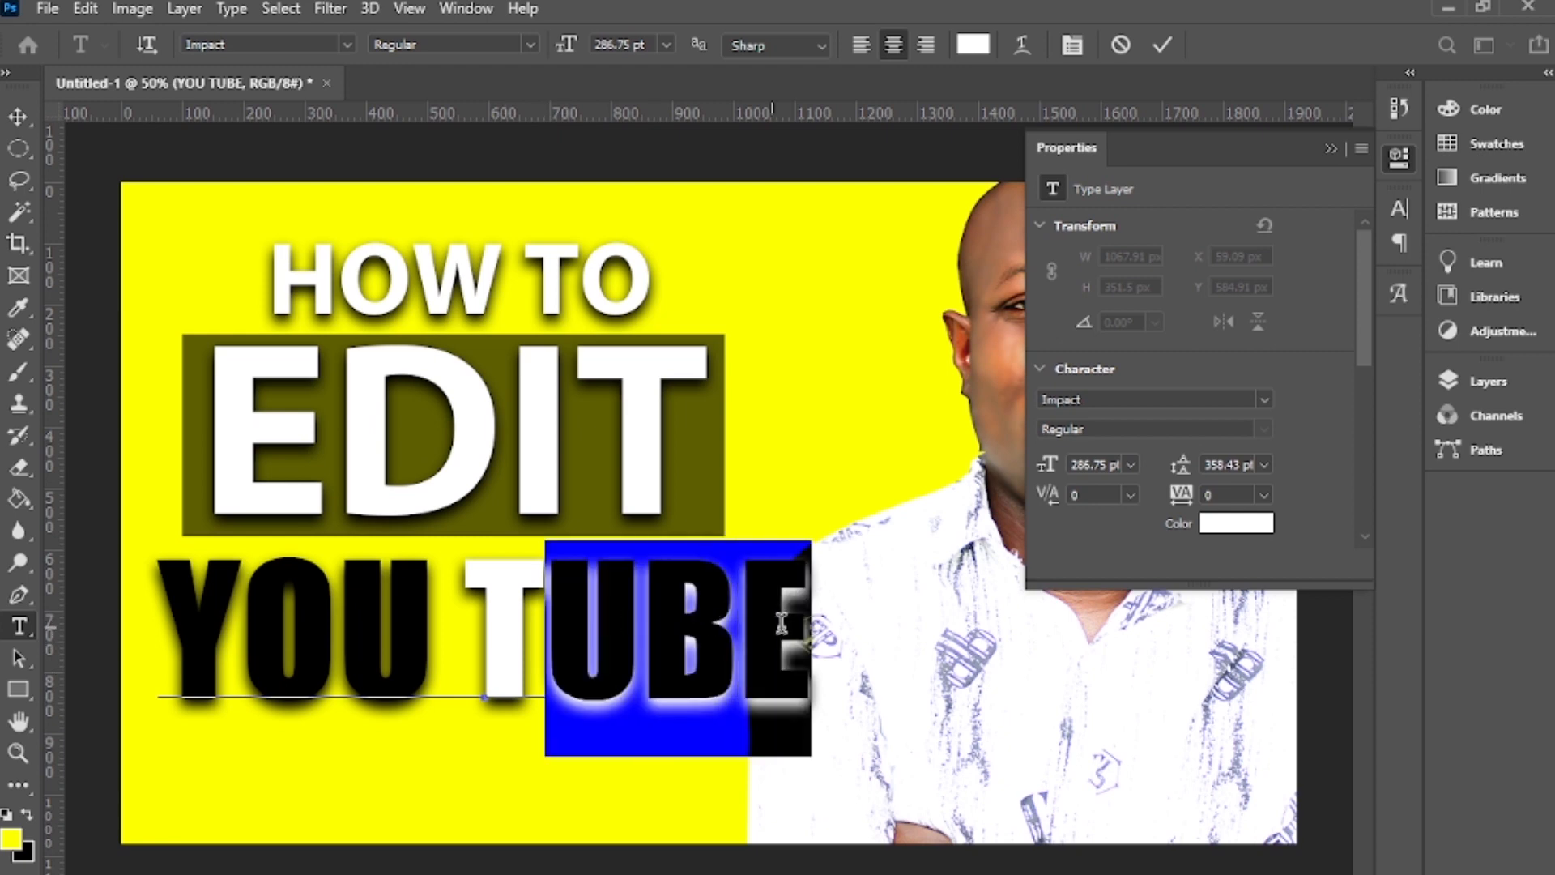
pyautogui.write('UBE')
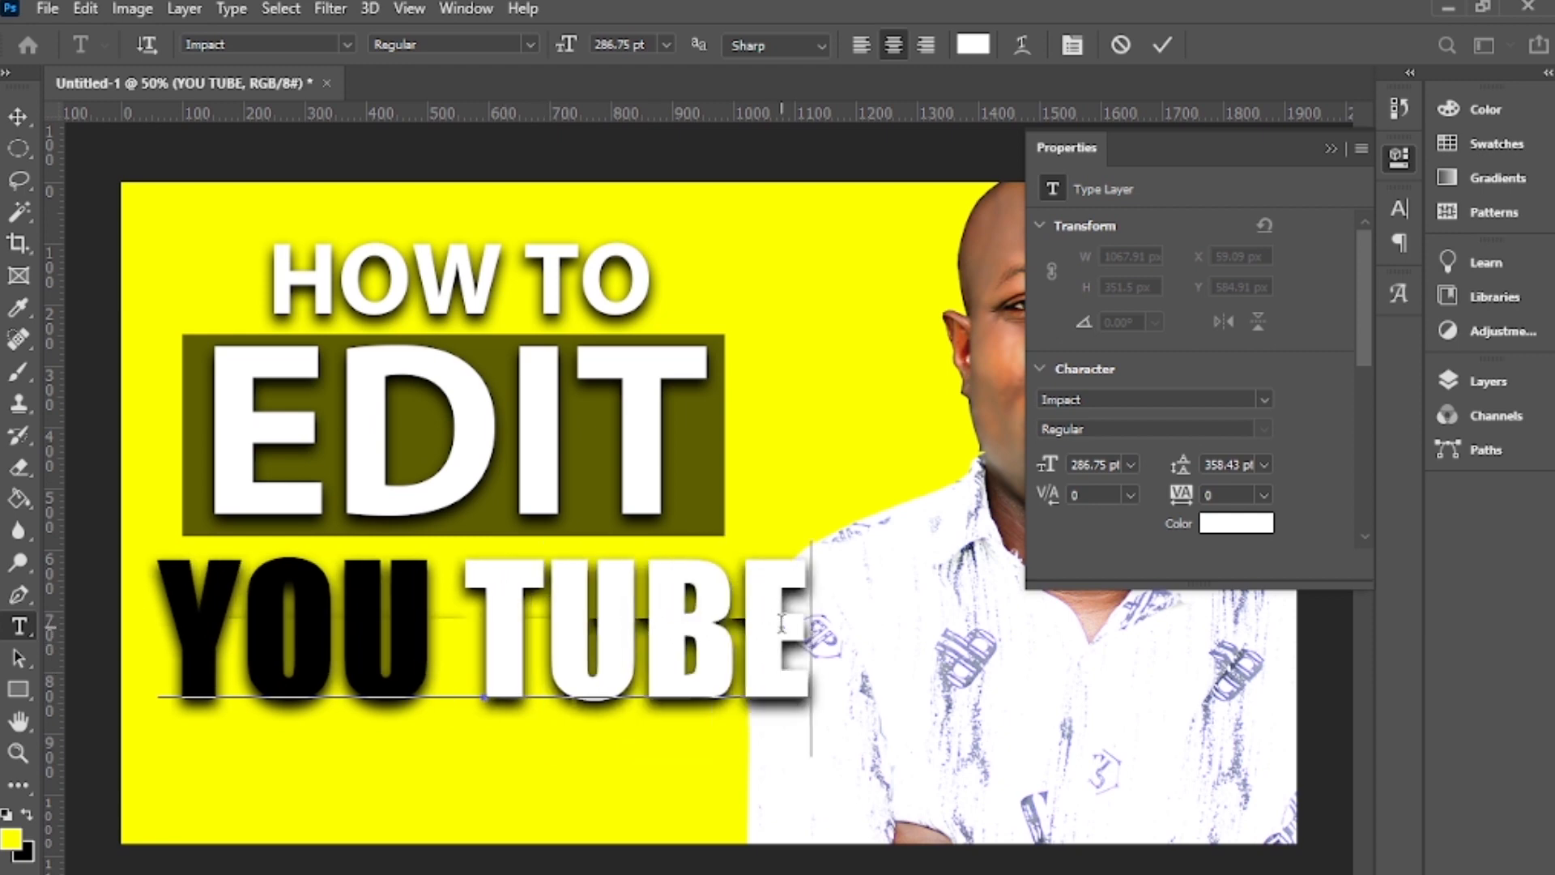
pyautogui.press('BackSpace')
pyautogui.press('BackSpace')
pyautogui.press('BackSpace')
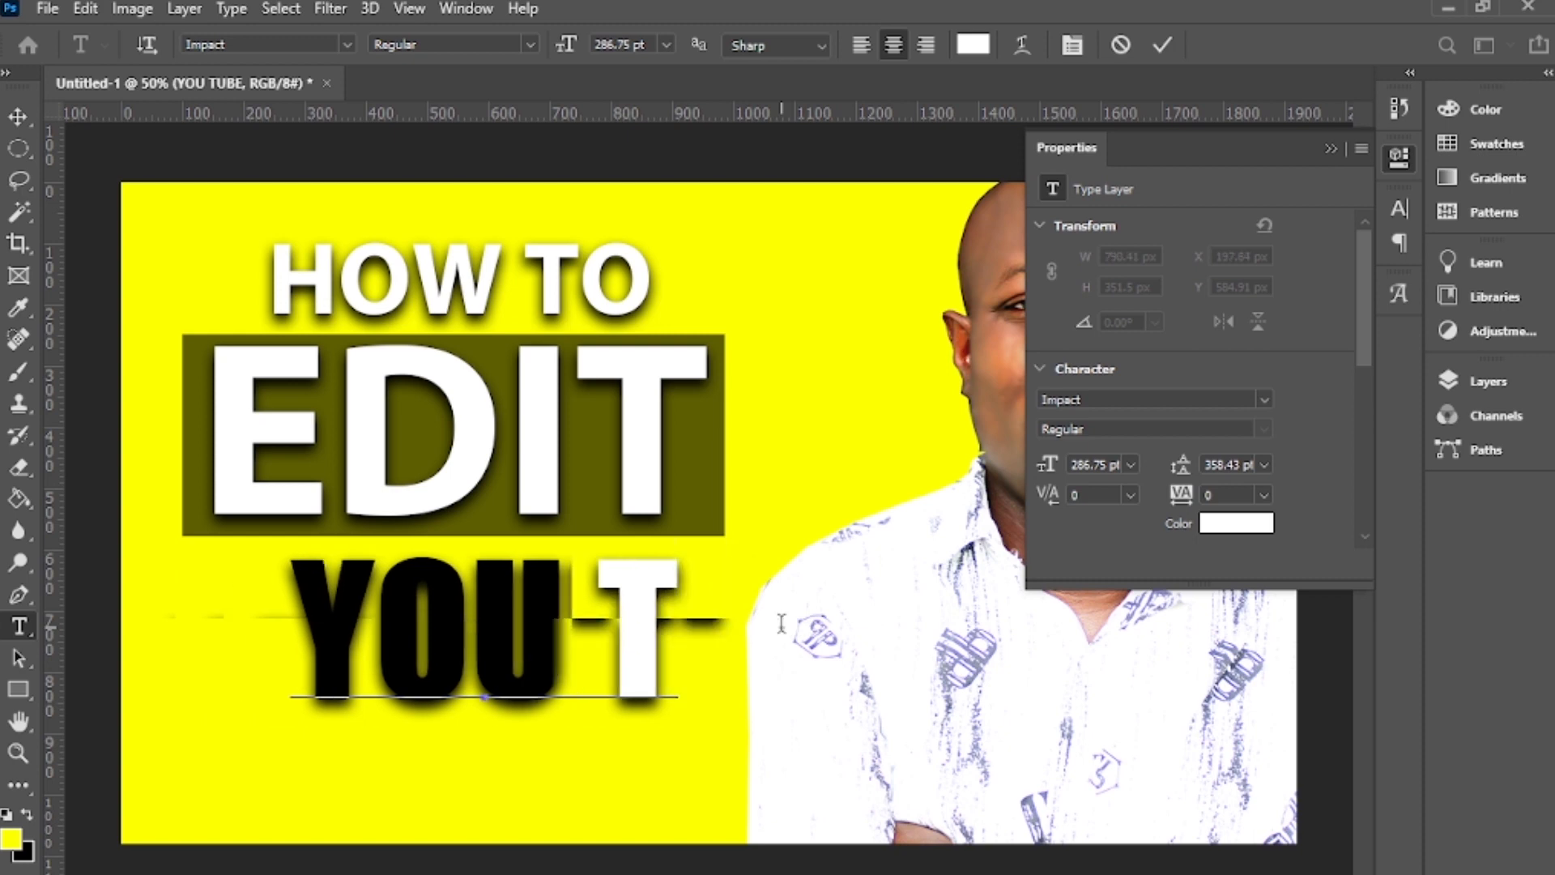
pyautogui.write('ube')
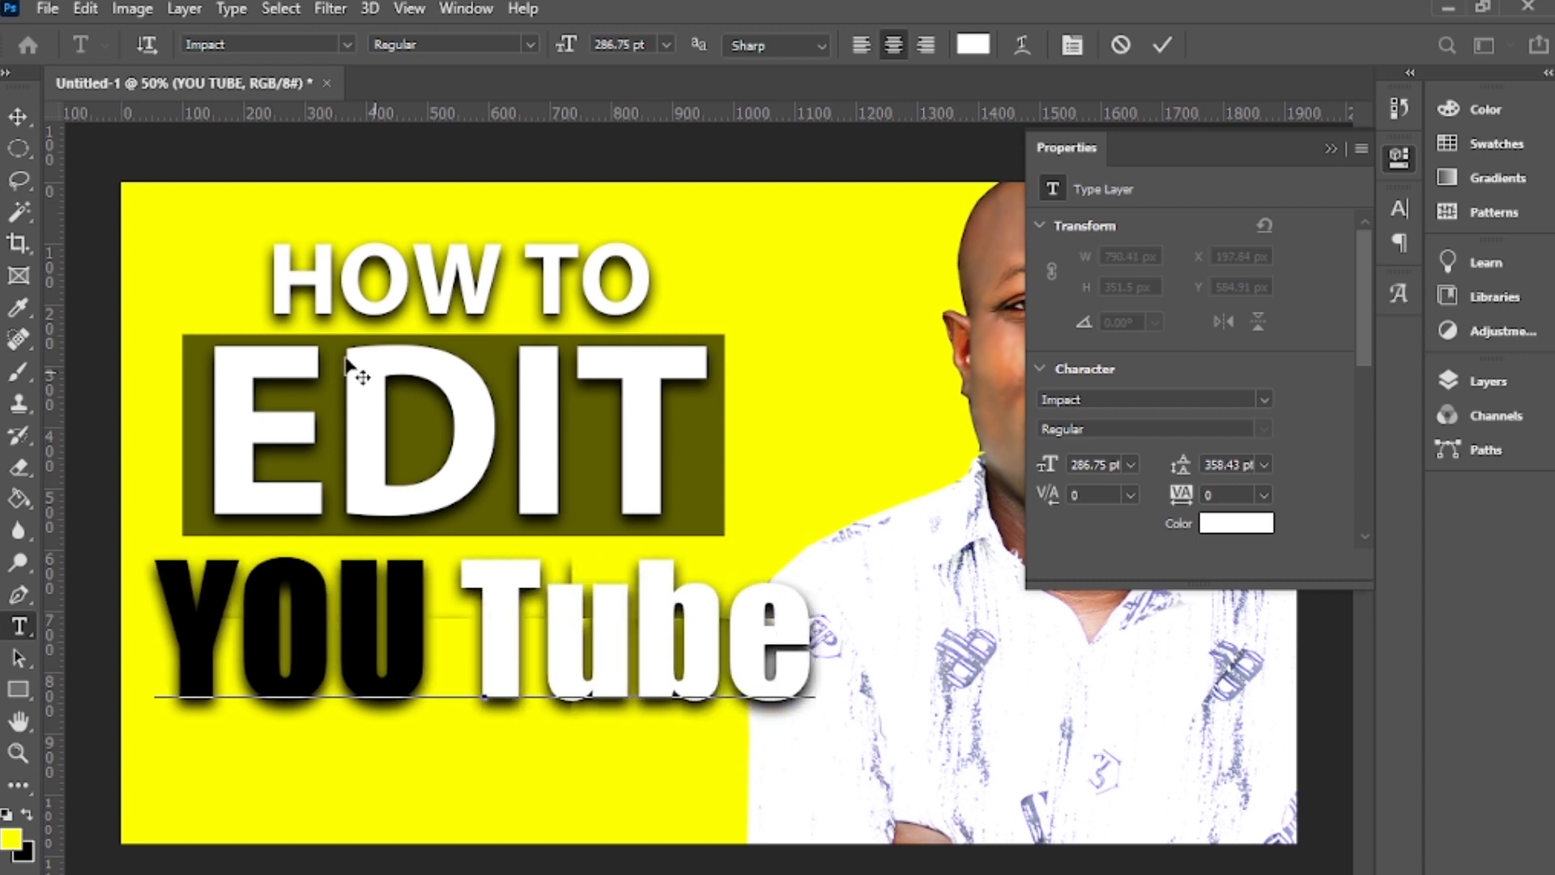
pyautogui.click(17, 116)
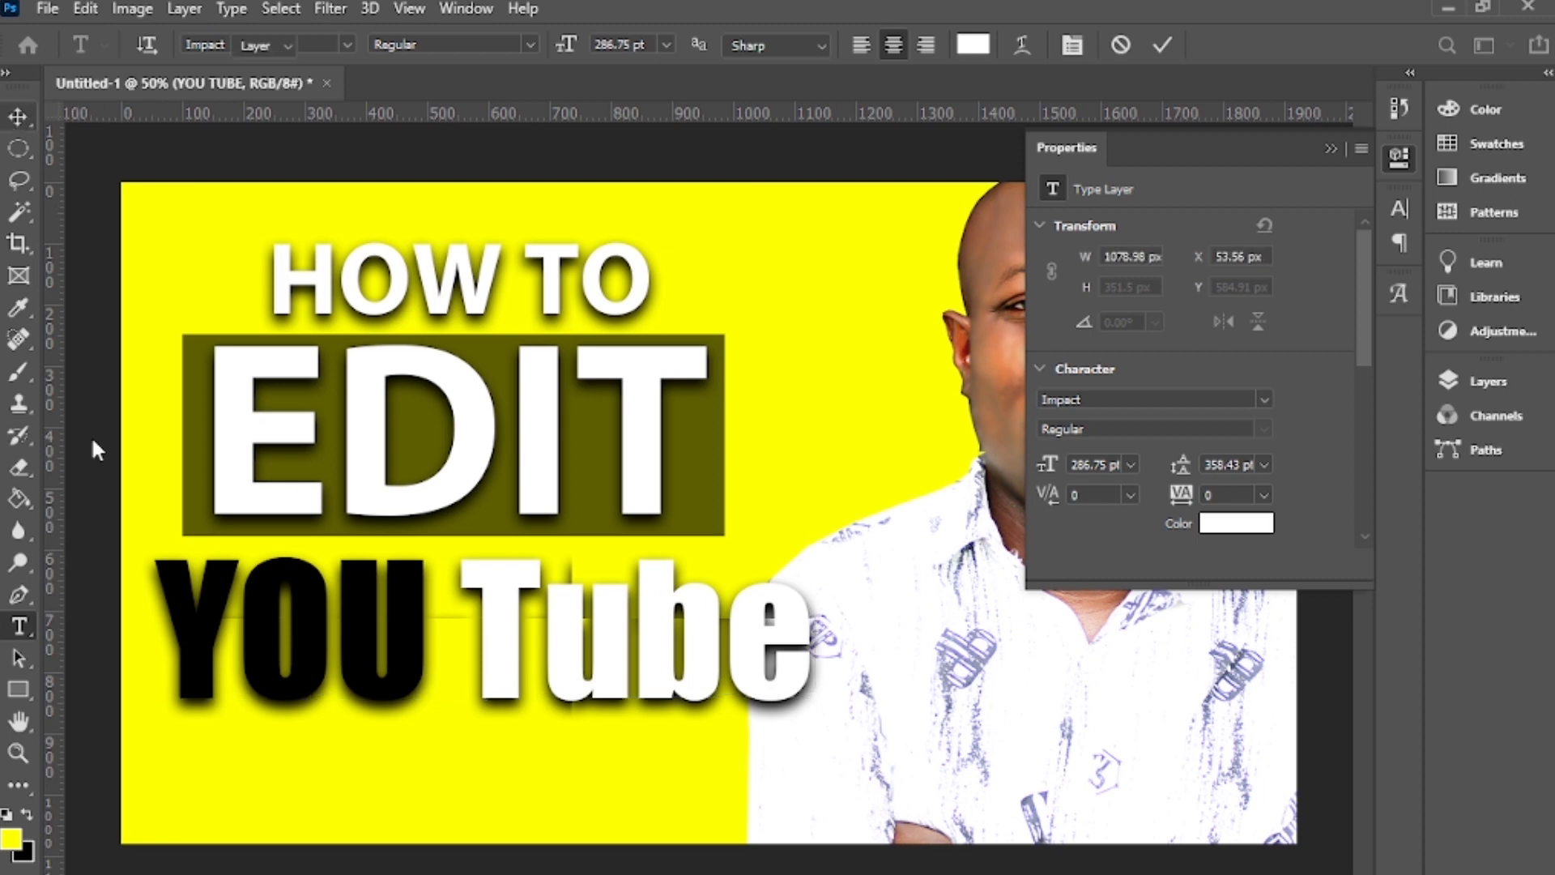
# Draw a rounded rectangle about 642 x 280 px over the word Tube, with a 10 px corner radius
pyautogui.click(21, 692)
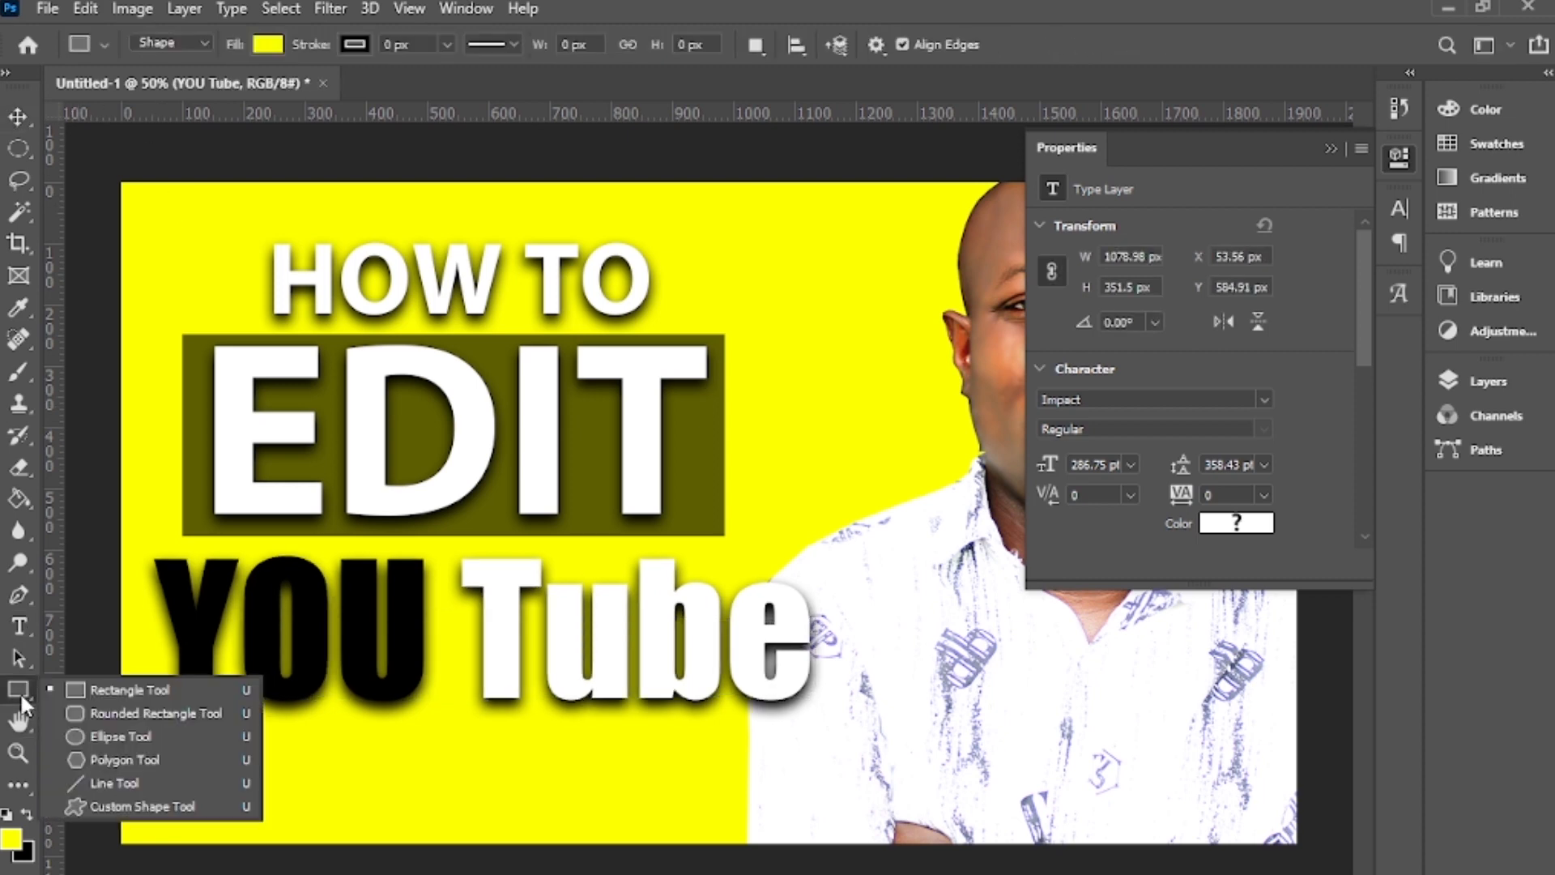
pyautogui.click(134, 716)
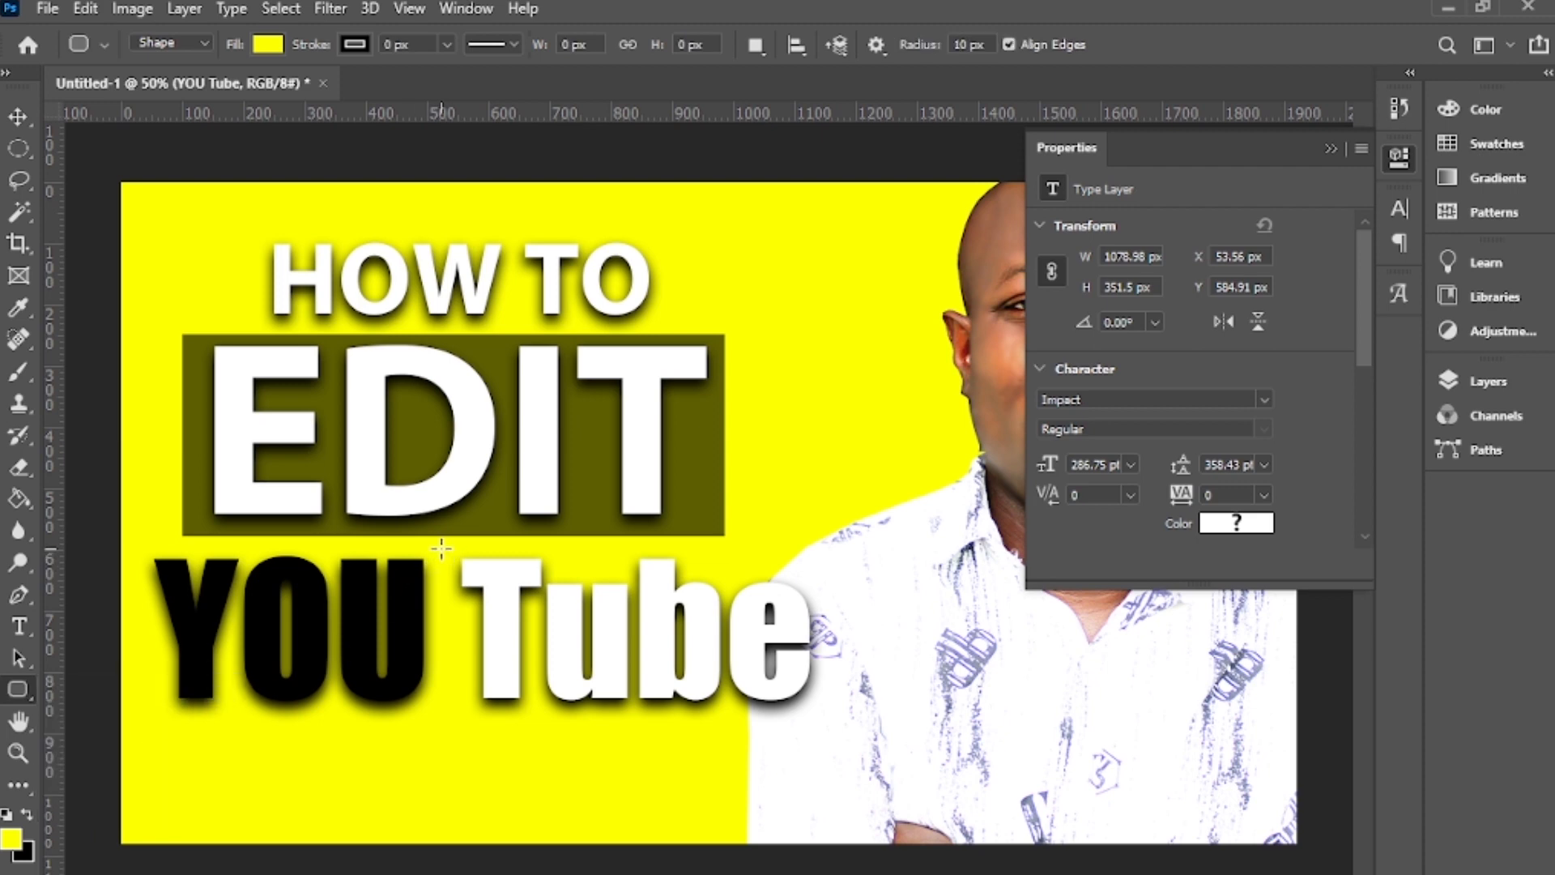
pyautogui.moveTo(441, 549); pyautogui.dragTo(832, 717)
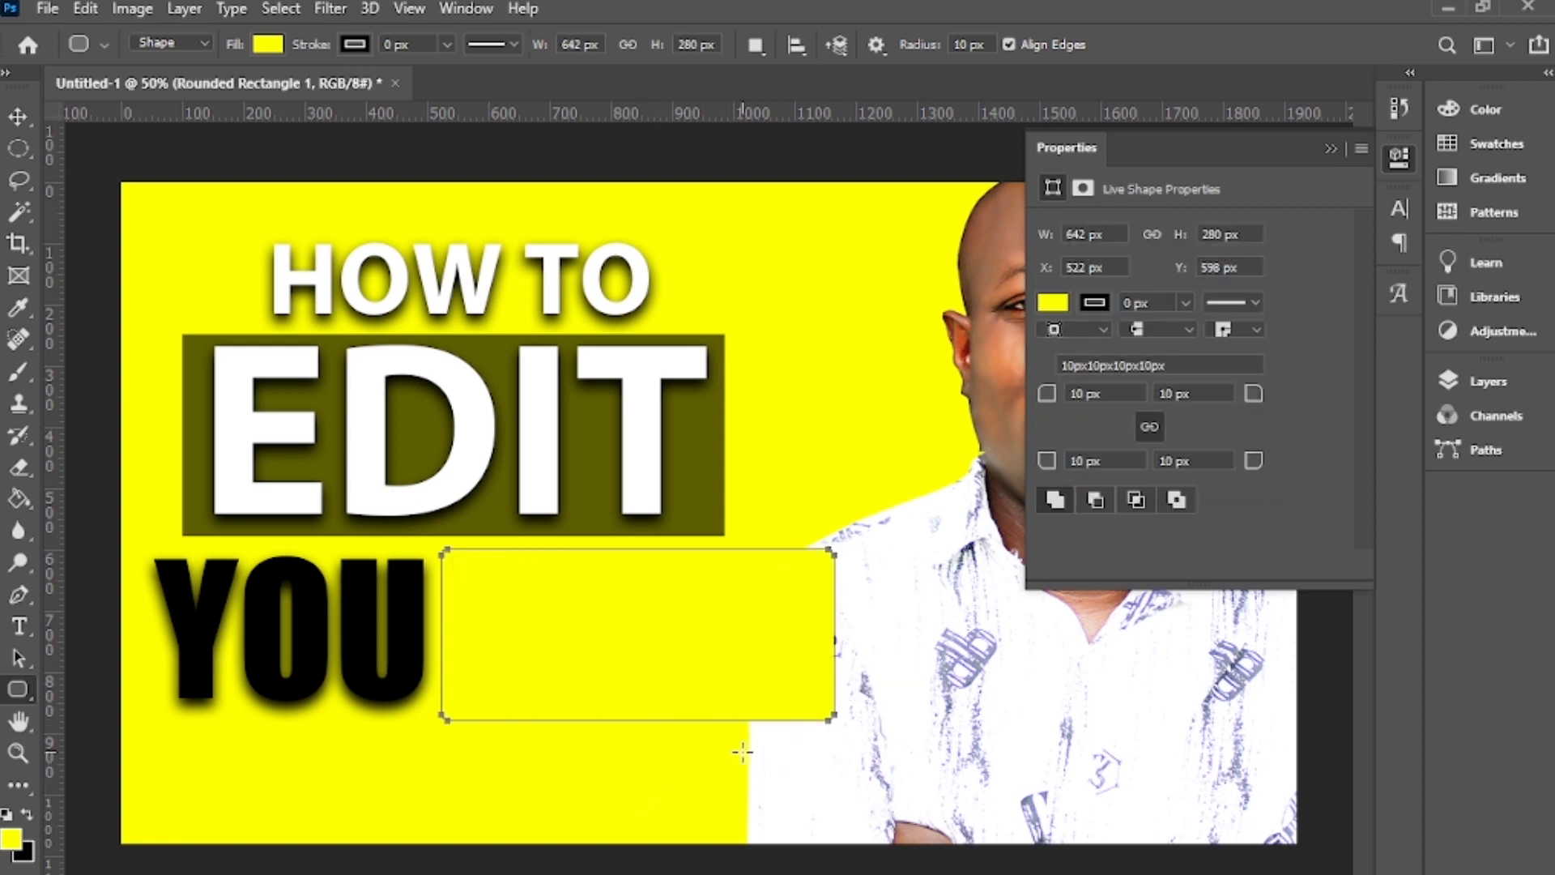
# Change the rounded rectangle's fill to red
pyautogui.click(1052, 303)
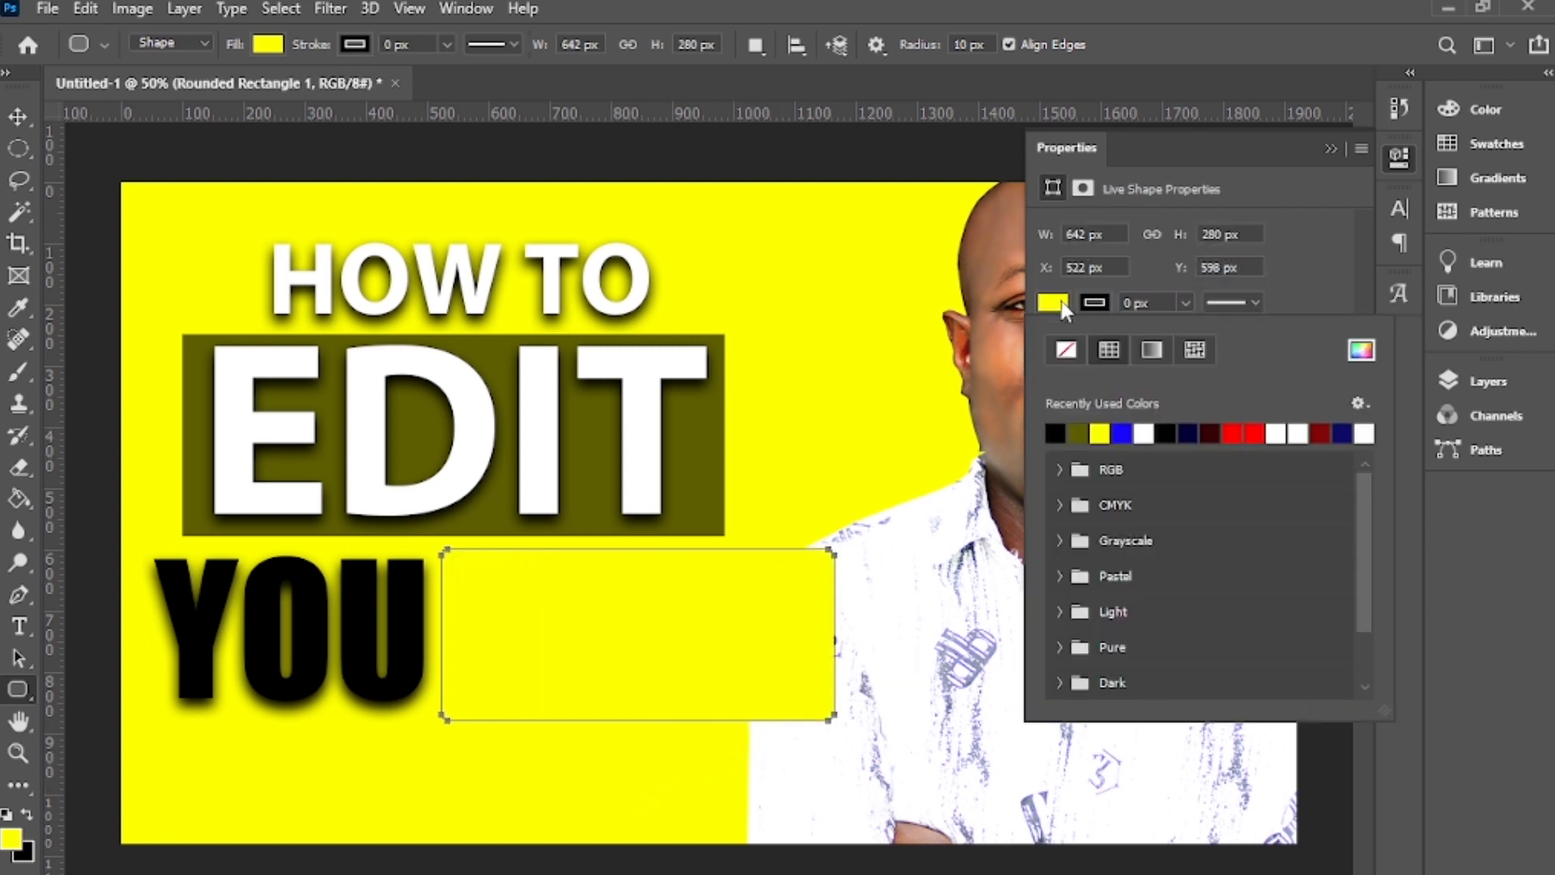
pyautogui.click(1093, 433)
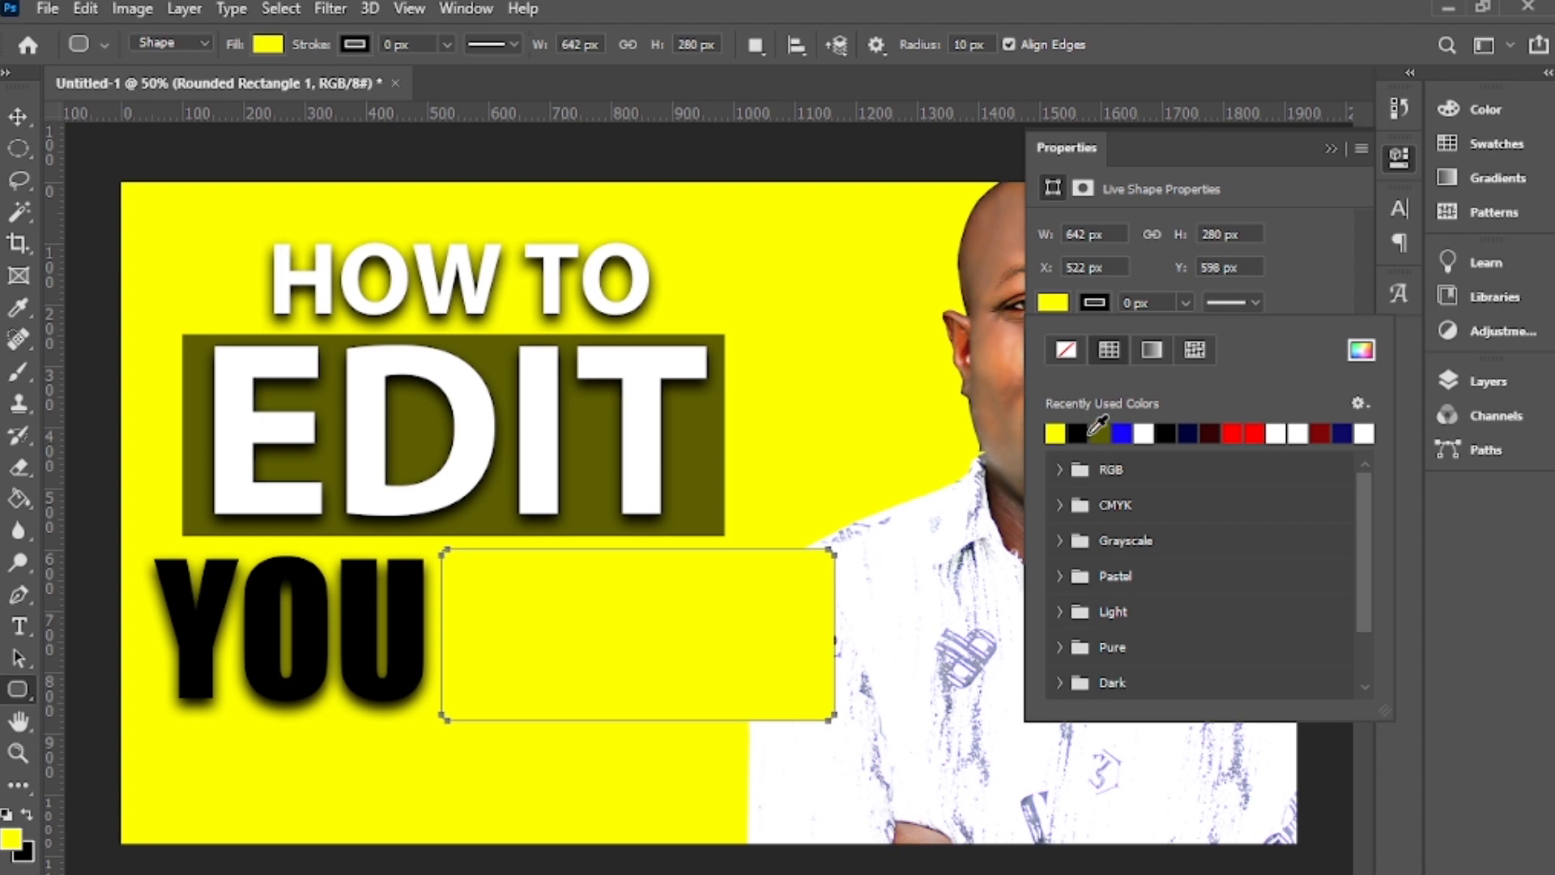
pyautogui.click(1255, 434)
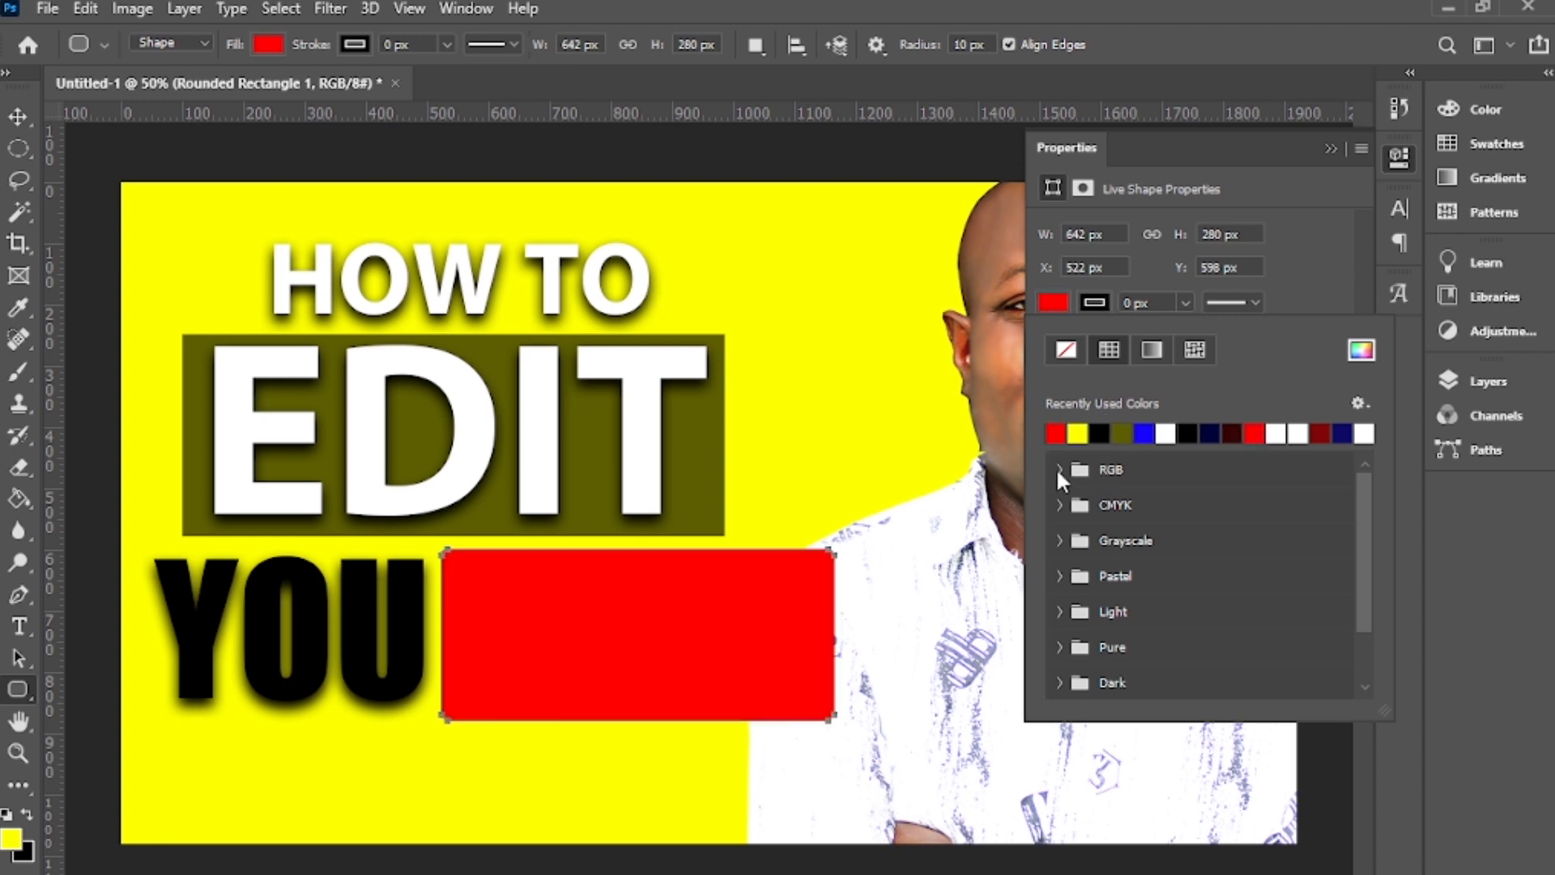
pyautogui.click(1060, 304)
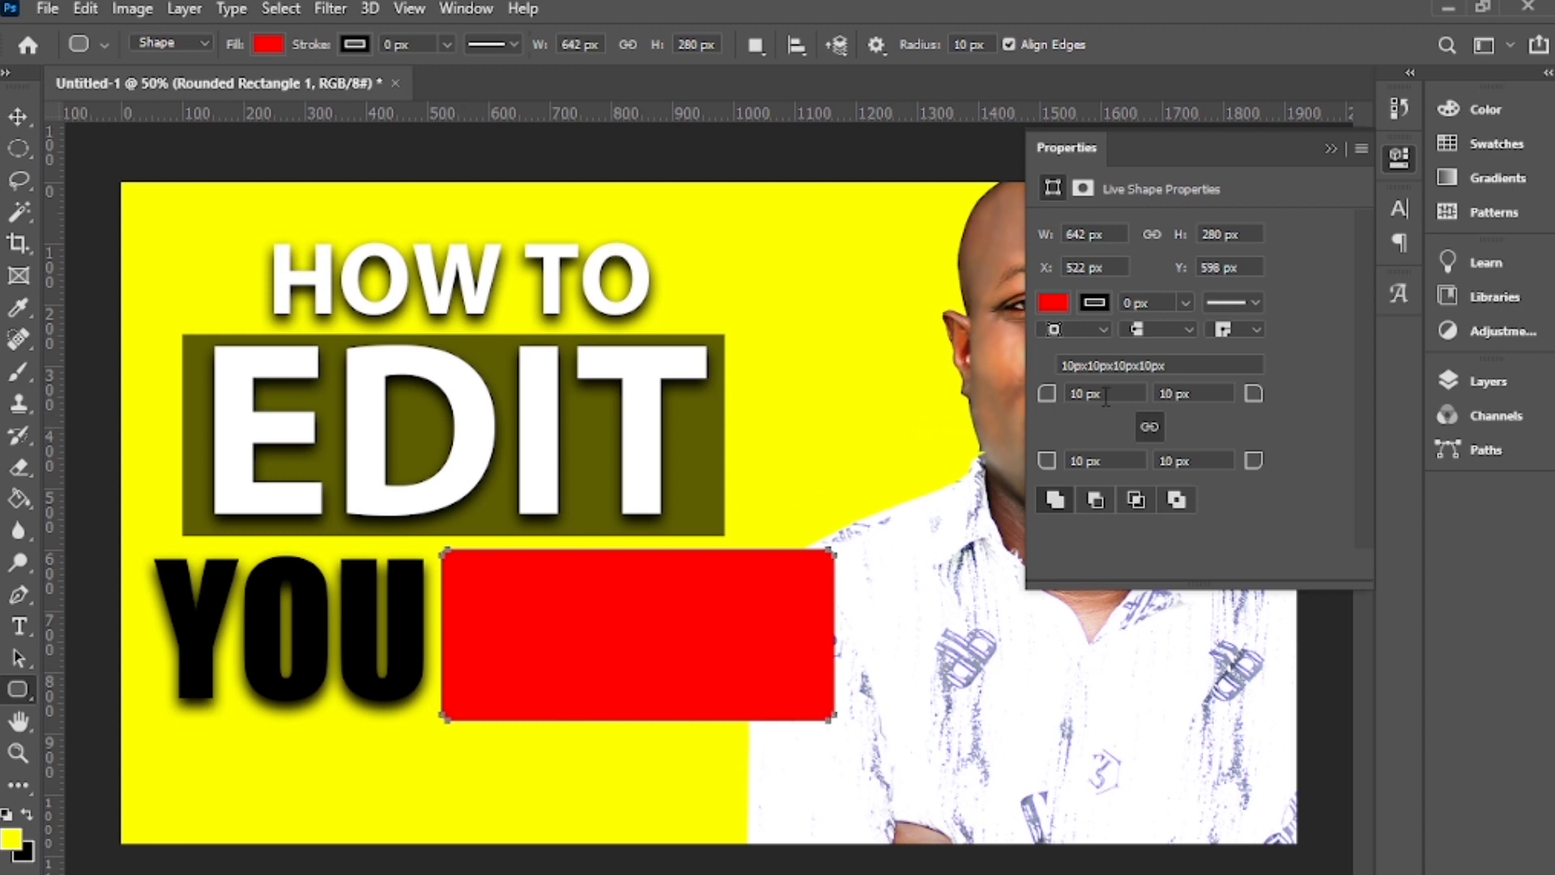
# Set all four corner radii of the red rectangle to 50 px
pyautogui.moveTo(1105, 397); pyautogui.dragTo(1031, 377)
pyautogui.press('Tab')
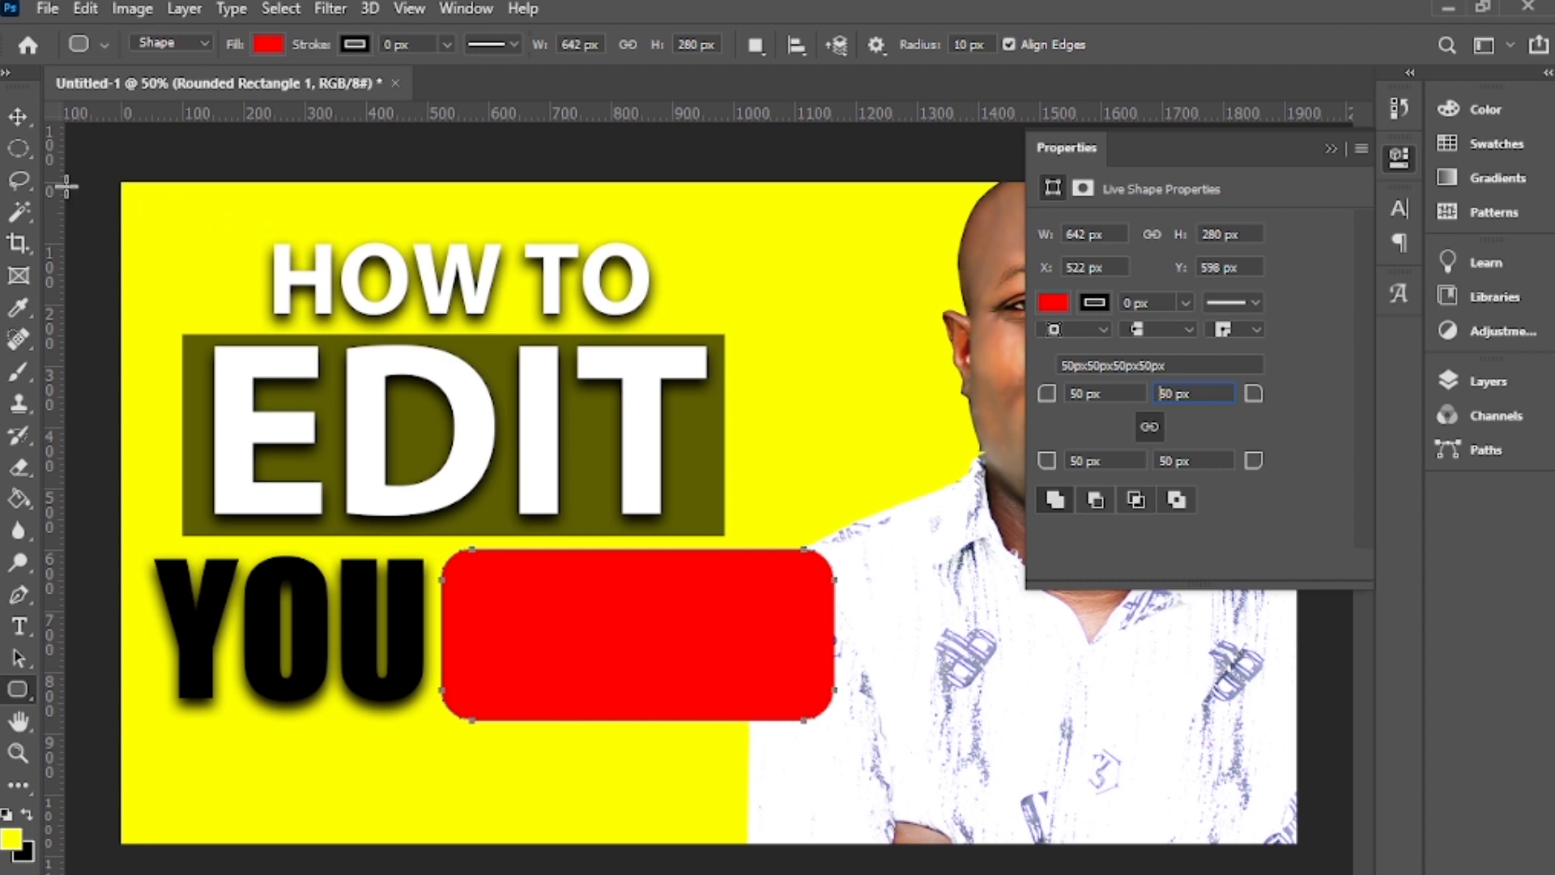
pyautogui.click(25, 120)
# Move the rounded rectangle's layer directly beneath the YOU Tube text layer
pyautogui.click(1458, 371)
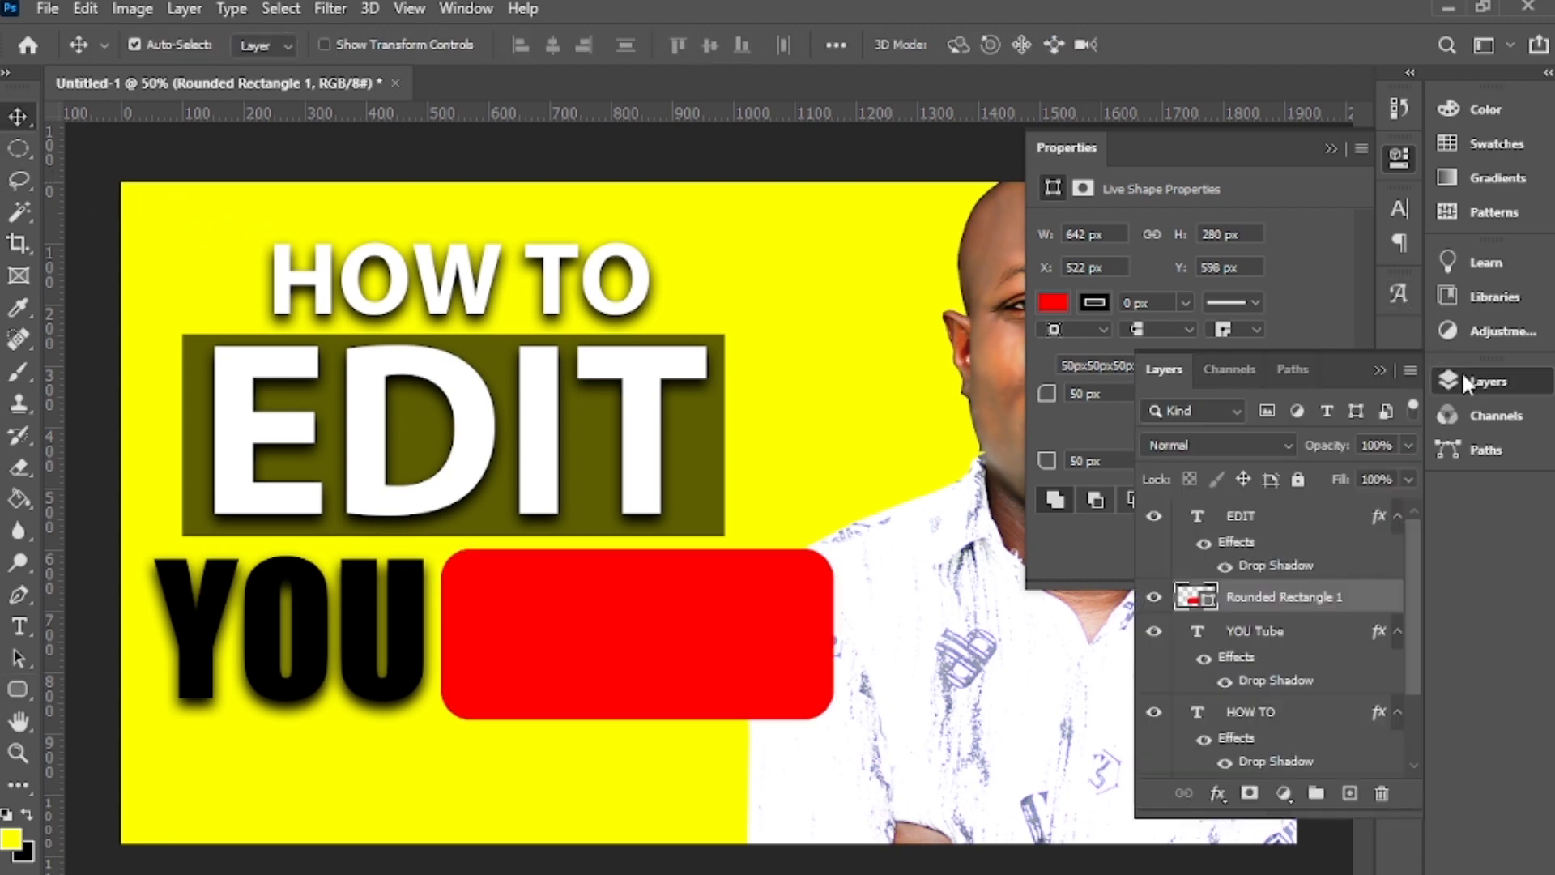
pyautogui.moveTo(1213, 597); pyautogui.dragTo(1231, 739)
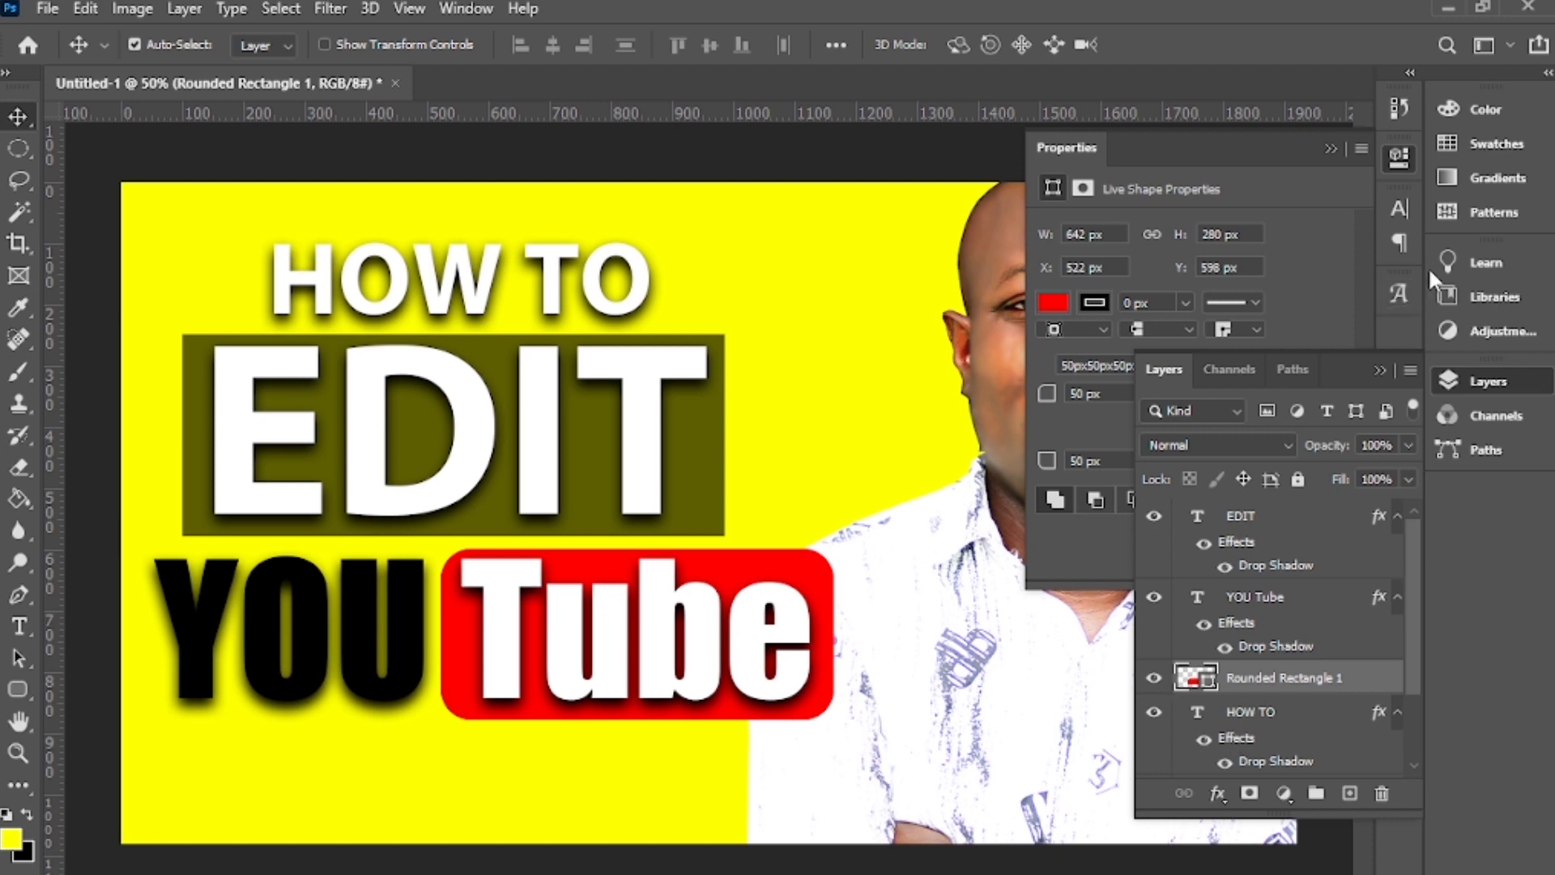
pyautogui.click(1379, 366)
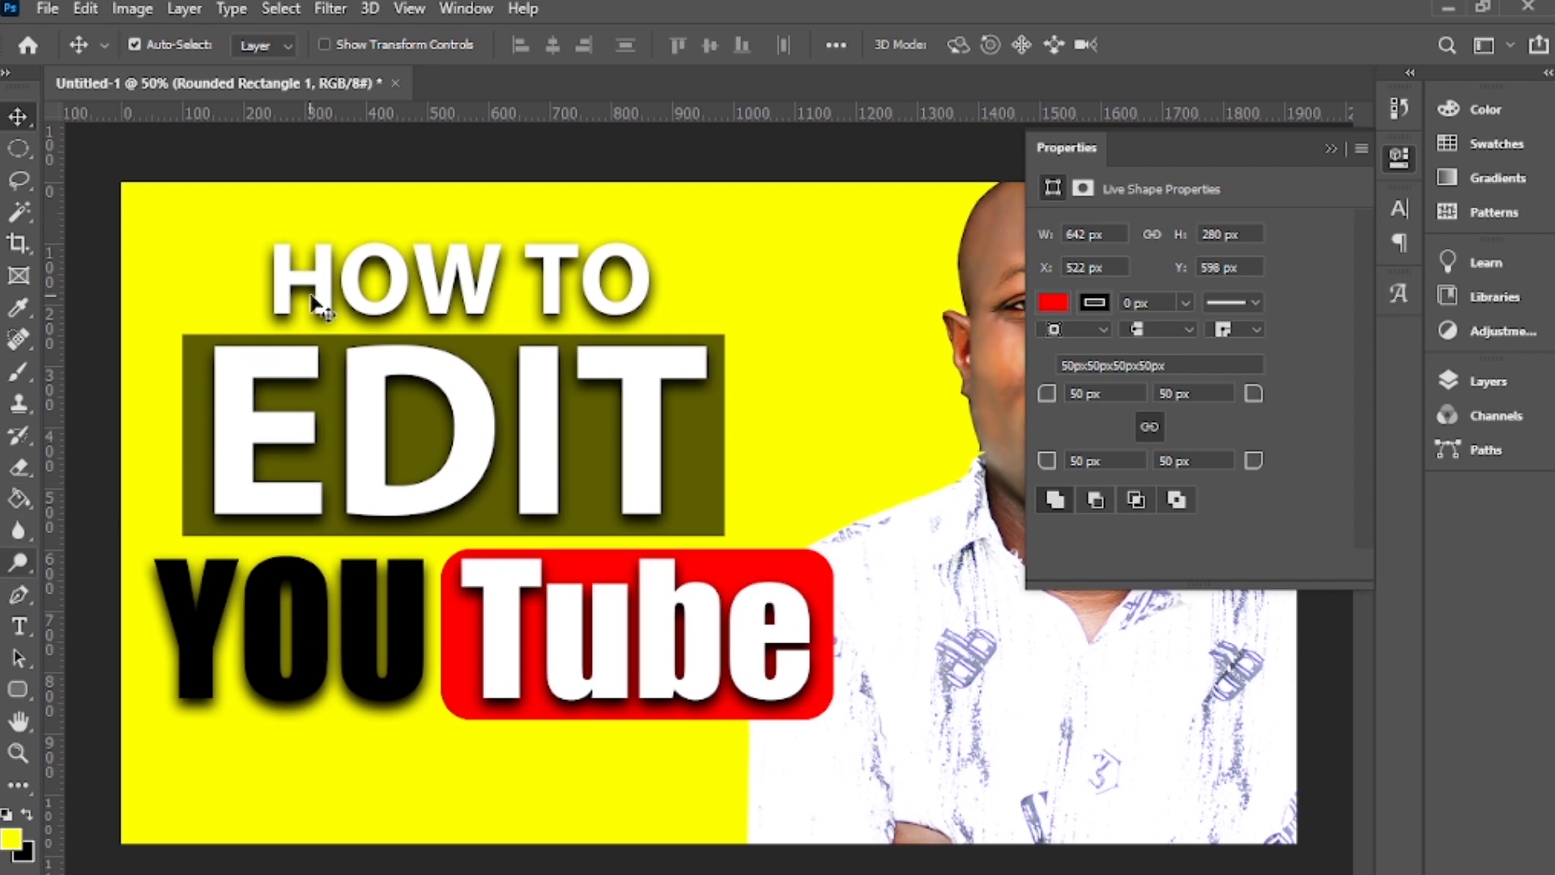
# Duplicate the HOW TO text below the YOU Tube line and replace the copy's wording with "THUMBNAIL"
pyautogui.click(395, 301)
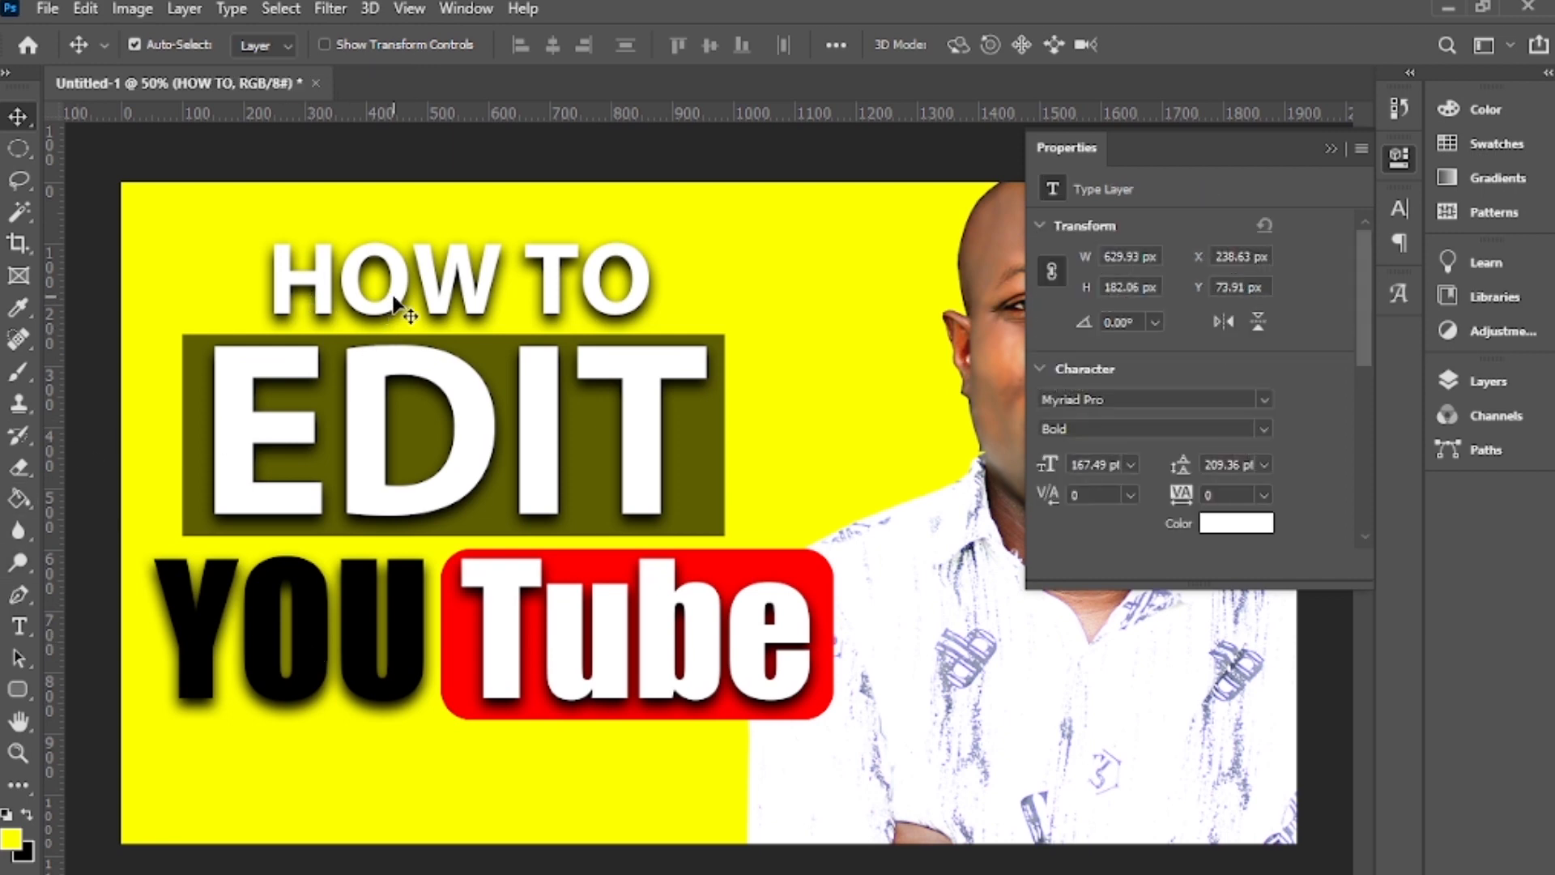
pyautogui.moveTo(402, 306); pyautogui.dragTo(332, 782)
pyautogui.doubleClick(332, 782)
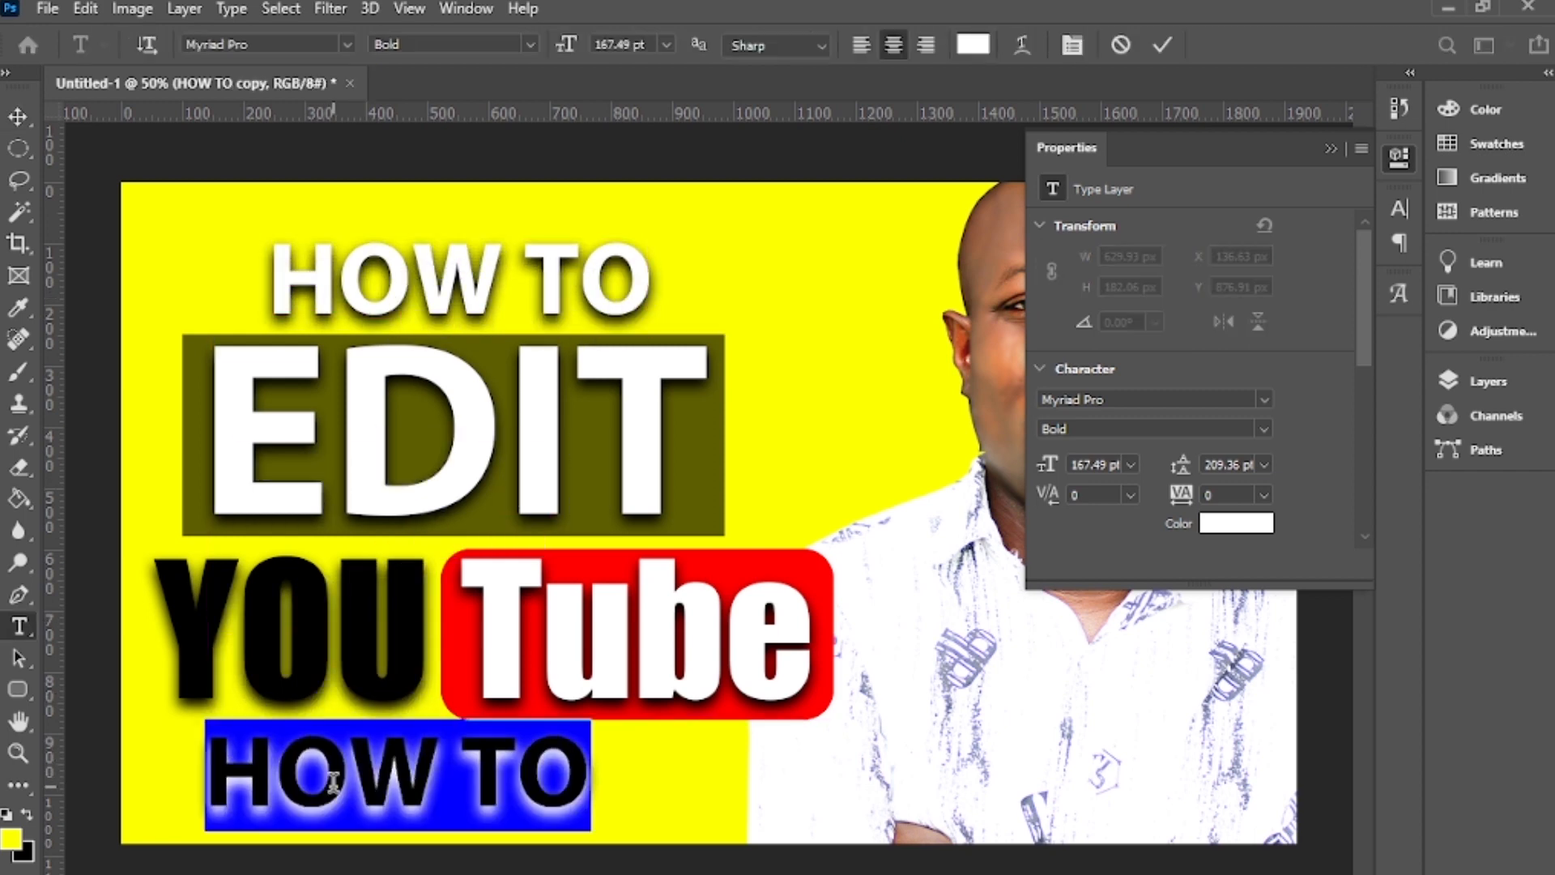
pyautogui.write('THU')
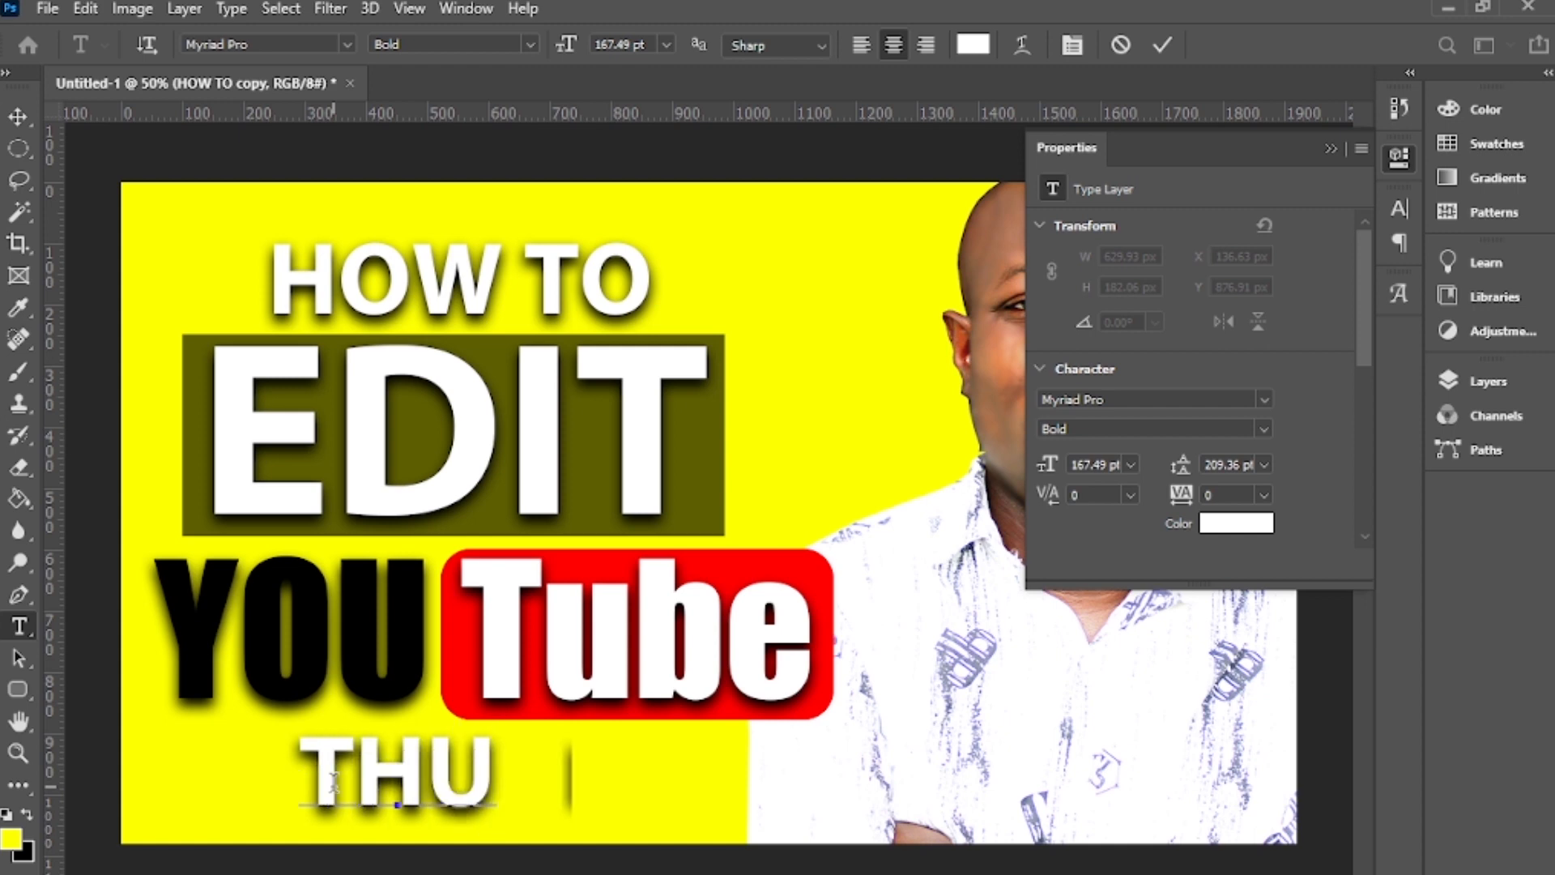
pyautogui.write('MBNAIL')
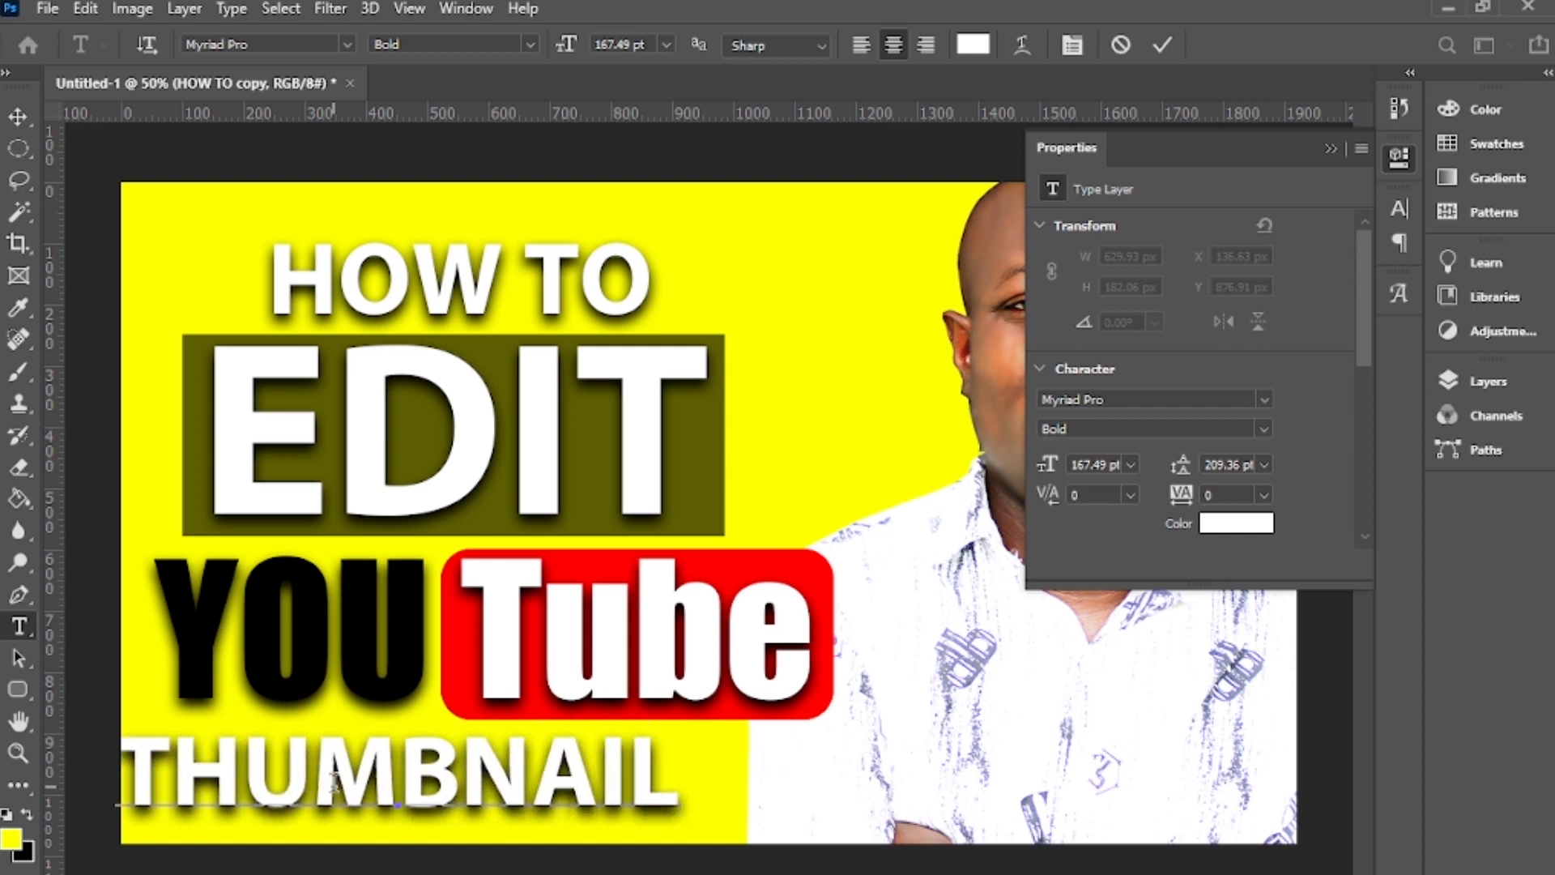
# Change the whole THUMBNAIL text's font to Impact Regular
pyautogui.hotkey('ctrl', 'a')
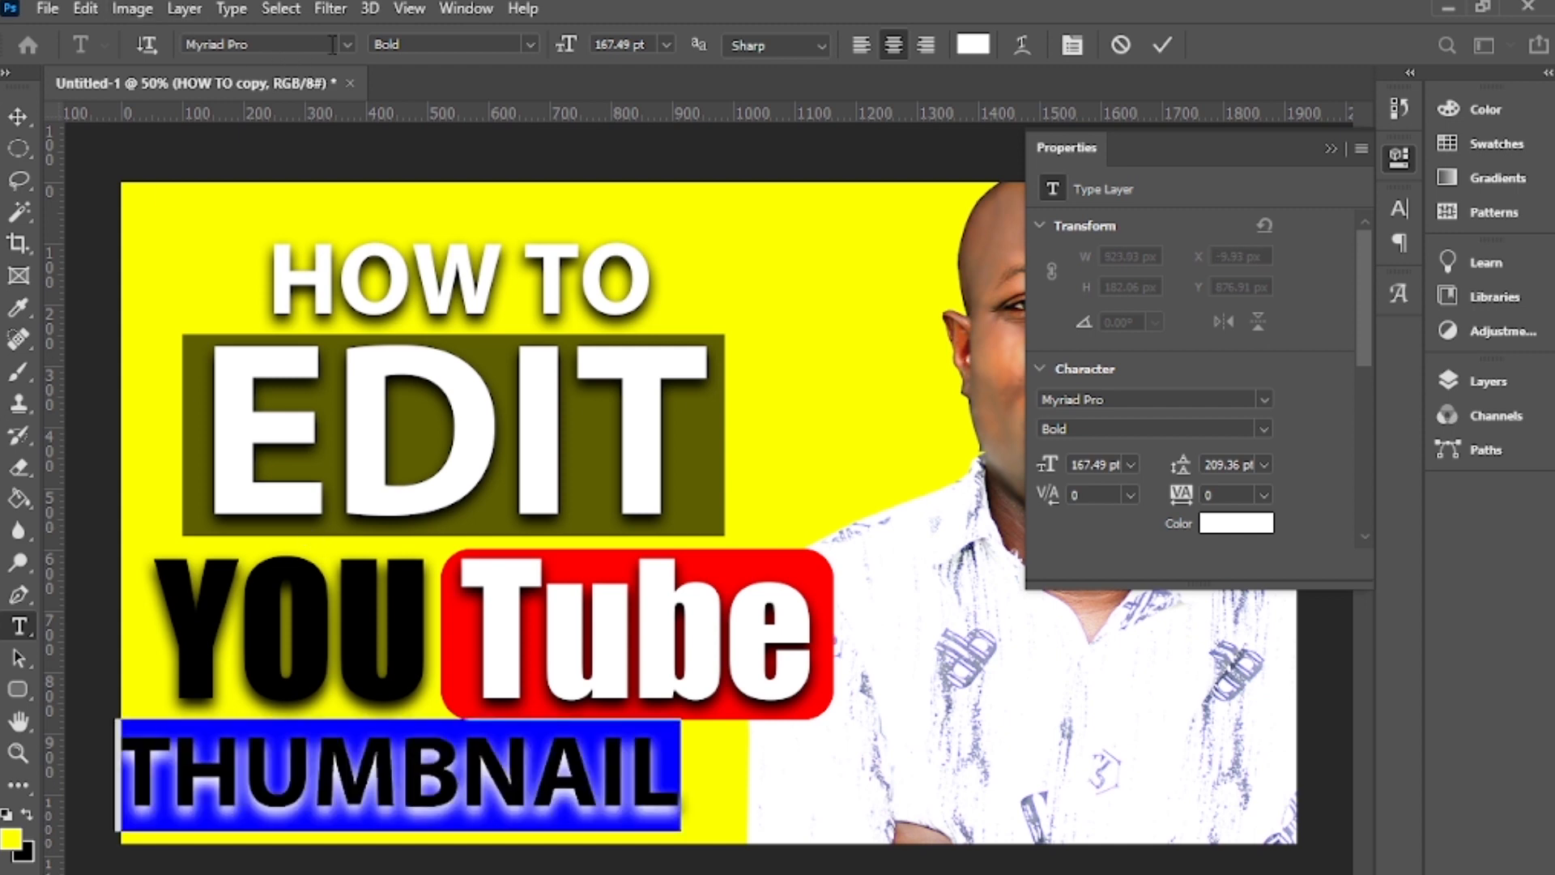
pyautogui.click(343, 41)
pyautogui.click(246, 118)
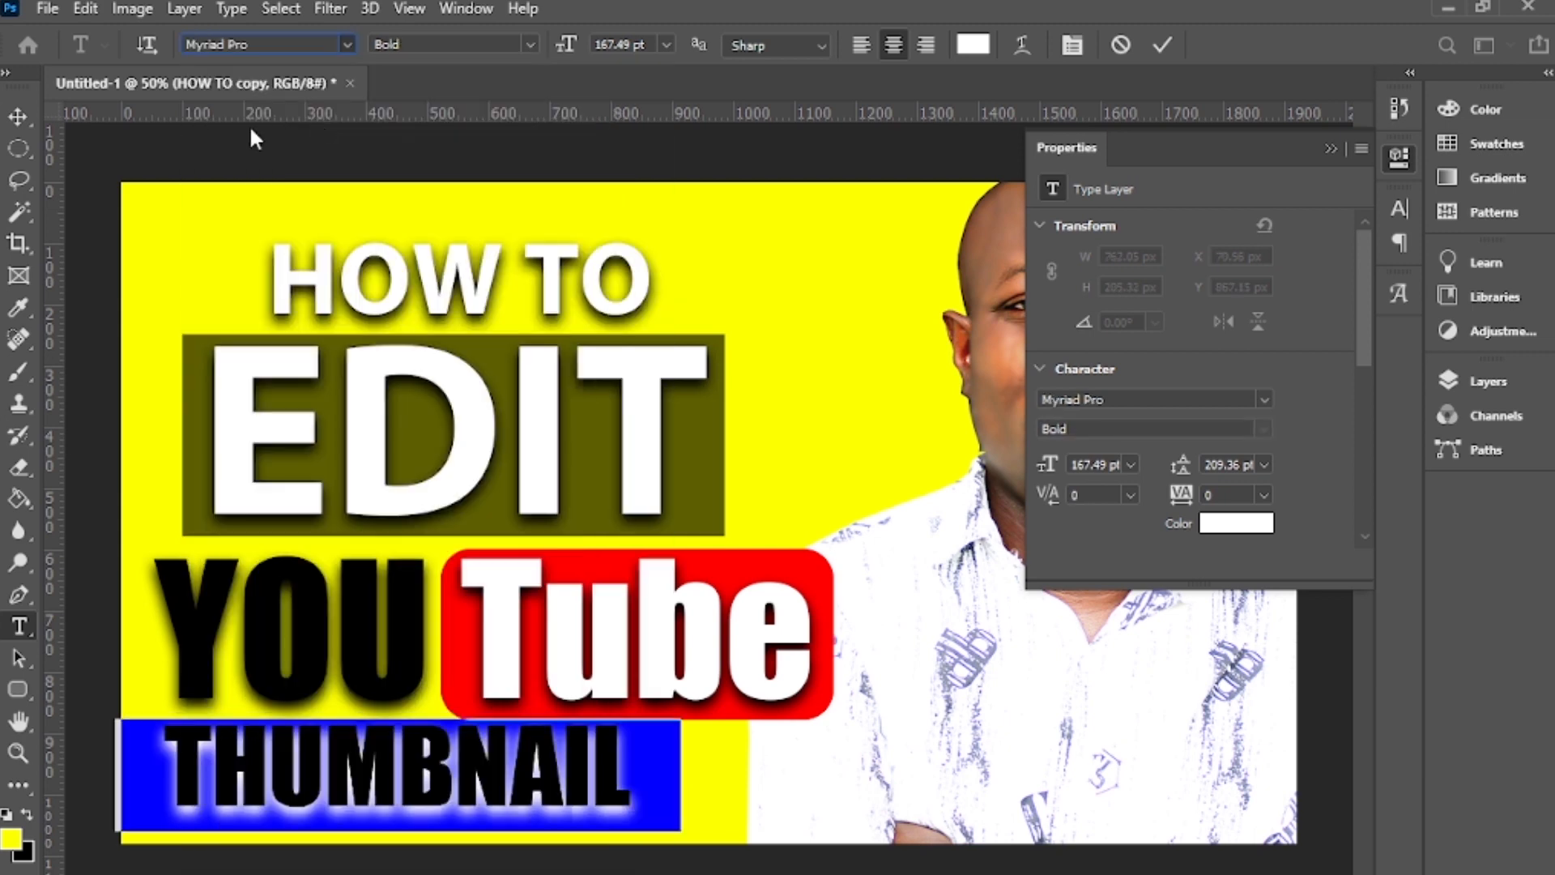
pyautogui.click(21, 108)
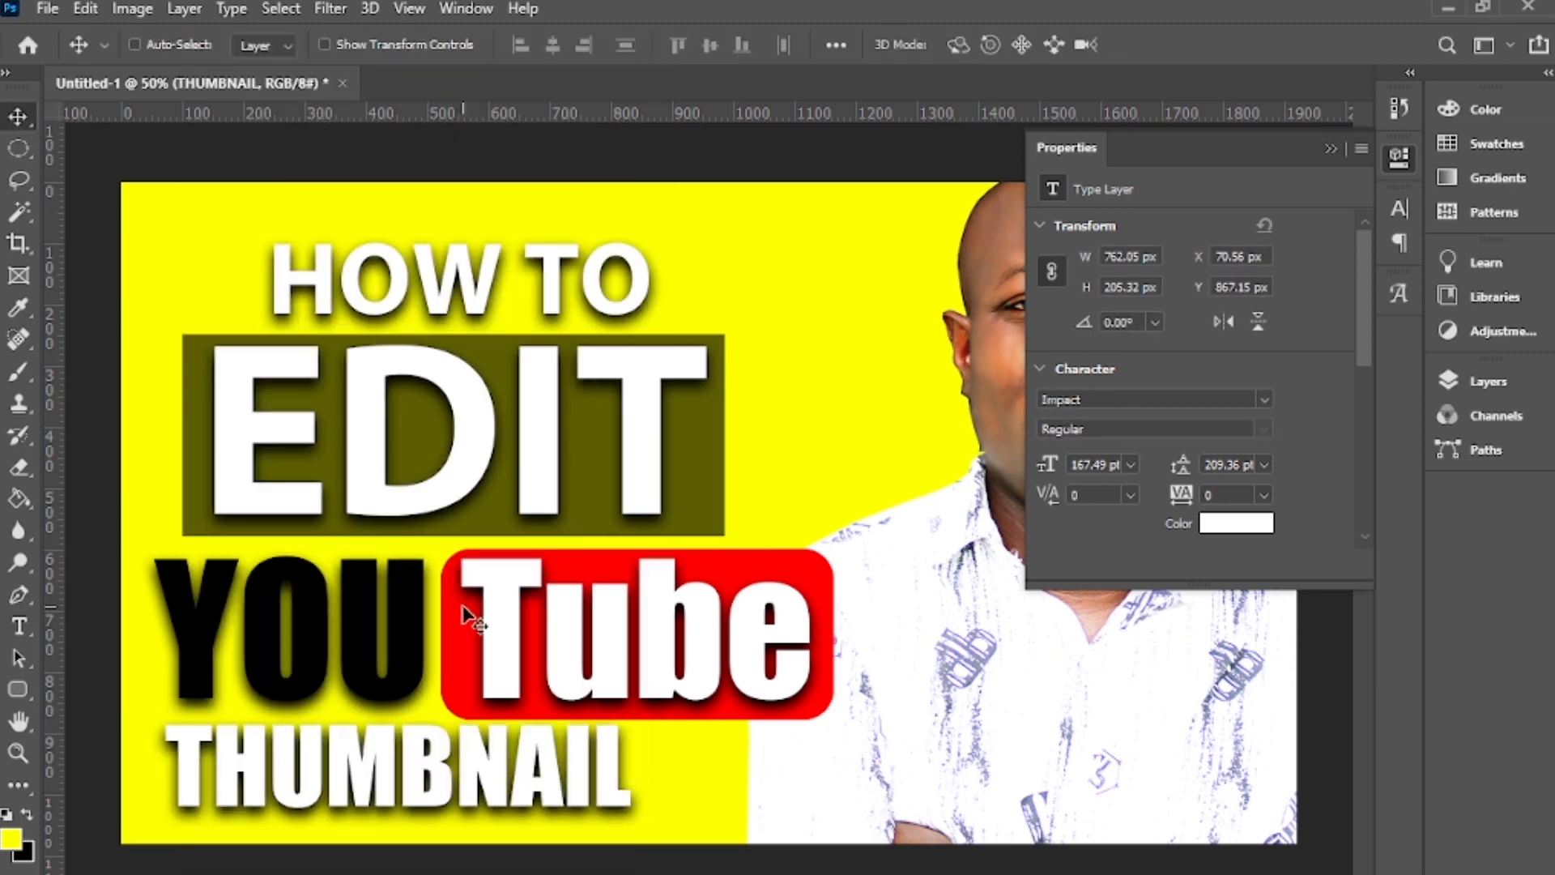
# Stretch the THUMBNAIL text to about 139% width and 118% height so it spans the YOU Tube line
pyautogui.hotkey('ctrl', 't')
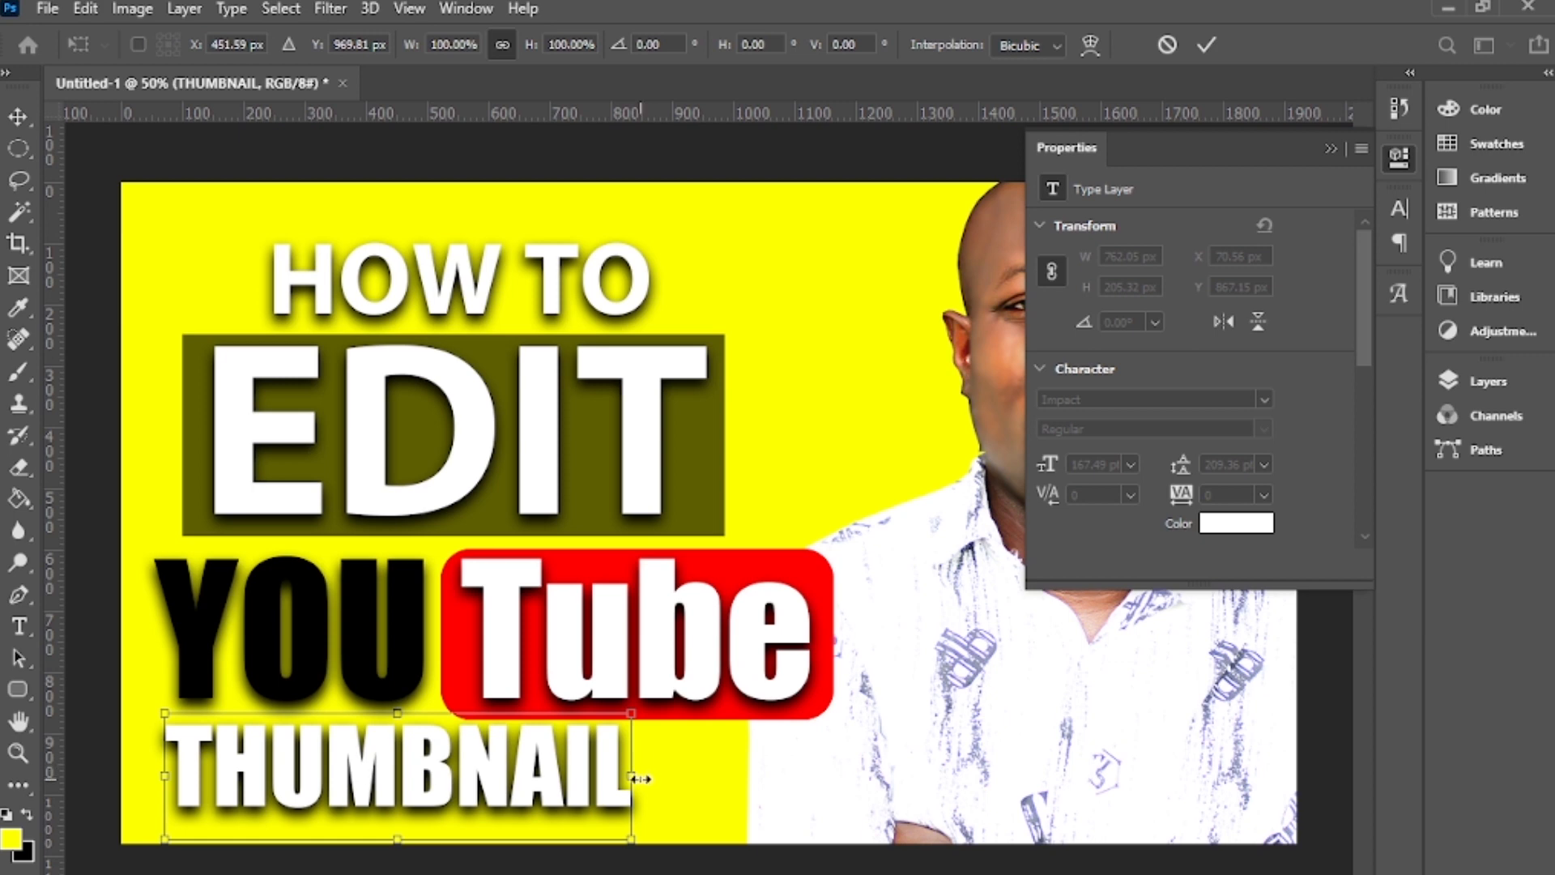
pyautogui.moveTo(640, 778); pyautogui.dragTo(830, 787)
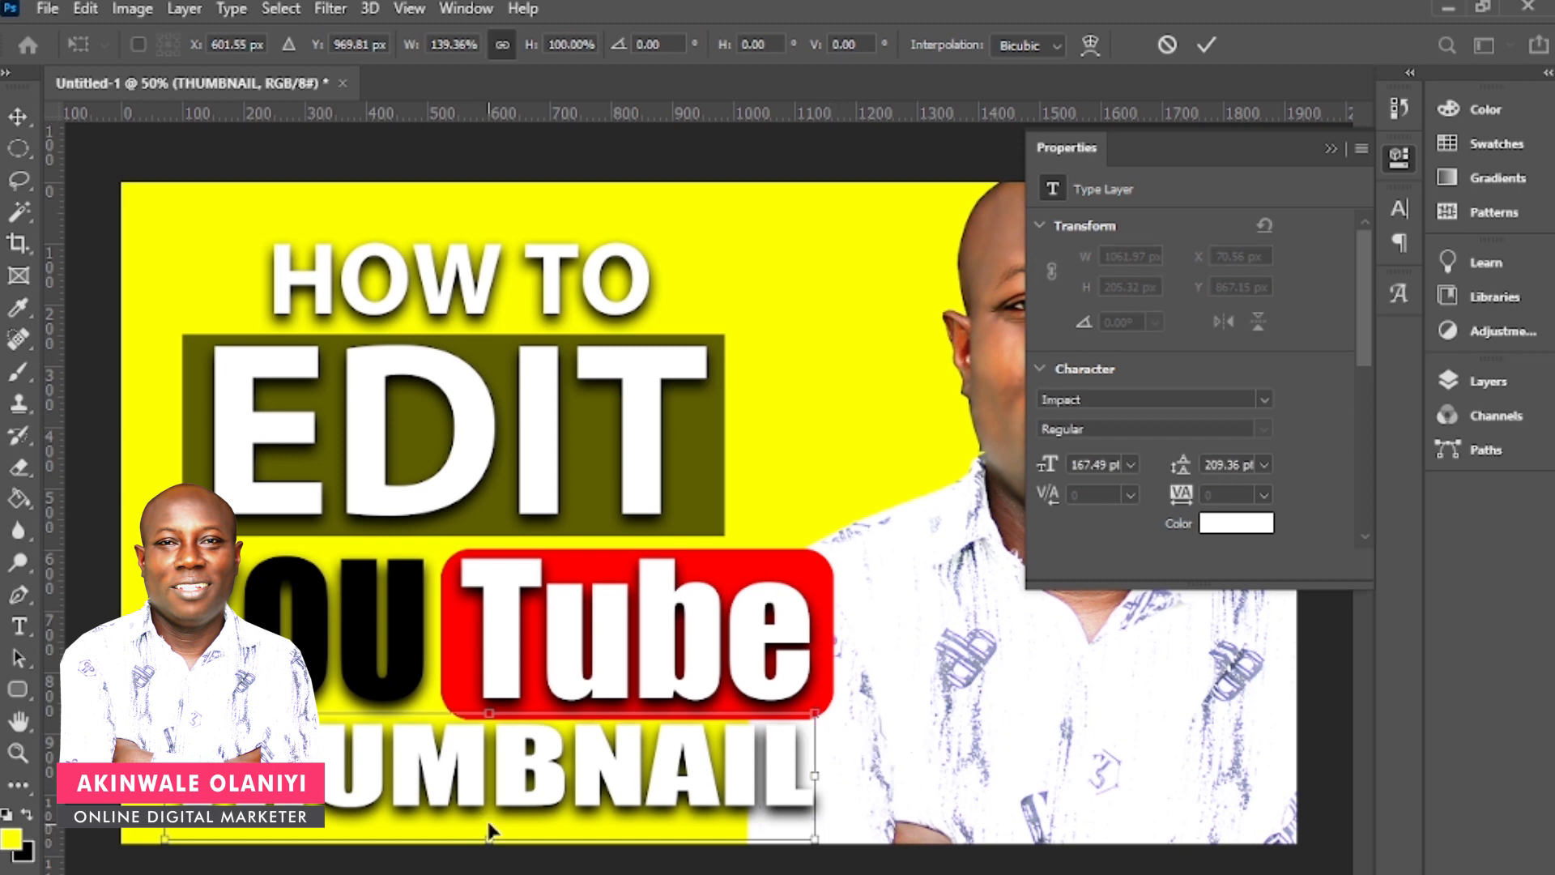
pyautogui.moveTo(491, 840); pyautogui.dragTo(498, 857)
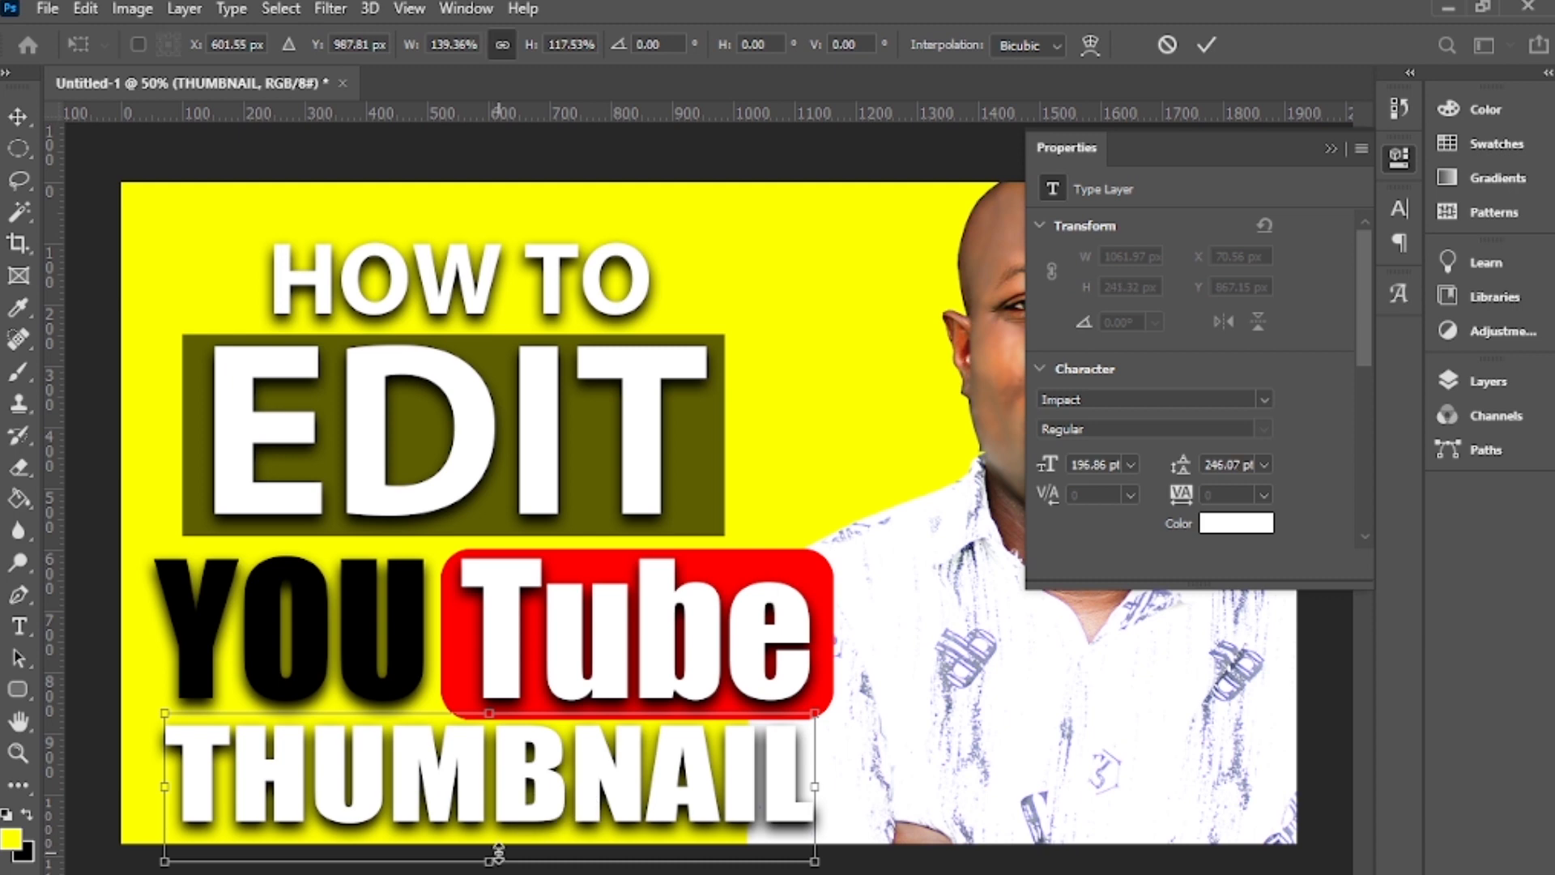
pyautogui.press('Return')
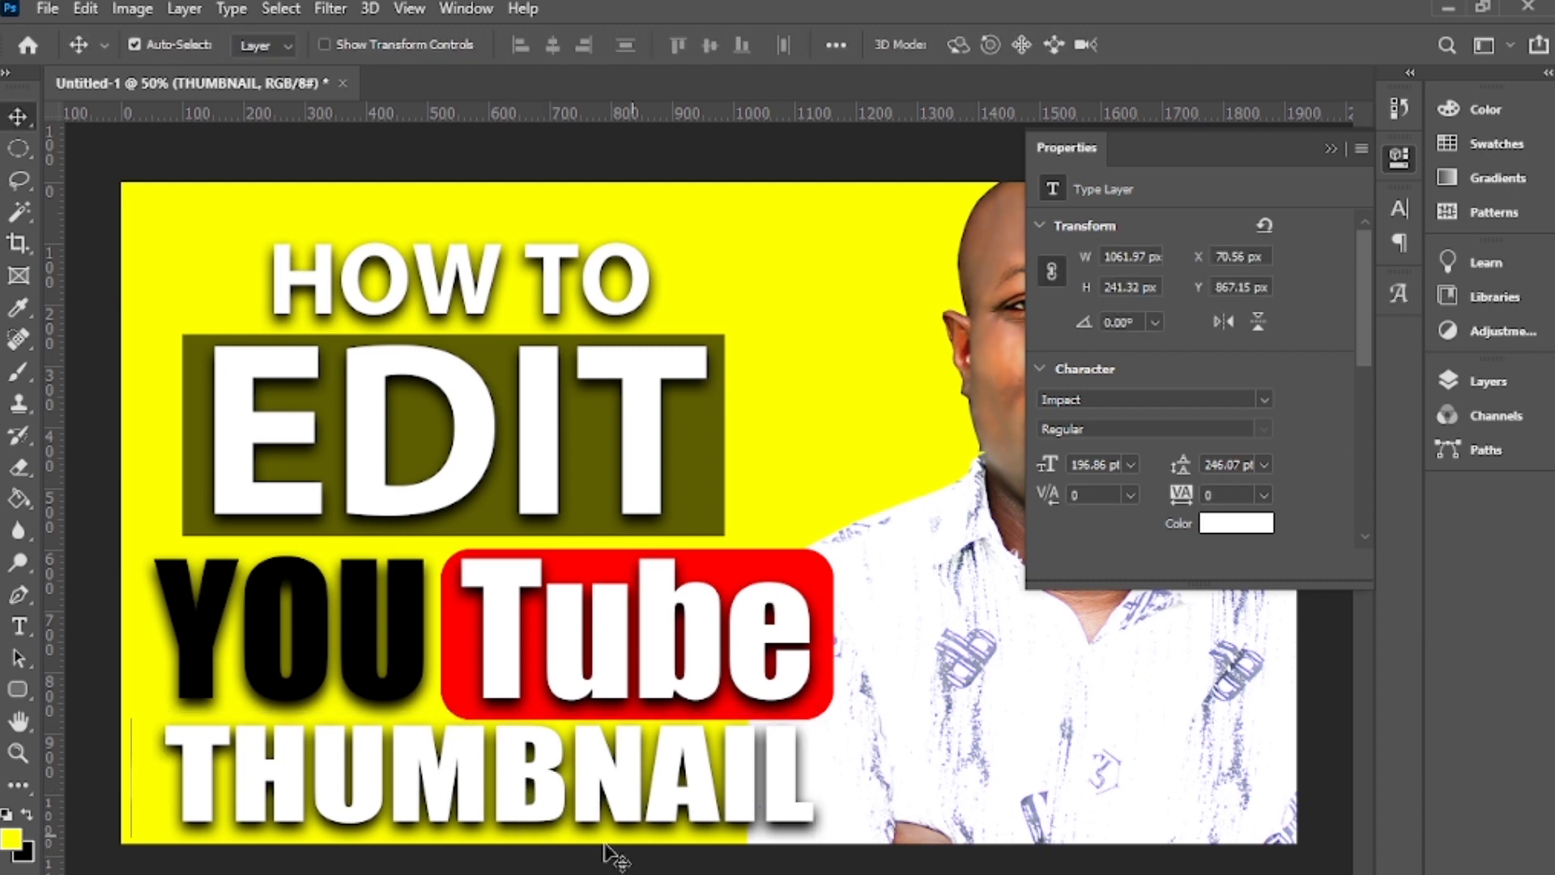
# Nudge the HOW TO text straight up to about Y 36 px
pyautogui.click(480, 293)
pyautogui.press('Up')
pyautogui.press('Up')
pyautogui.press('Up')
pyautogui.press('Up')
pyautogui.press('Up')
pyautogui.press('Up')
pyautogui.press('Up')
pyautogui.press('Up')
pyautogui.press('Up')
pyautogui.press('Up')
pyautogui.press('Up')
pyautogui.press('Up')
pyautogui.press('Up')
pyautogui.press('Up')
pyautogui.press('Up')
pyautogui.press('Up')
pyautogui.press('Up')
pyautogui.press('Up')
pyautogui.press('Up')
pyautogui.press('Up')
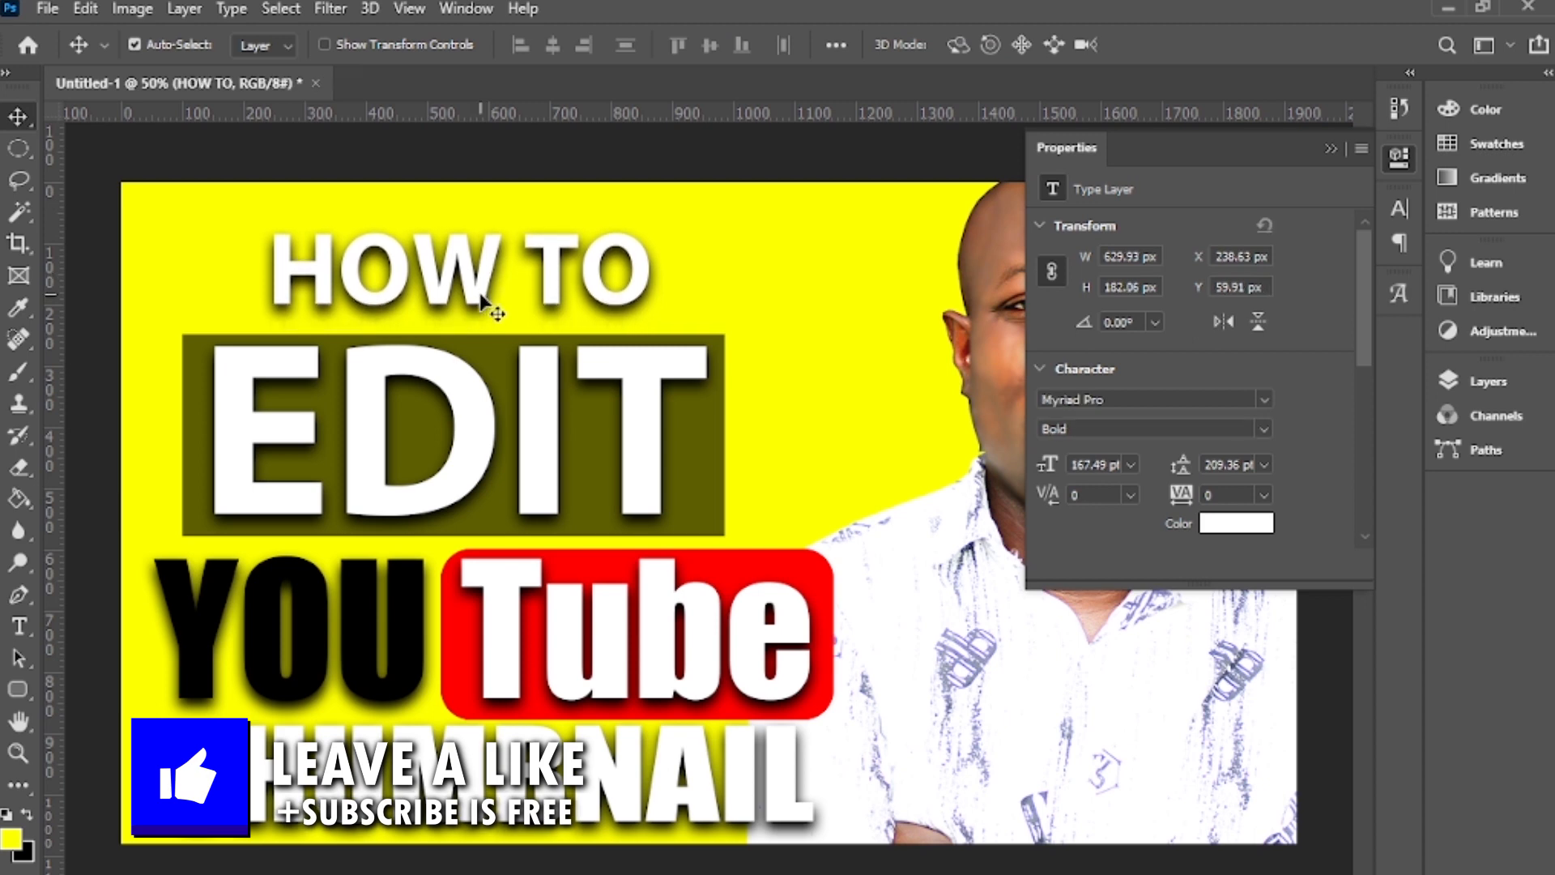
pyautogui.press('Up')
pyautogui.press('Up')
pyautogui.press('Up')
pyautogui.press('Up')
pyautogui.press('Up')
pyautogui.press('Up')
pyautogui.press('Up')
pyautogui.press('Up')
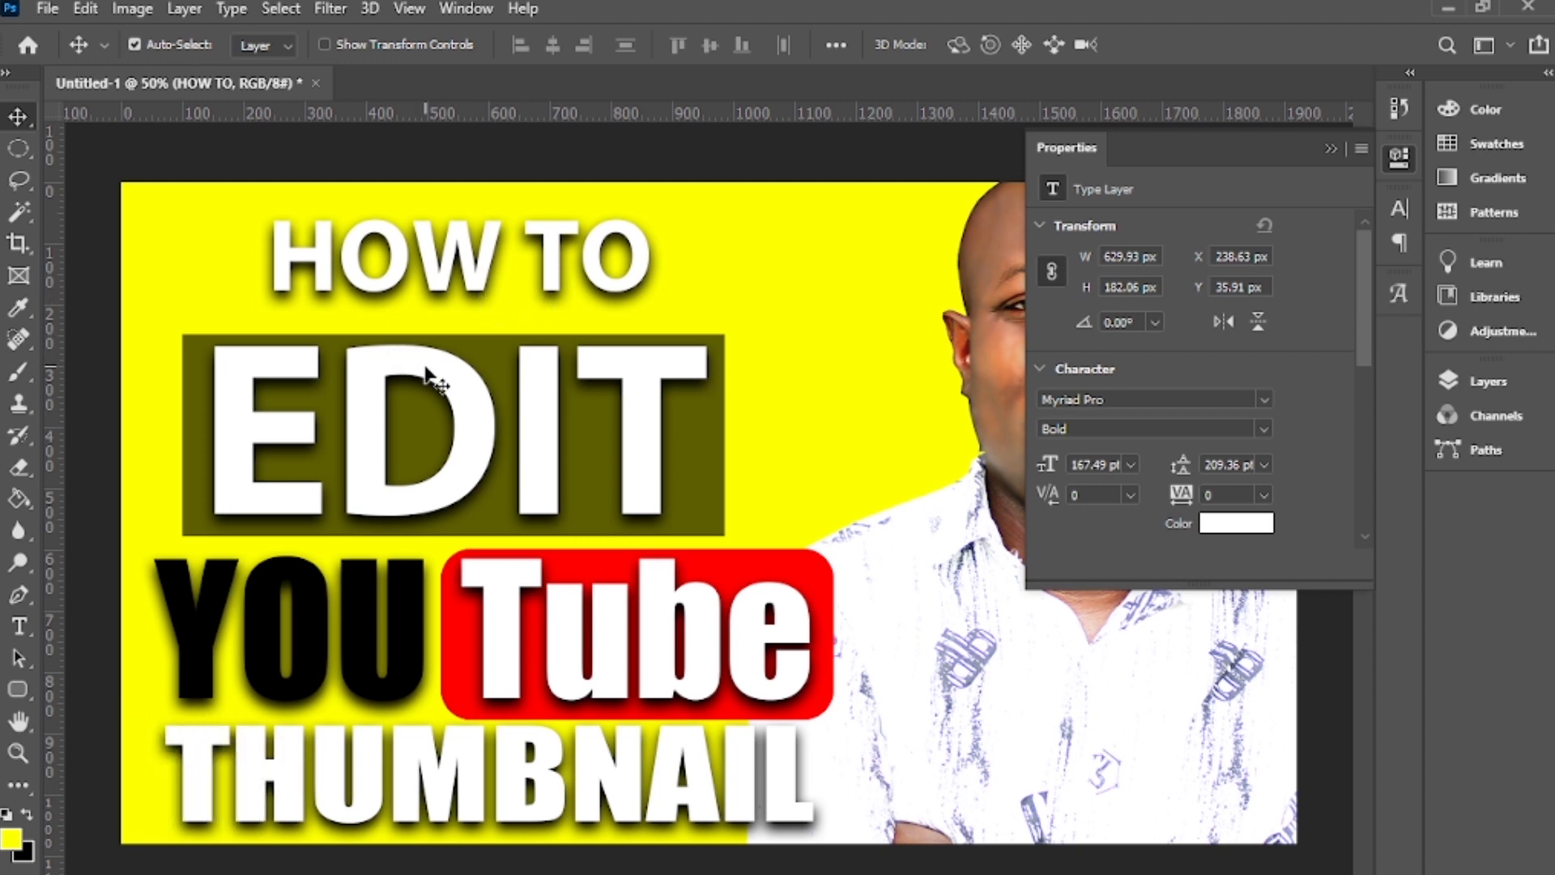
# Nudge the EDIT text and its olive rectangle up together, bringing the rectangle to Y 228 px
pyautogui.click(655, 403)
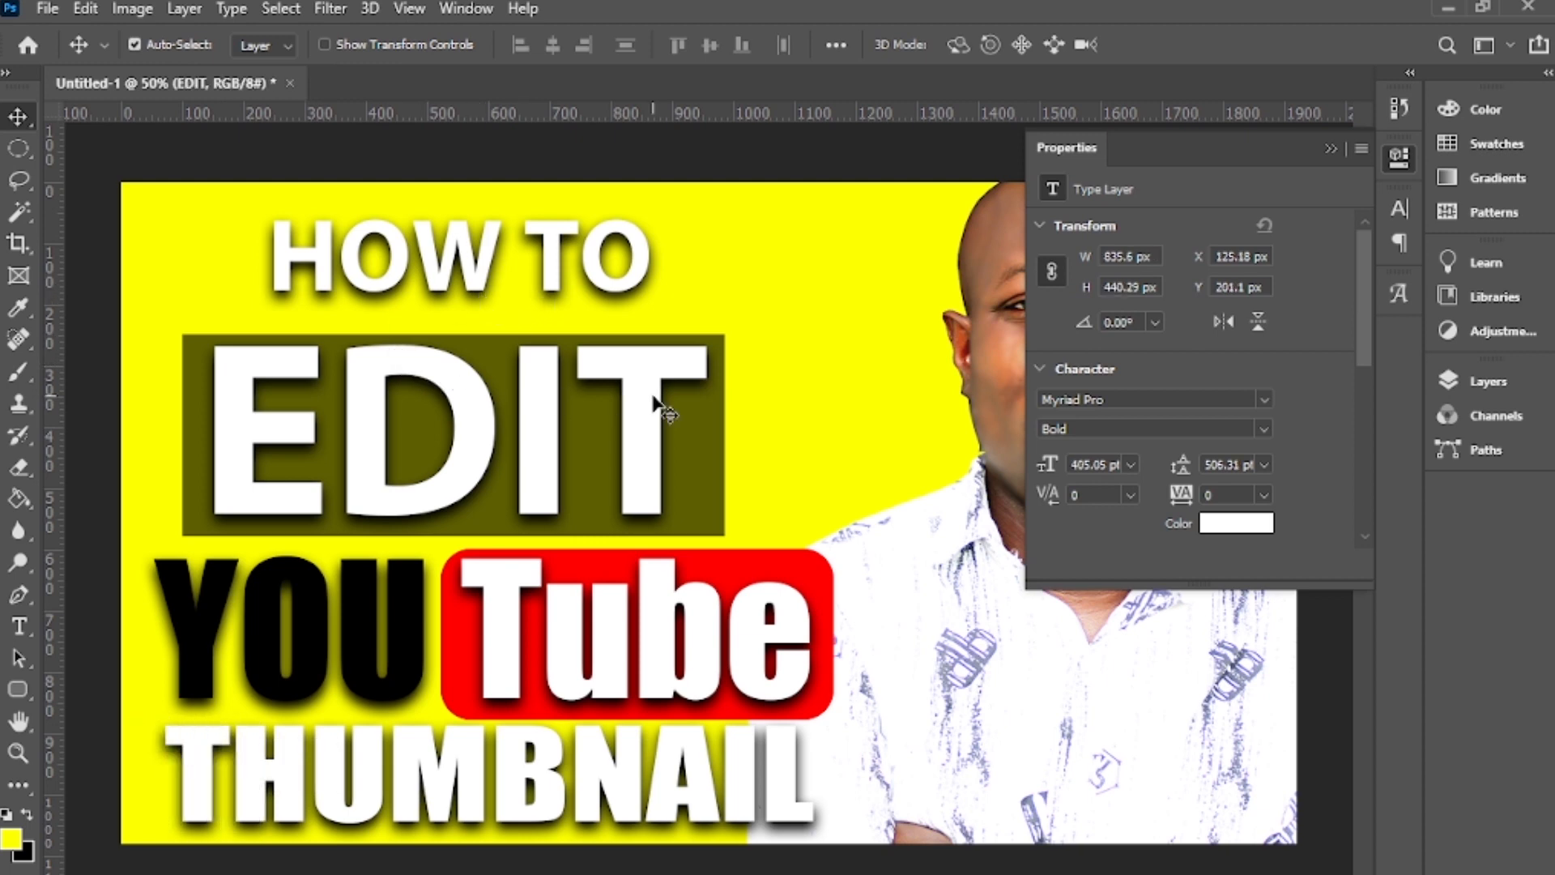
pyautogui.keyDown('shift'); pyautogui.click(707, 426); pyautogui.keyUp('shift')
pyautogui.press('Up')
pyautogui.press('Up')
pyautogui.press('Up')
pyautogui.press('Up')
pyautogui.press('Up')
pyautogui.press('Up')
pyautogui.press('Up')
pyautogui.press('Up')
pyautogui.press('Up')
pyautogui.press('Up')
pyautogui.press('Up')
pyautogui.press('Up')
pyautogui.press('Up')
pyautogui.press('Up')
pyautogui.press('Up')
pyautogui.press('Up')
pyautogui.press('Up')
pyautogui.press('Up')
pyautogui.press('Up')
pyautogui.press('Up')
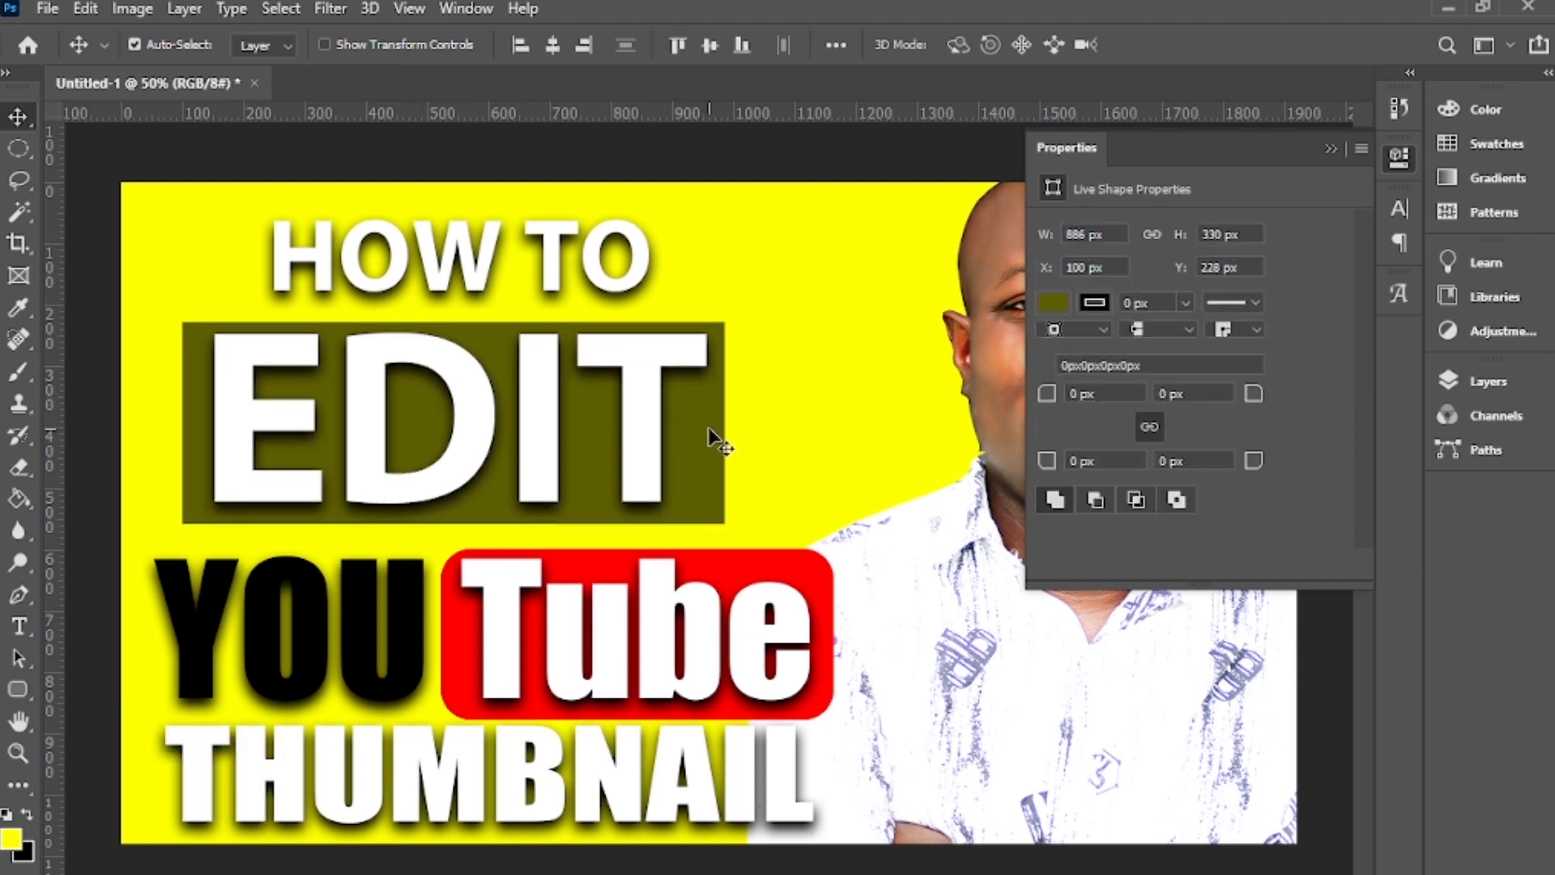
# Nudge the EDIT text and its olive rectangle further up together, bringing the rectangle to Y 214 px
pyautogui.press('Up')
pyautogui.press('Up')
pyautogui.press('Up')
pyautogui.press('Up')
pyautogui.press('Up')
pyautogui.press('Up')
pyautogui.press('Up')
pyautogui.press('Up')
pyautogui.press('Up')
pyautogui.press('Up')
pyautogui.press('Up')
pyautogui.press('Up')
pyautogui.press('Up')
pyautogui.press('Up')
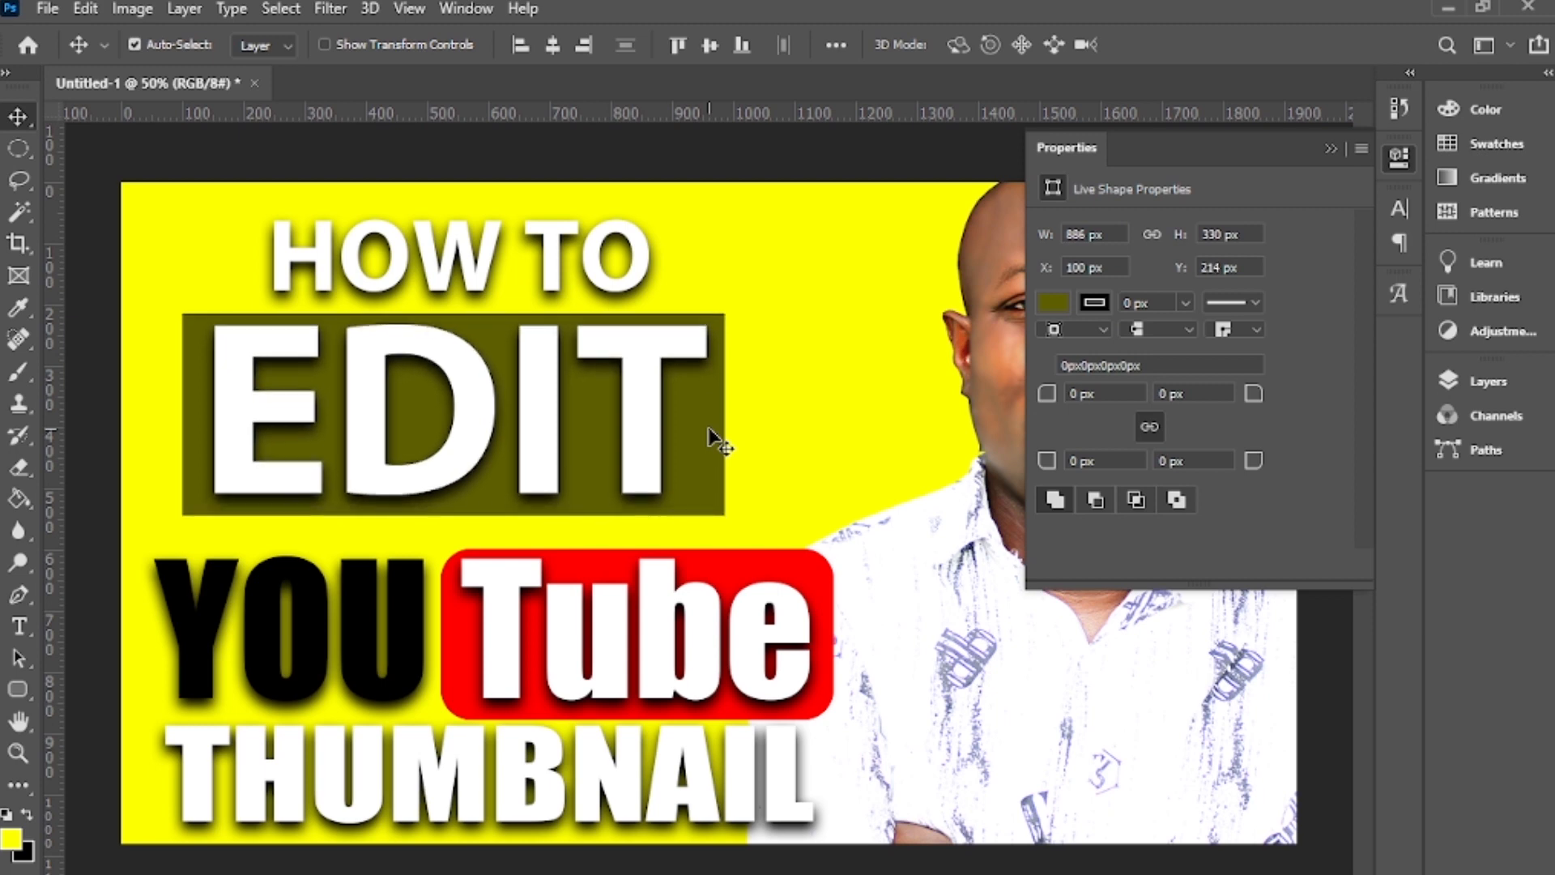
# Nudge the YOU Tube text straight up to about Y 543 px and move the red rounded rectangle up behind Tube
pyautogui.click(556, 635)
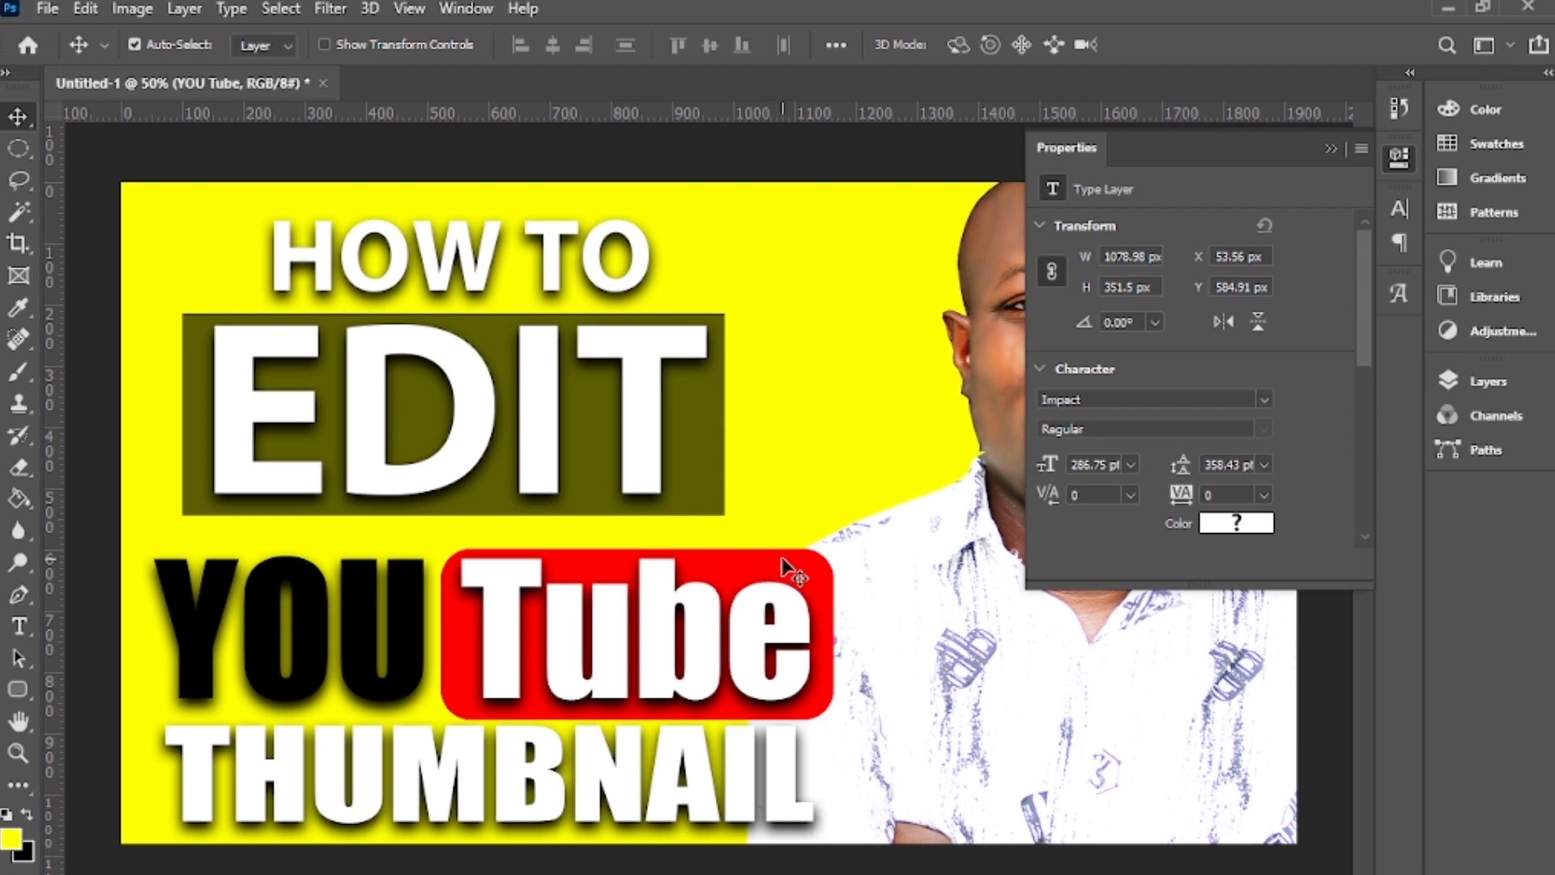
pyautogui.press('Up')
pyautogui.press('Up')
pyautogui.press('Up')
pyautogui.press('Up')
pyautogui.press('Up')
pyautogui.press('Up')
pyautogui.press('Up')
pyautogui.press('Up')
pyautogui.press('Up')
pyautogui.press('Up')
pyautogui.press('Up')
pyautogui.press('Up')
pyautogui.press('Up')
pyautogui.press('Up')
pyautogui.press('Up')
pyautogui.press('Up')
pyautogui.press('Up')
pyautogui.press('Up')
pyautogui.press('Up')
pyautogui.press('Up')
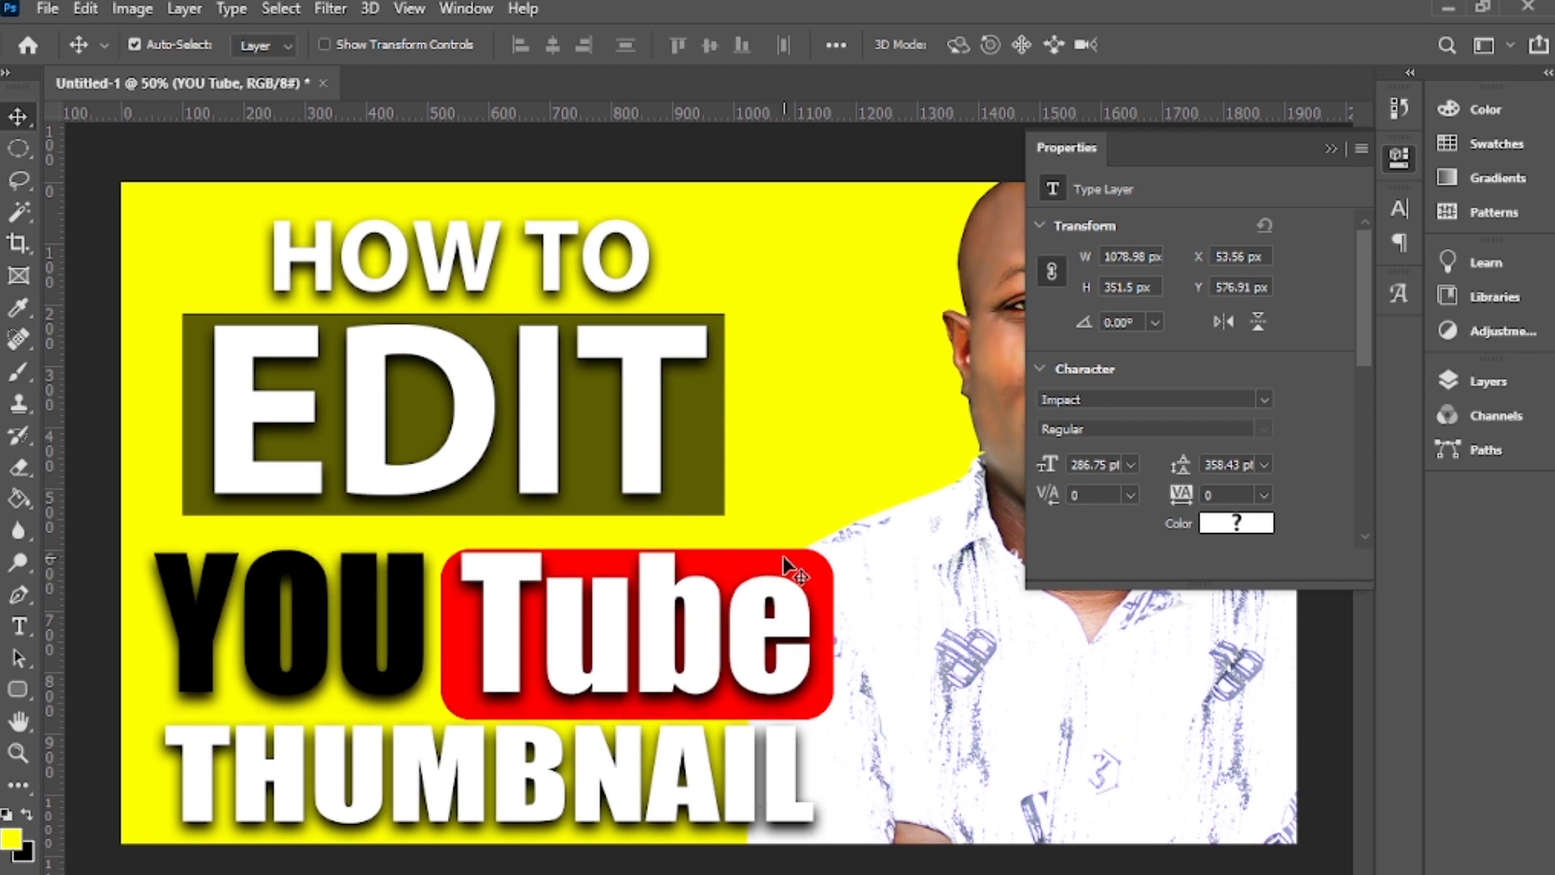
pyautogui.press('Up')
pyautogui.press('Up')
pyautogui.press('Up')
pyautogui.press('Up')
pyautogui.press('Up')
pyautogui.press('Up')
pyautogui.press('Up')
pyautogui.press('Up')
pyautogui.press('Up')
pyautogui.press('Up')
pyautogui.press('Up')
pyautogui.press('Up')
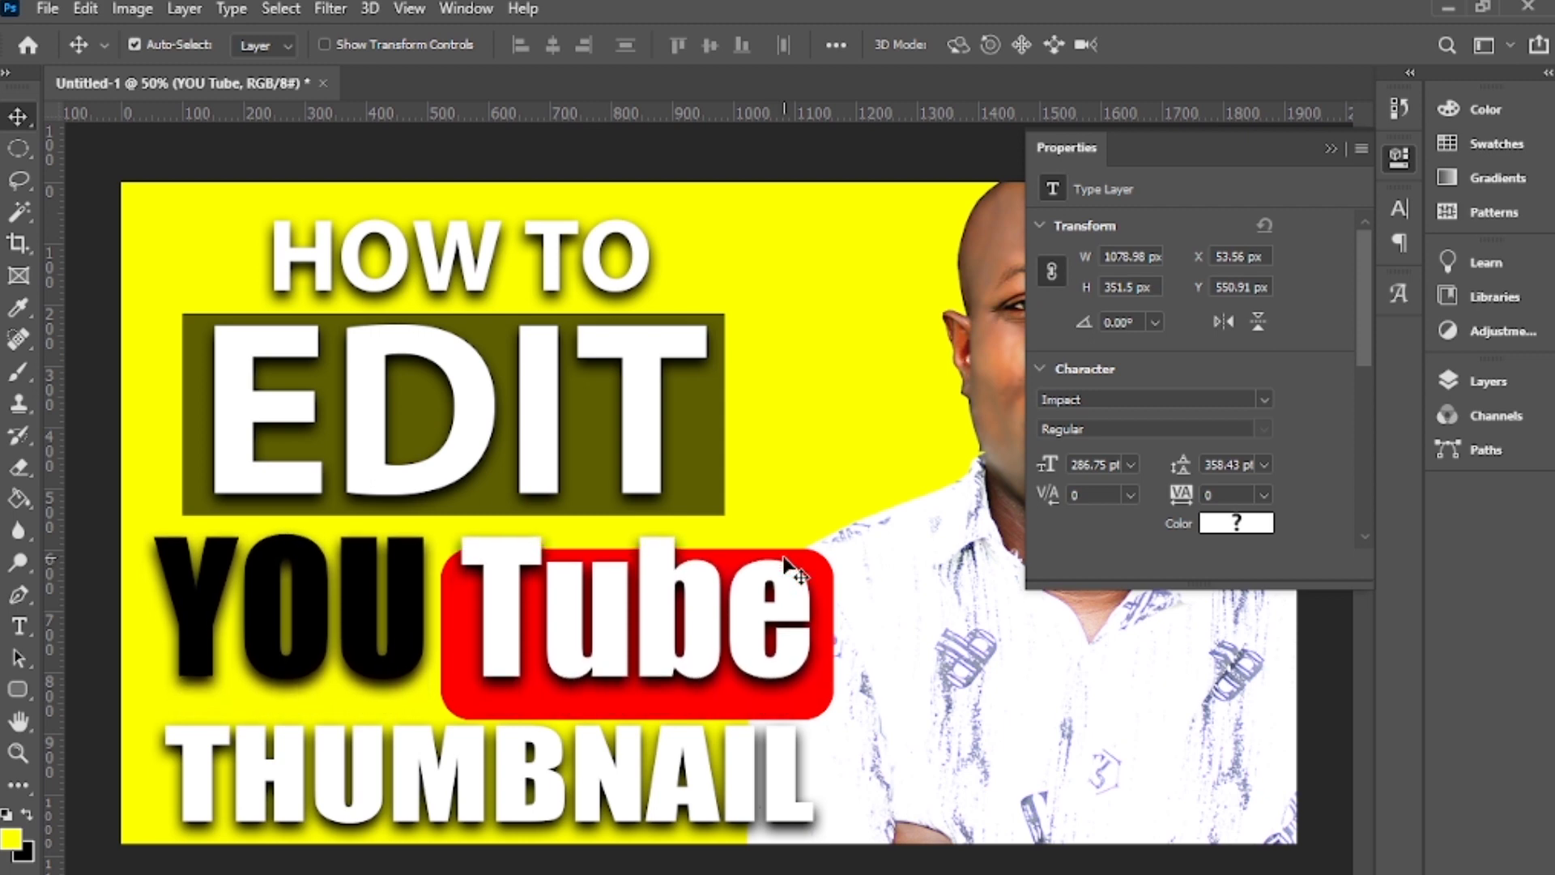
pyautogui.press('Up')
pyautogui.press('Up')
pyautogui.press('Up')
pyautogui.press('Up')
pyautogui.press('Up')
pyautogui.press('Up')
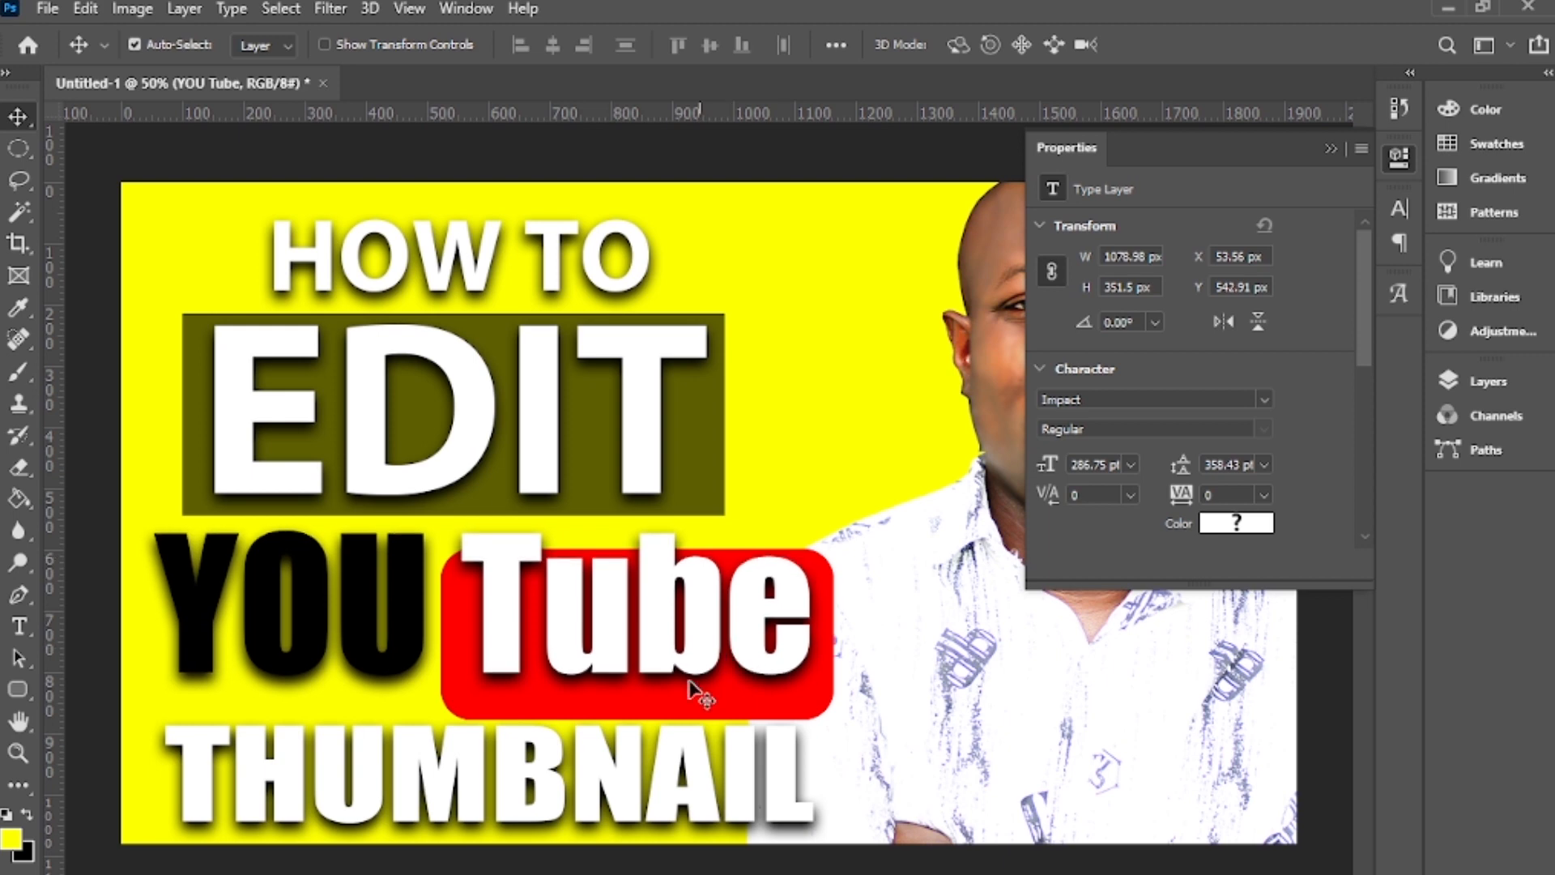
pyautogui.moveTo(678, 706); pyautogui.dragTo(690, 686)
# Move the THUMBNAIL text up to about Y 823 px and stretch it vertically to about 257 px tall
pyautogui.moveTo(522, 798); pyautogui.dragTo(515, 769)
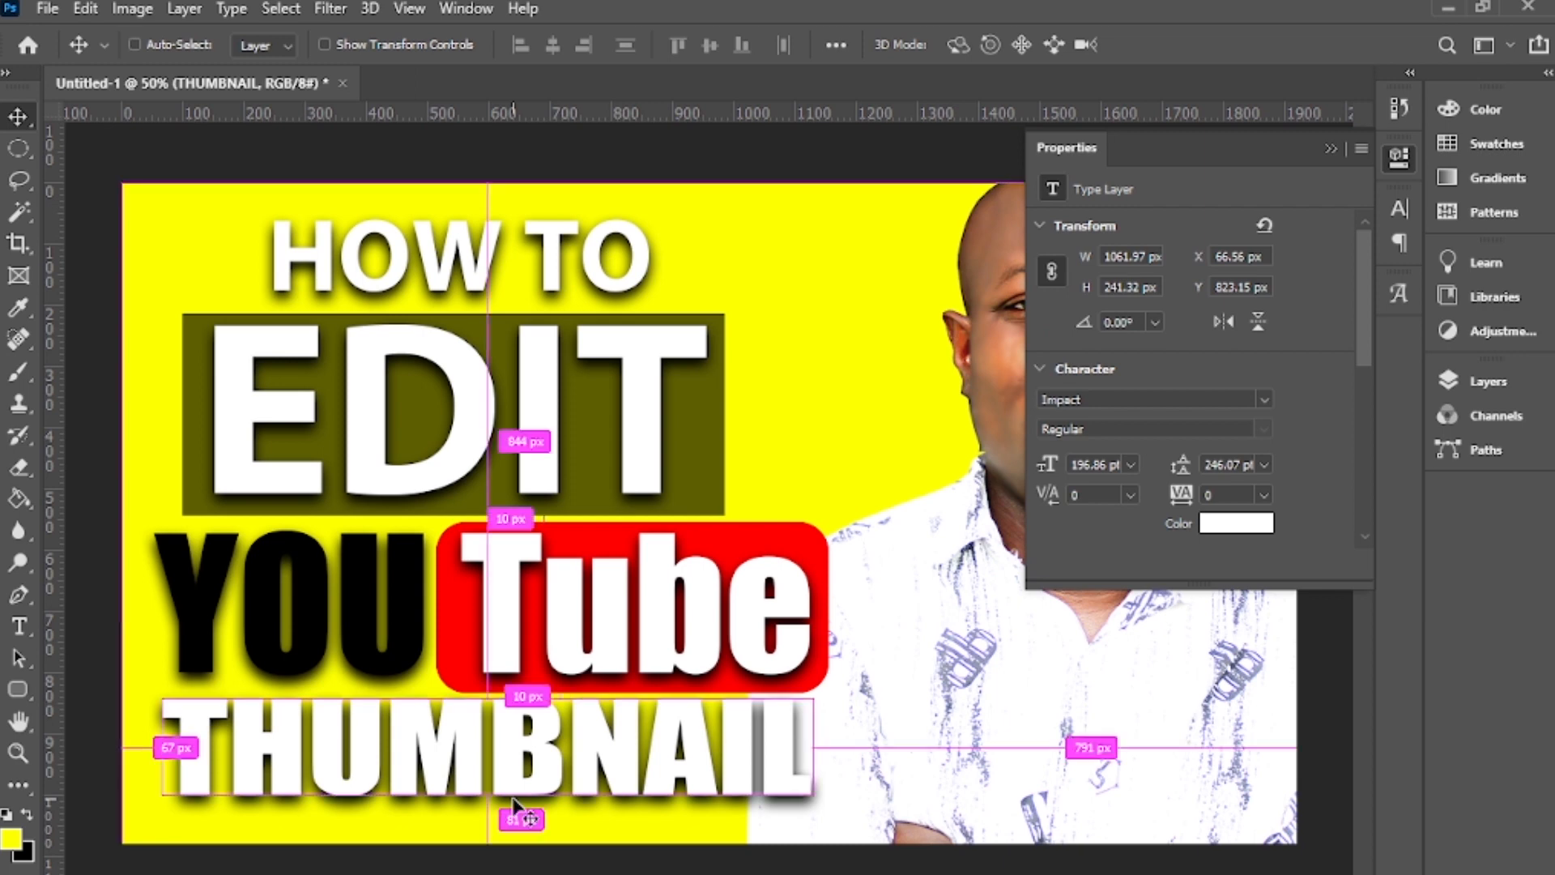
pyautogui.hotkey('ctrl', 't')
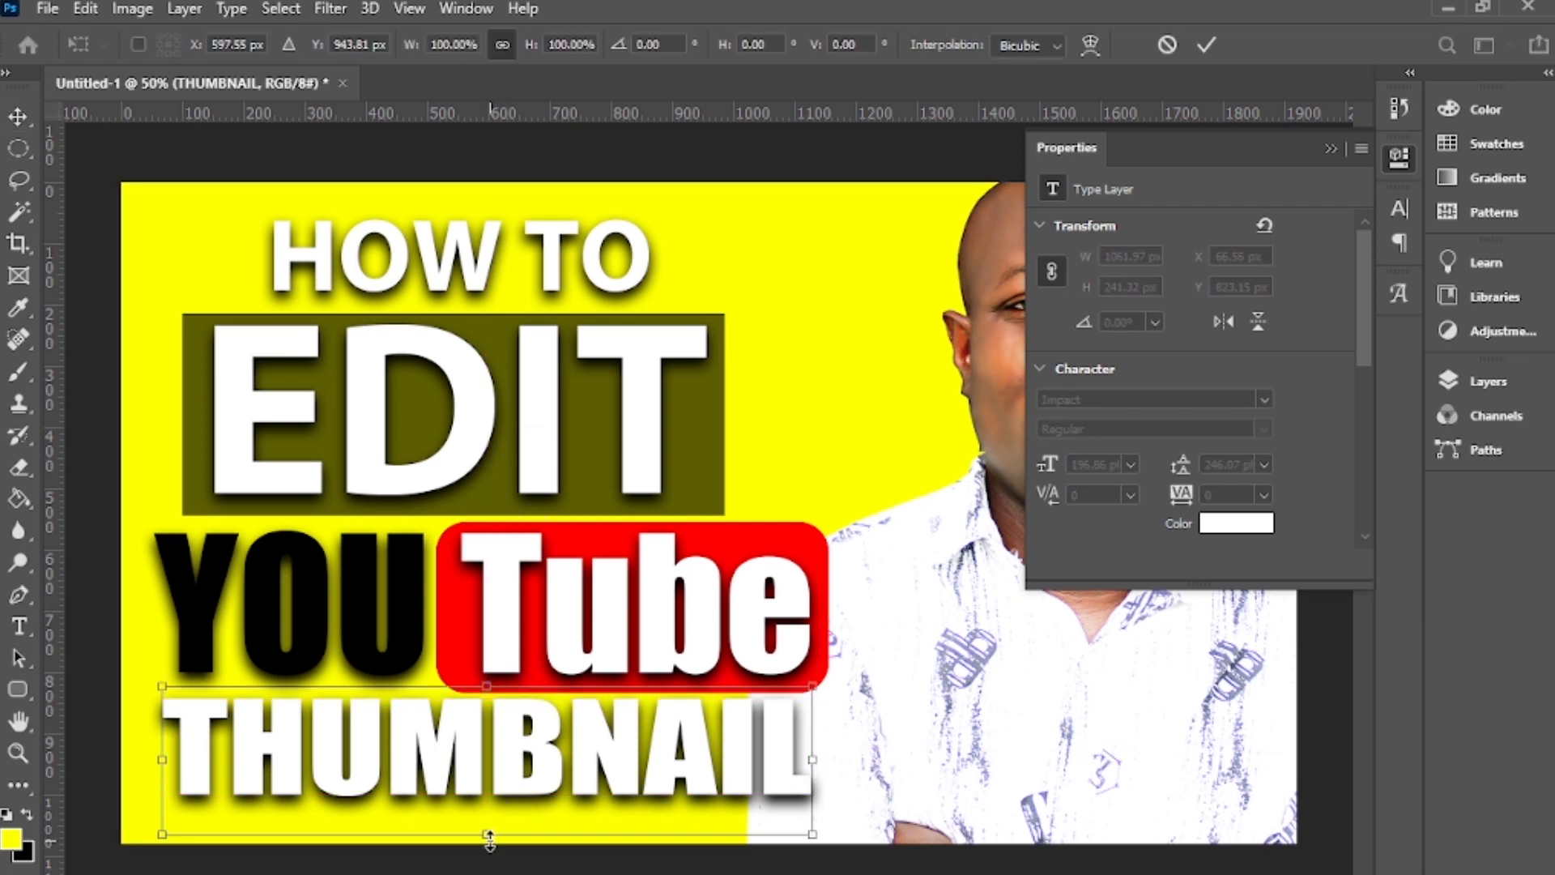
pyautogui.moveTo(486, 836); pyautogui.dragTo(486, 843)
pyautogui.hotkey('ctrl', 'z')
pyautogui.press('Return')
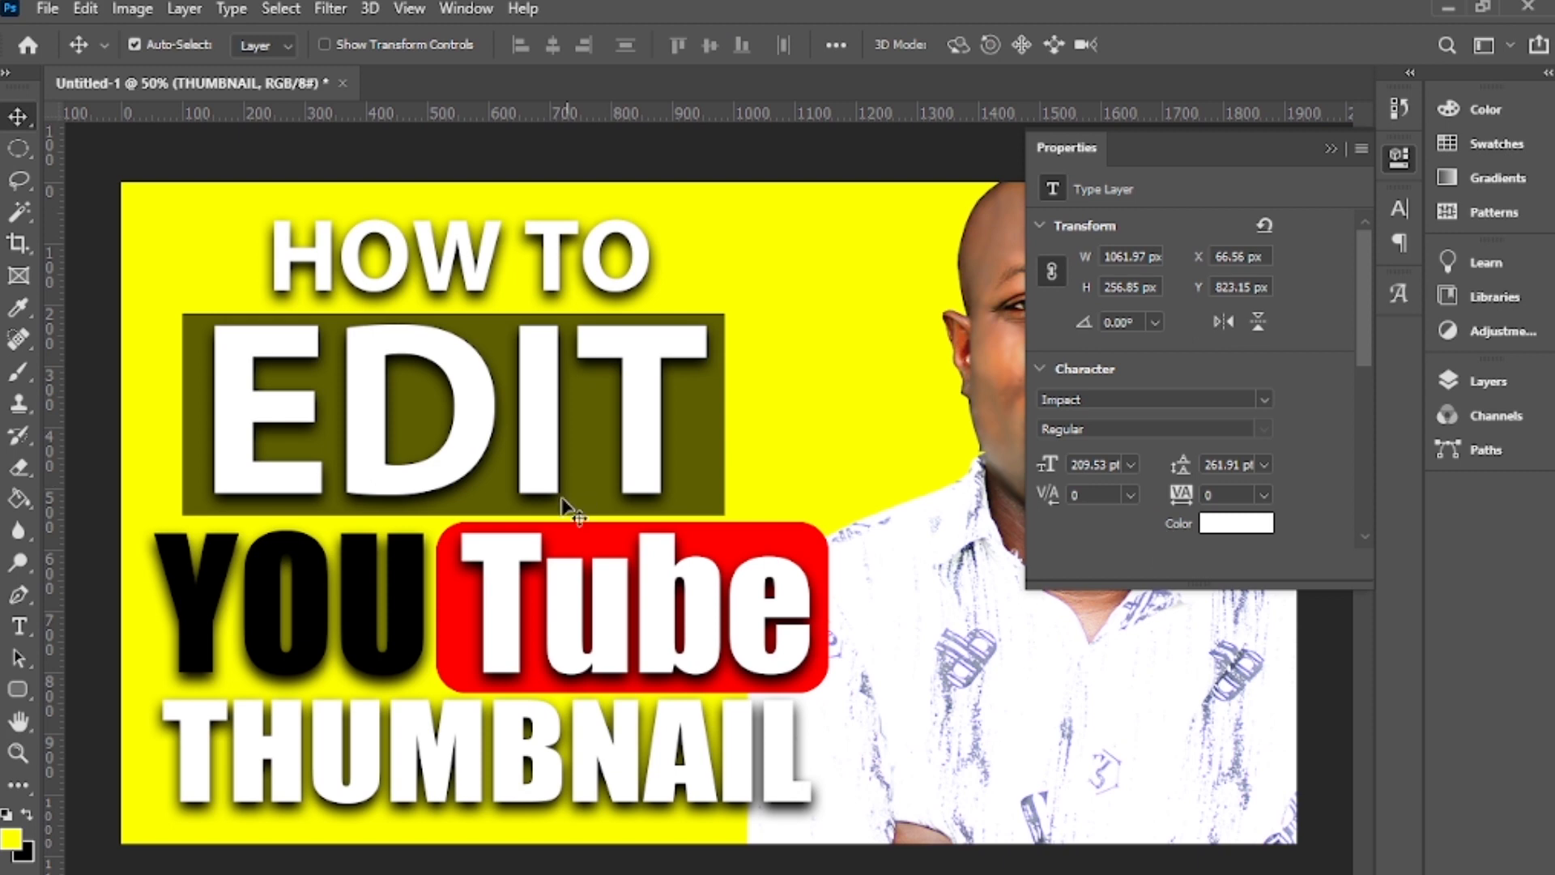
# Recolor the whole THUMBNAIL text bright red (#ff0404)
pyautogui.doubleClick(536, 756)
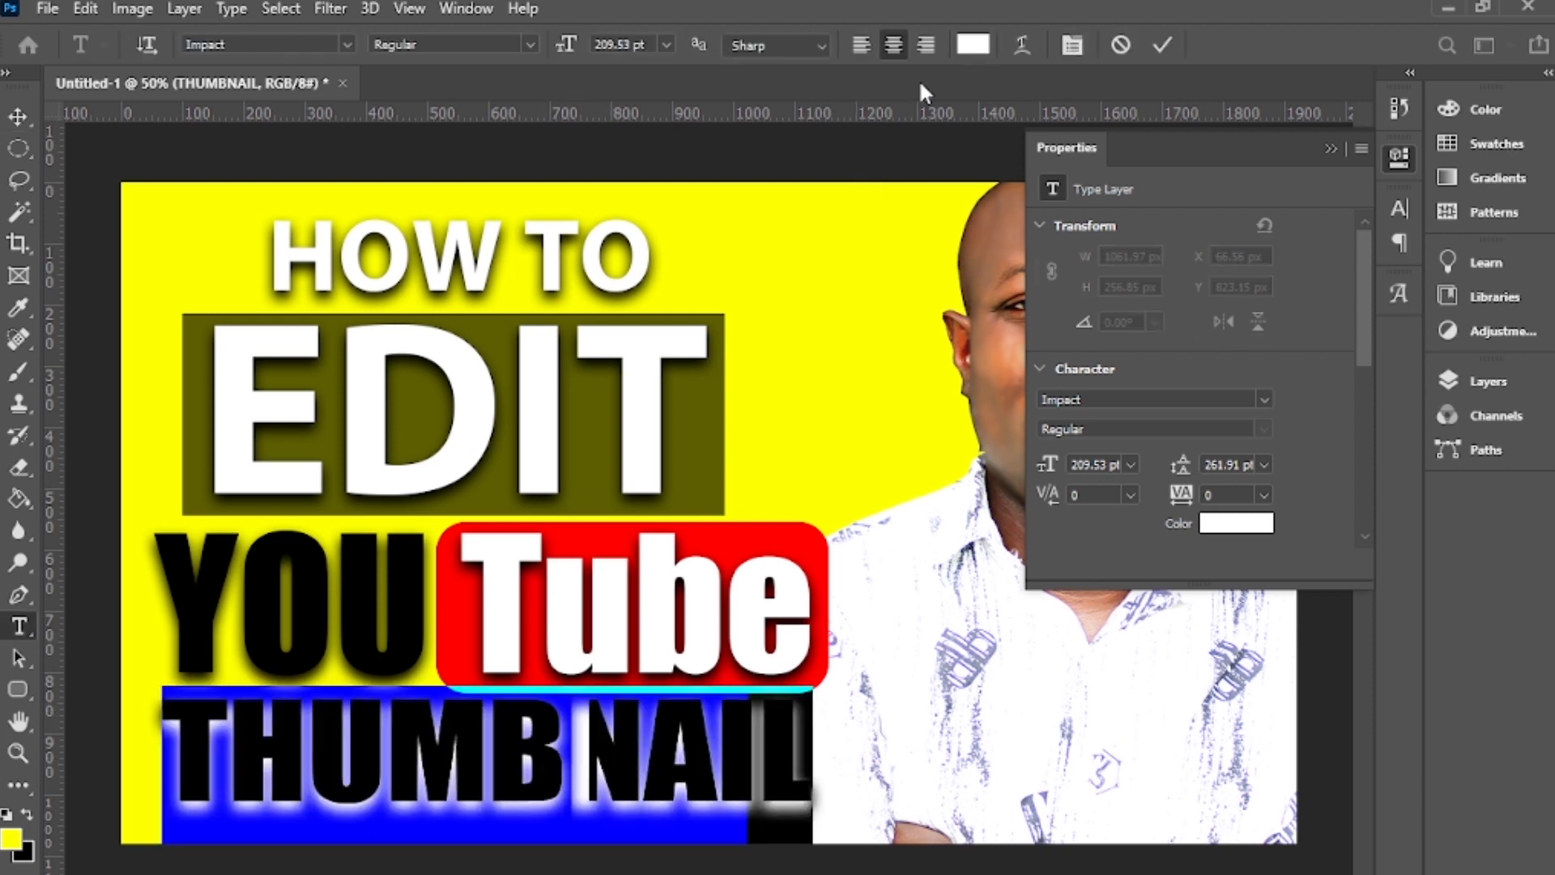
pyautogui.click(973, 46)
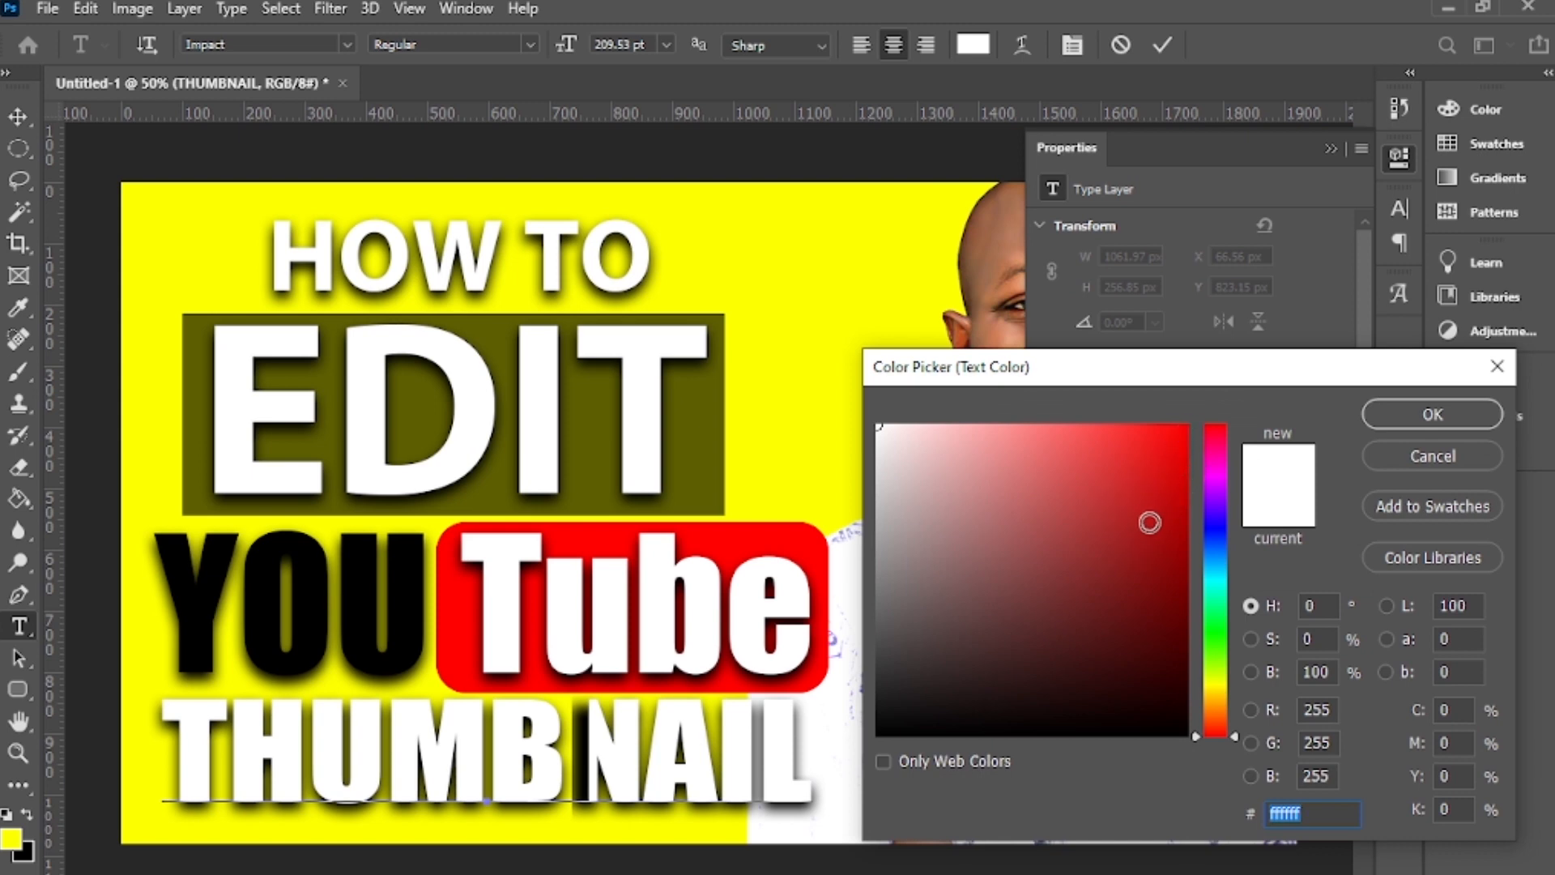
pyautogui.click(1172, 471)
pyautogui.click(1433, 414)
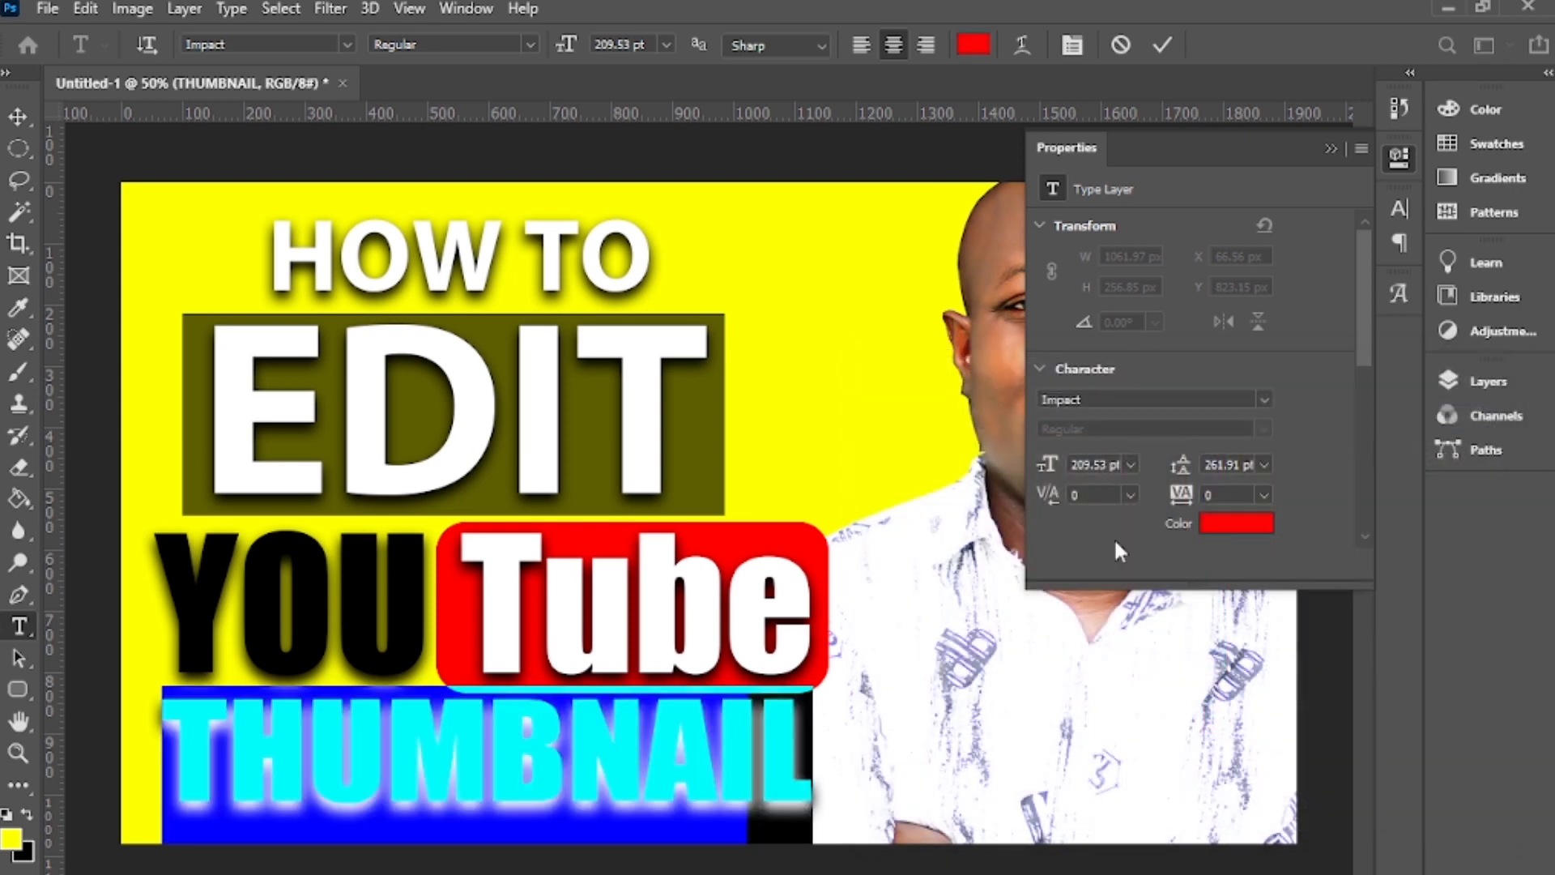
pyautogui.click(615, 698)
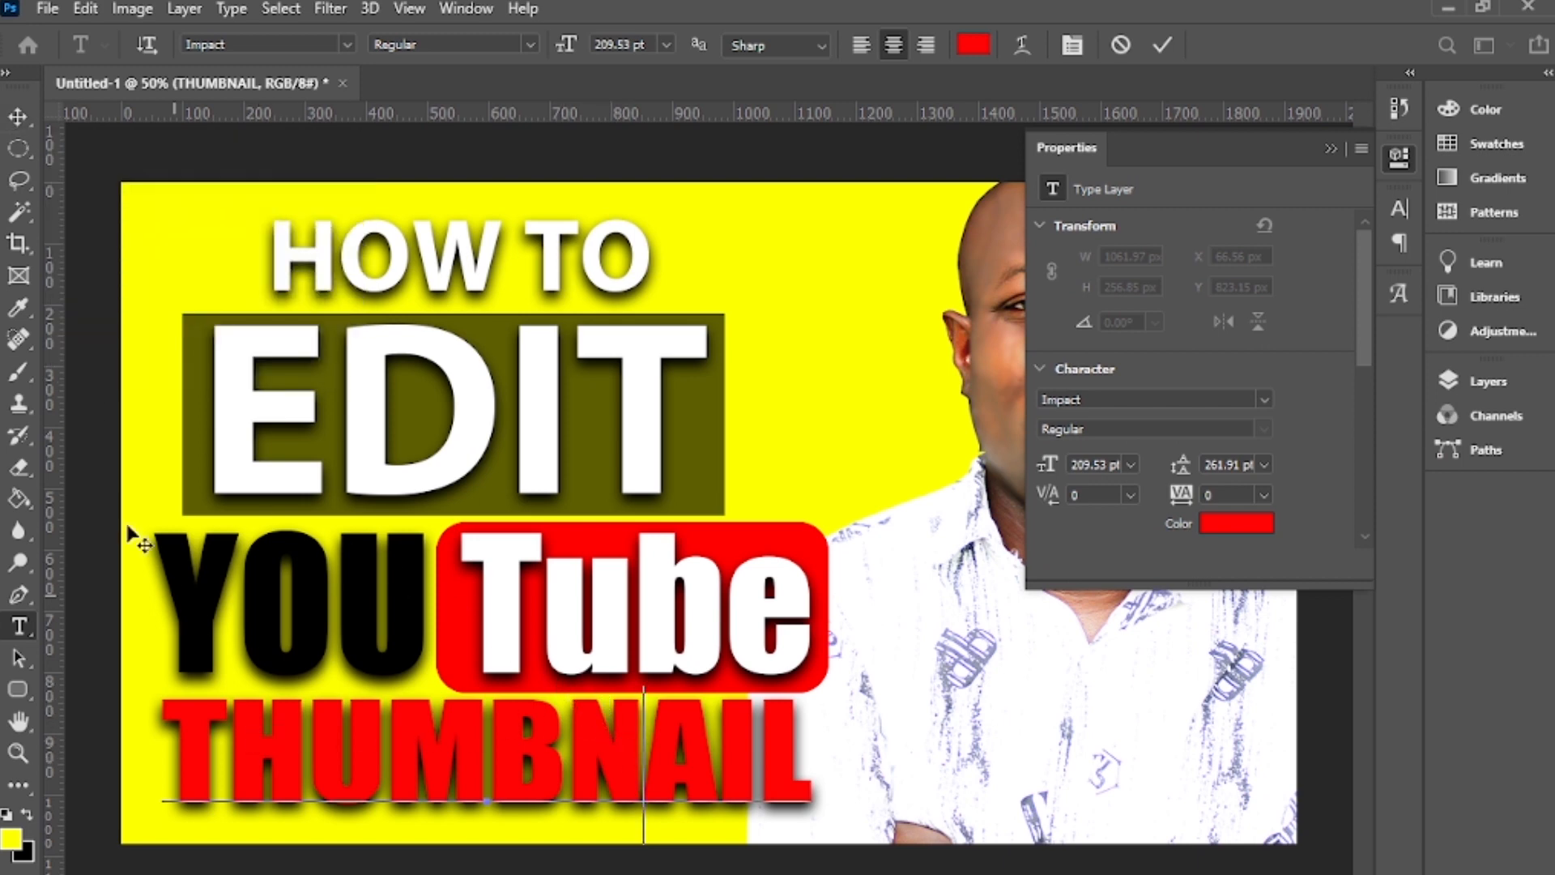
pyautogui.click(18, 116)
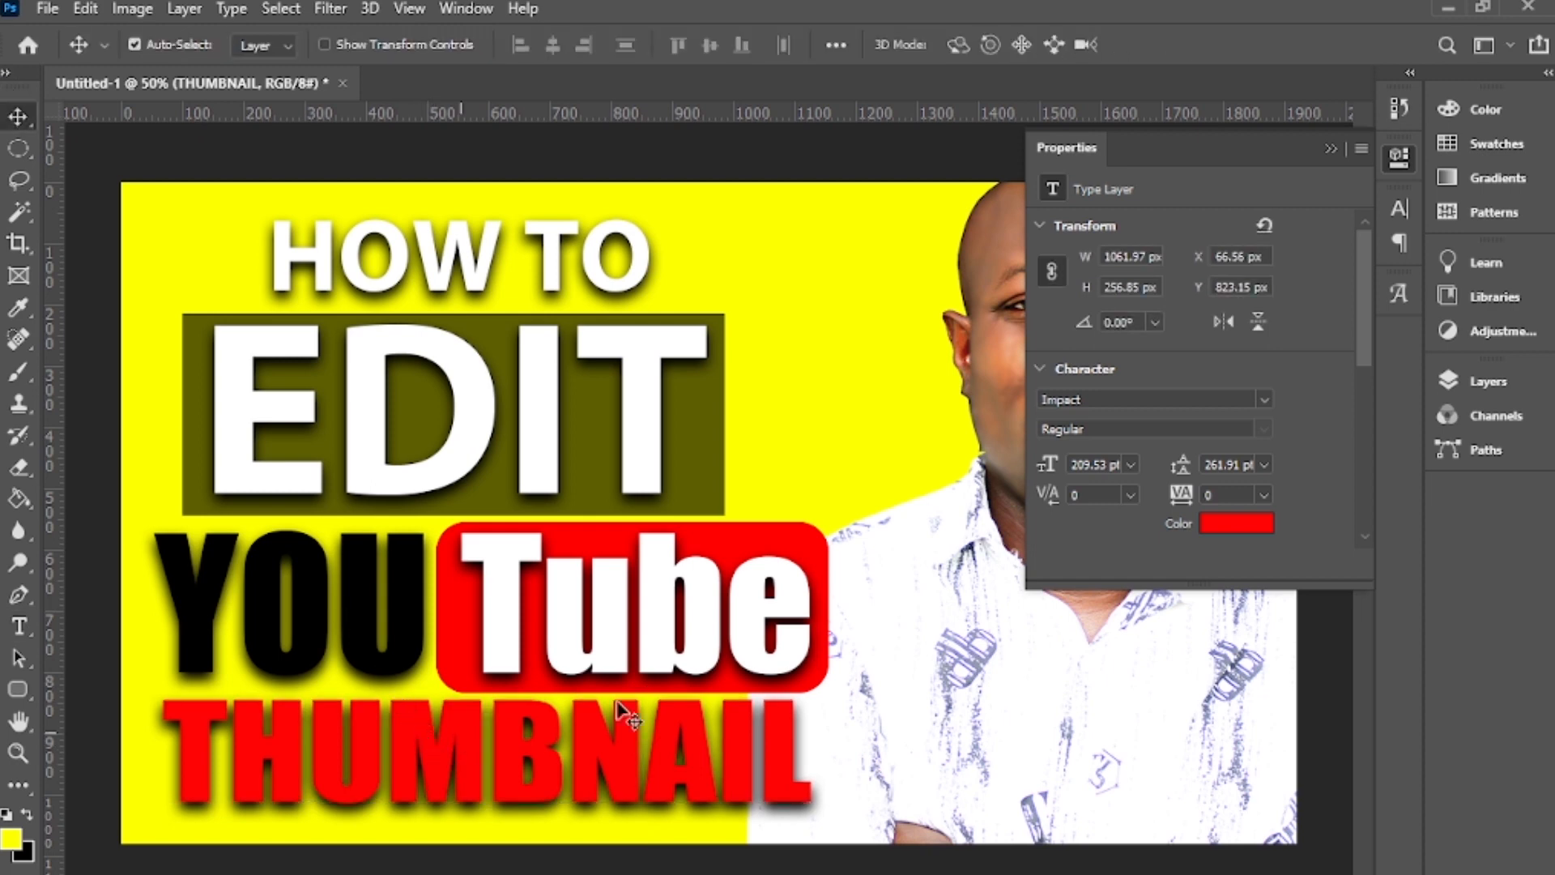
# Turn off the visibility of the THUMBNAIL layer's effects to remove its drop shadow
pyautogui.click(1490, 381)
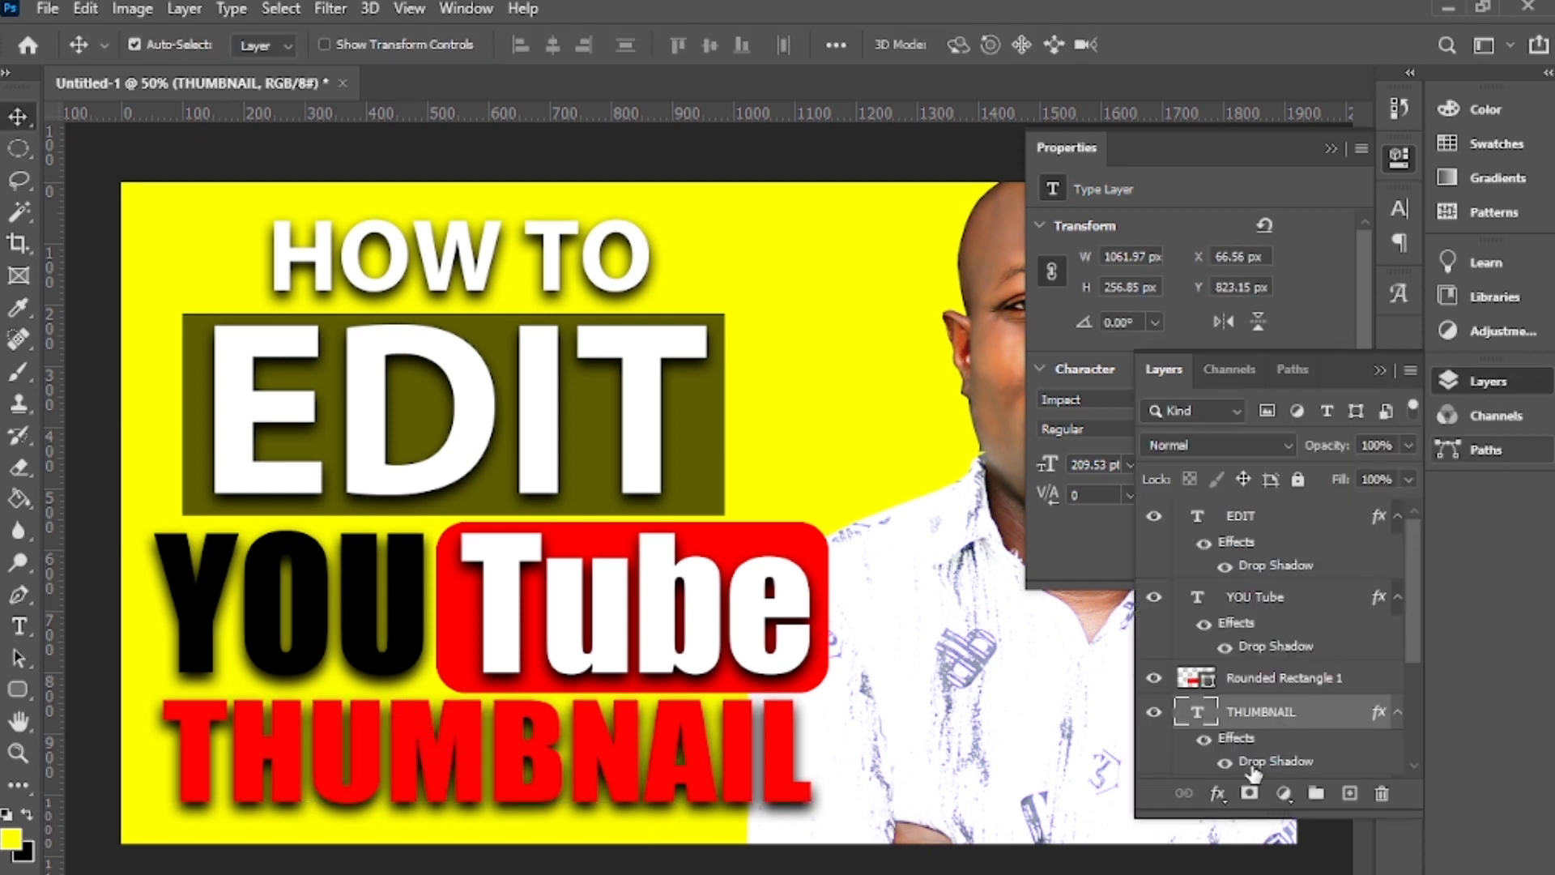
pyautogui.scroll(-3, 1268, 747)
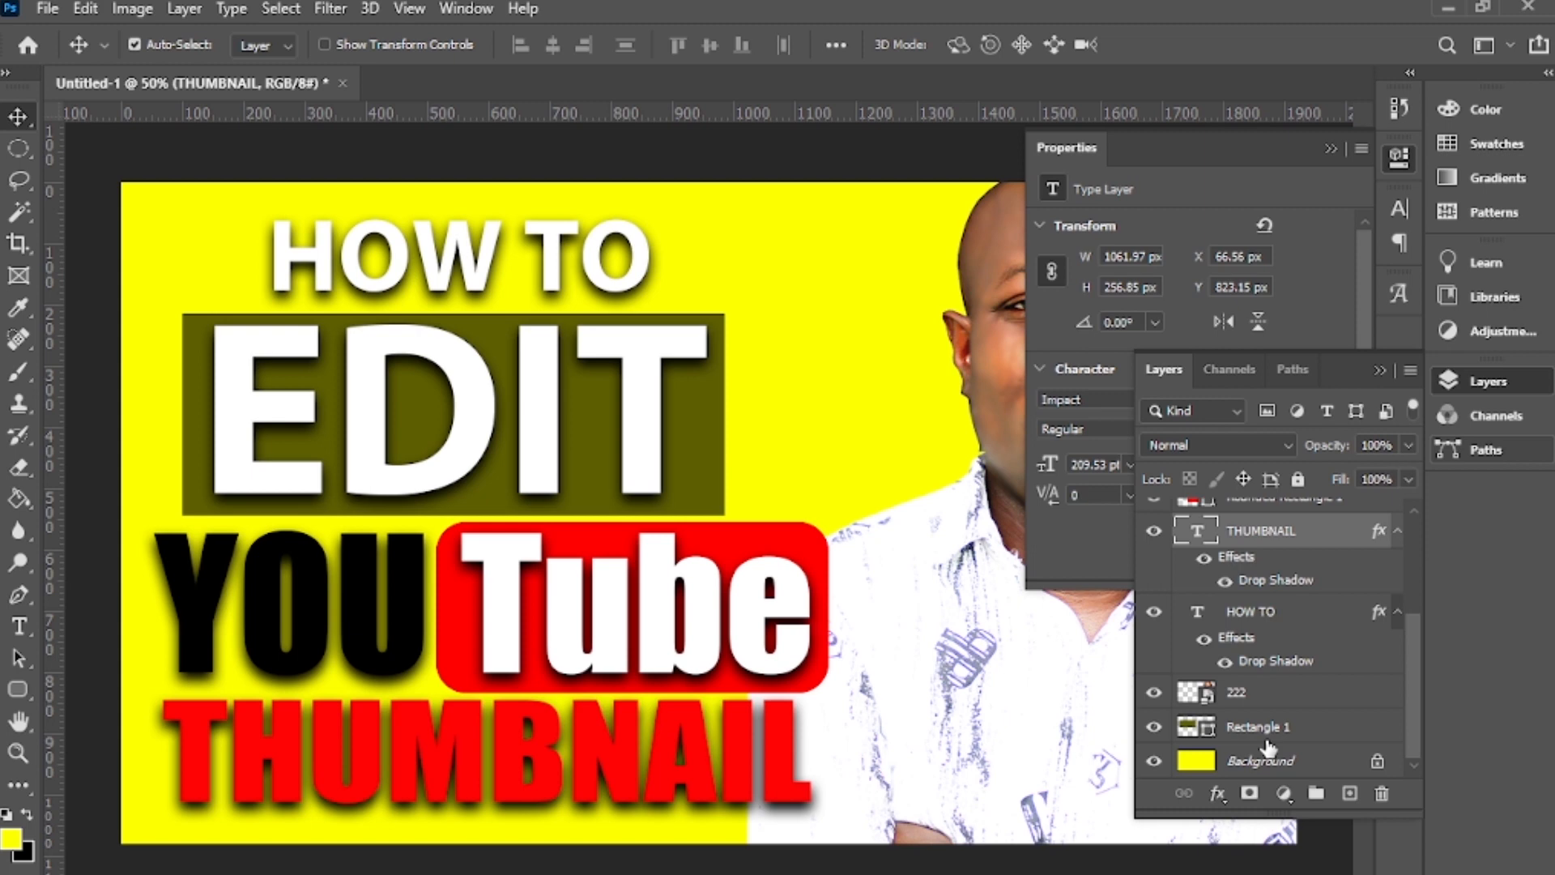
pyautogui.click(1204, 558)
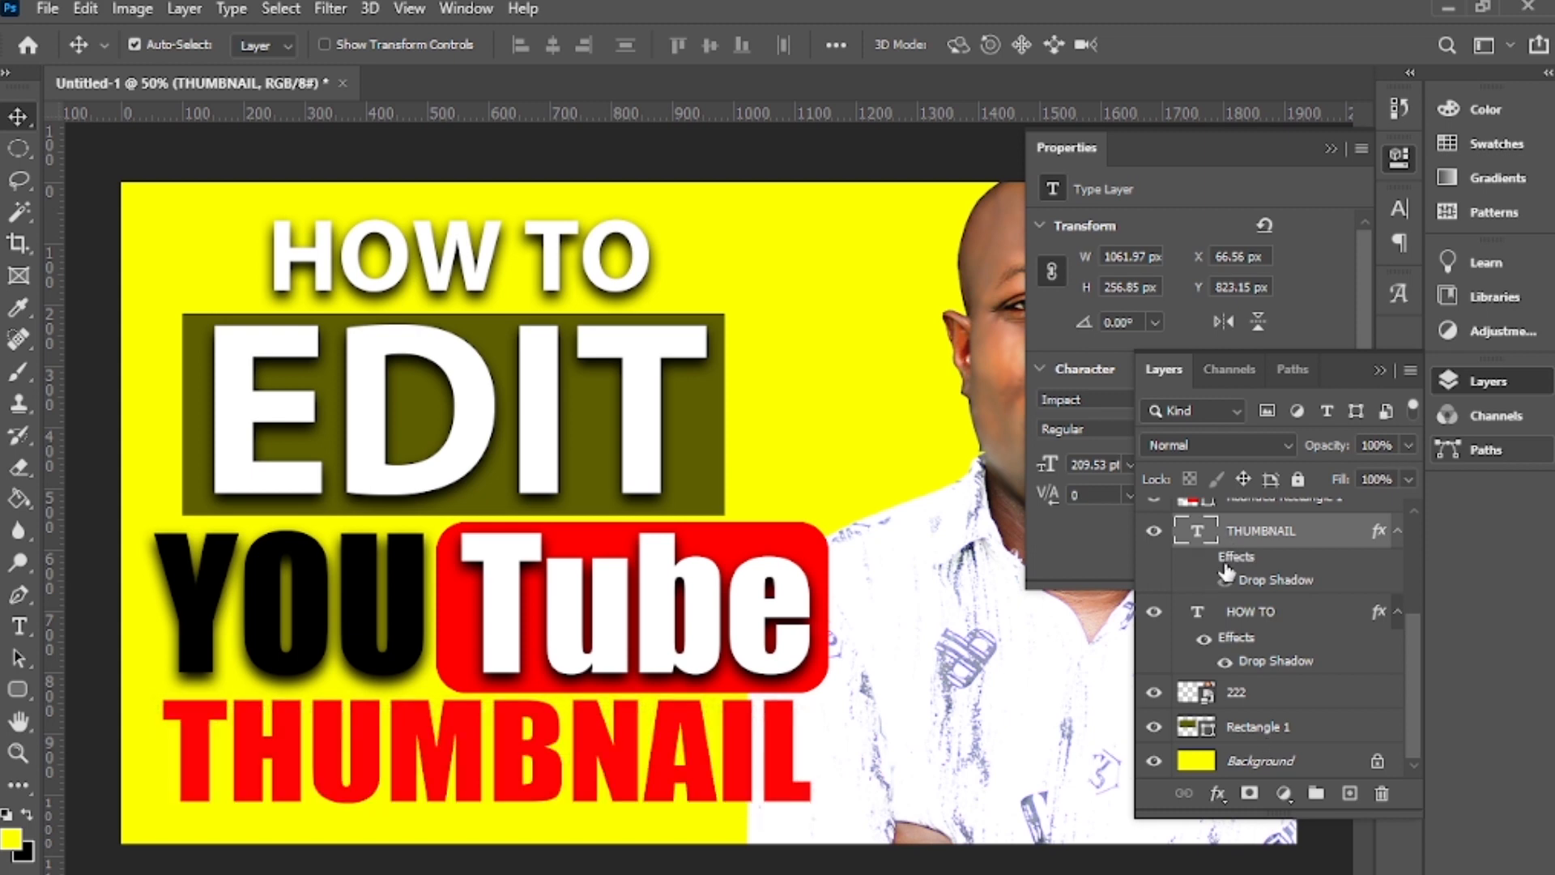
pyautogui.click(1204, 560)
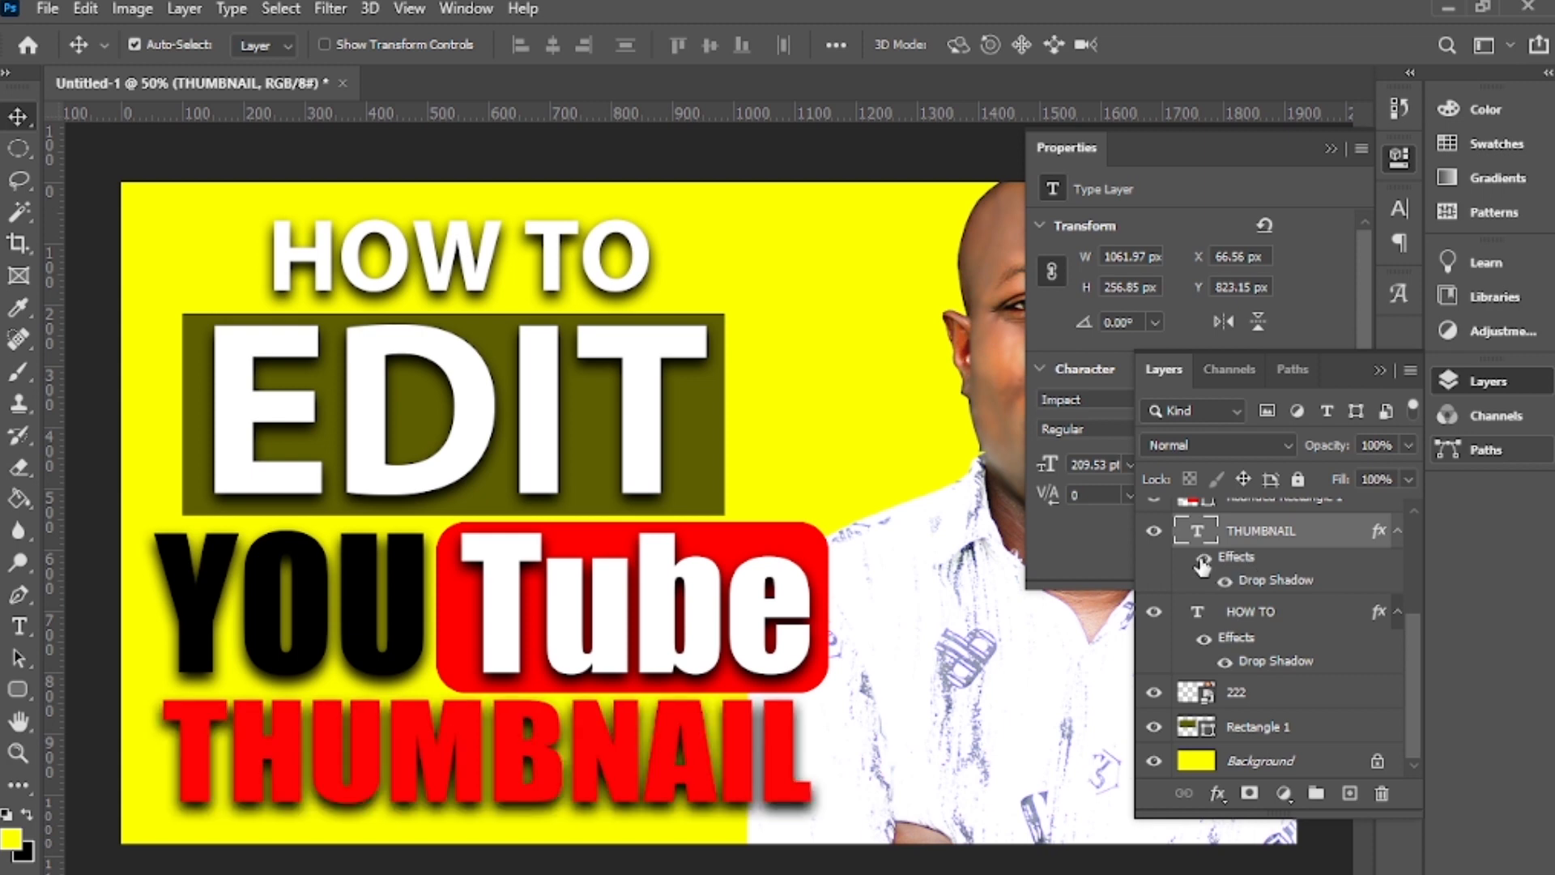
pyautogui.click(1204, 560)
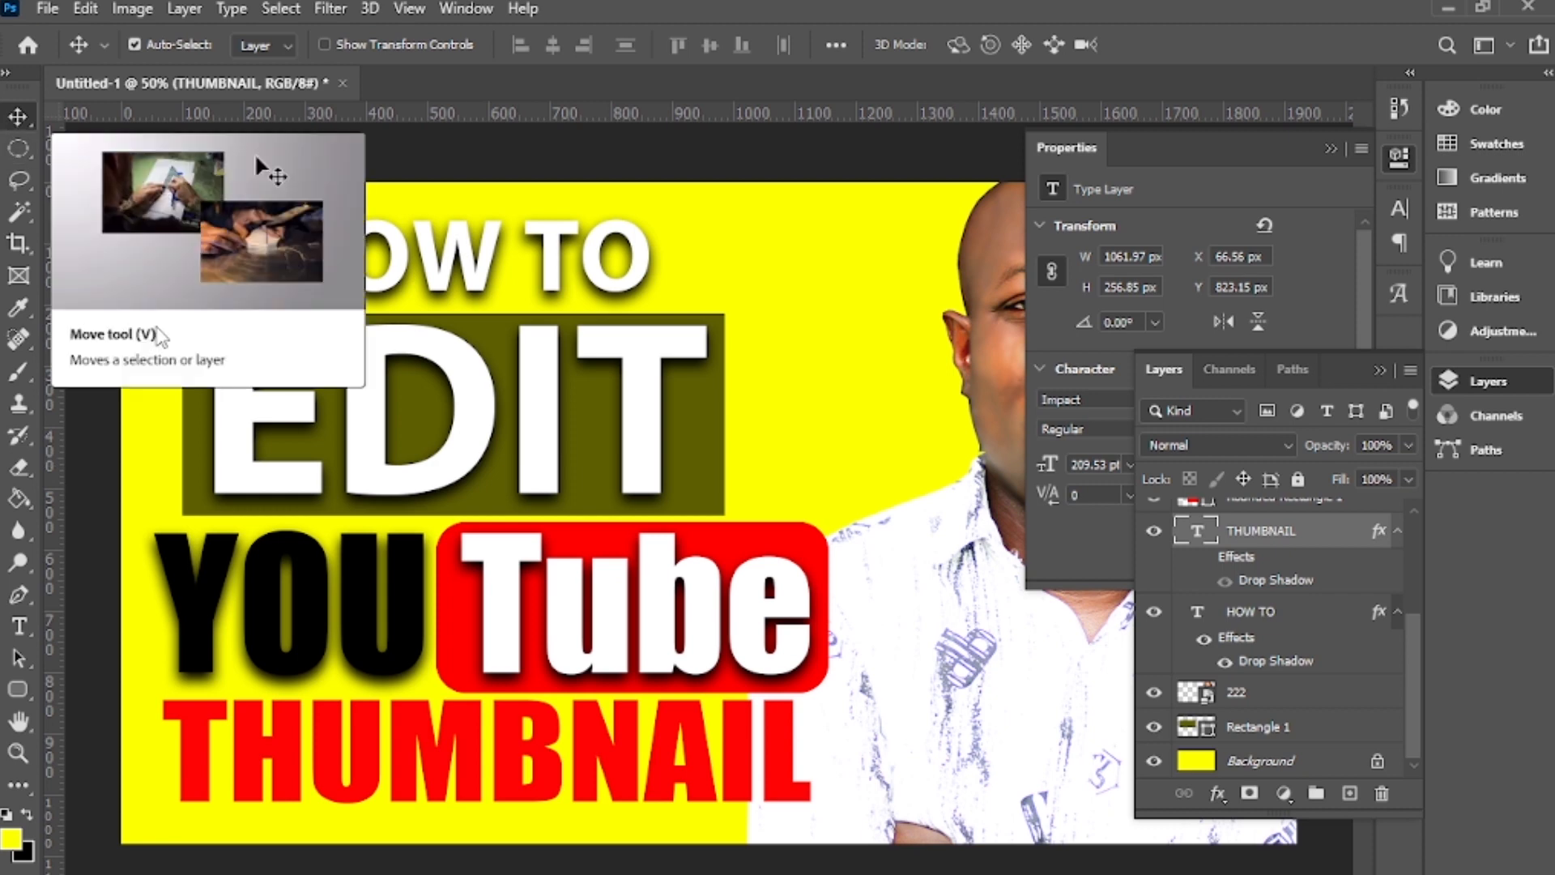
# Recolor the whole THUMBNAIL text dark navy blue (#160969)
pyautogui.doubleClick(466, 741)
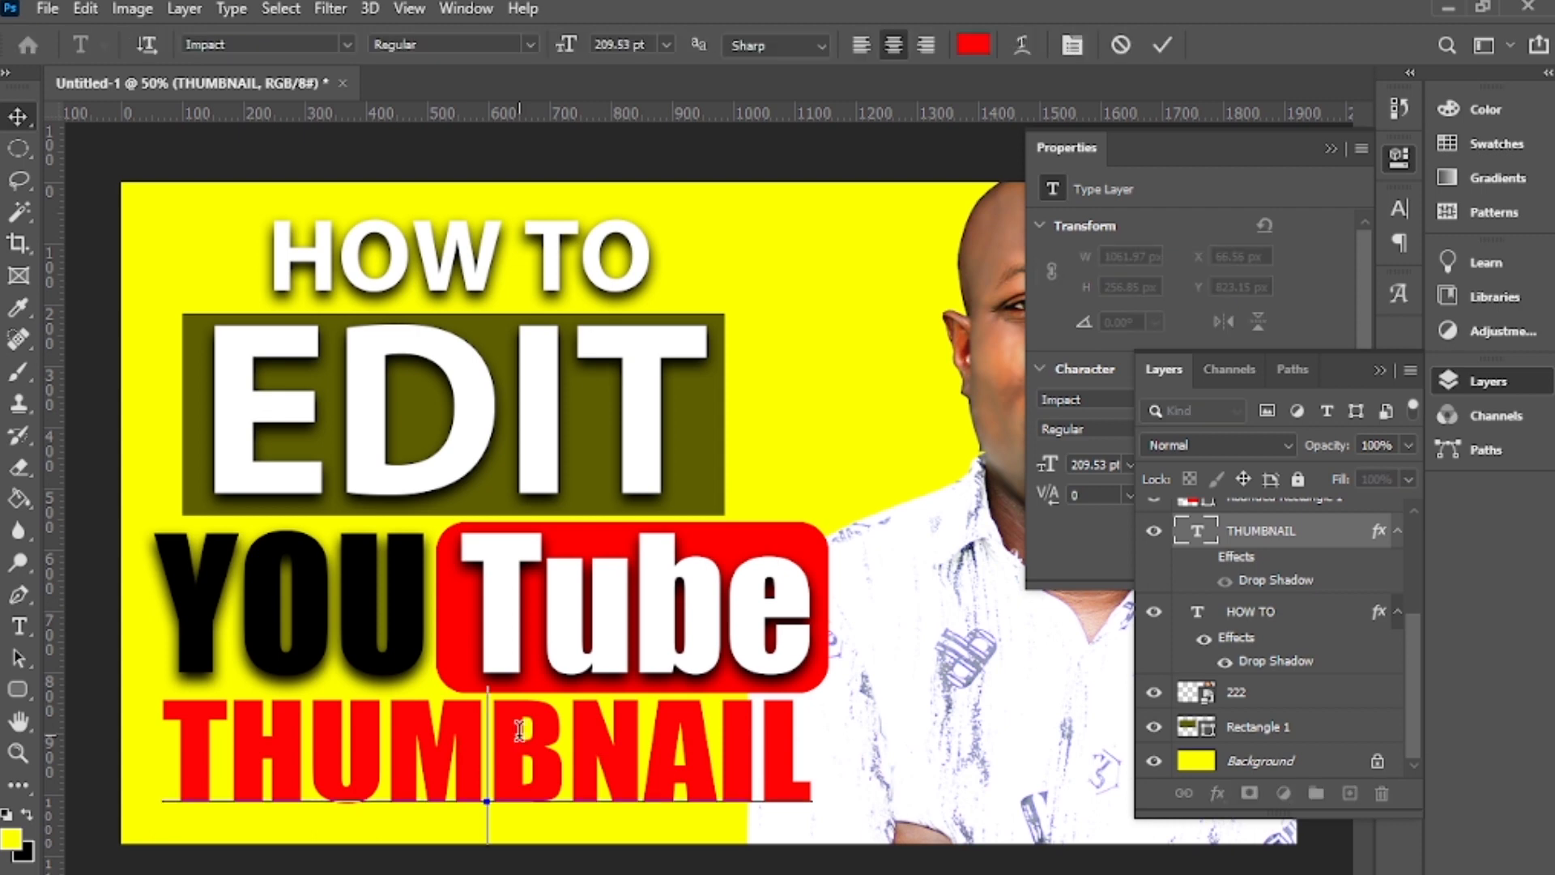
pyautogui.hotkey('ctrl', 'a')
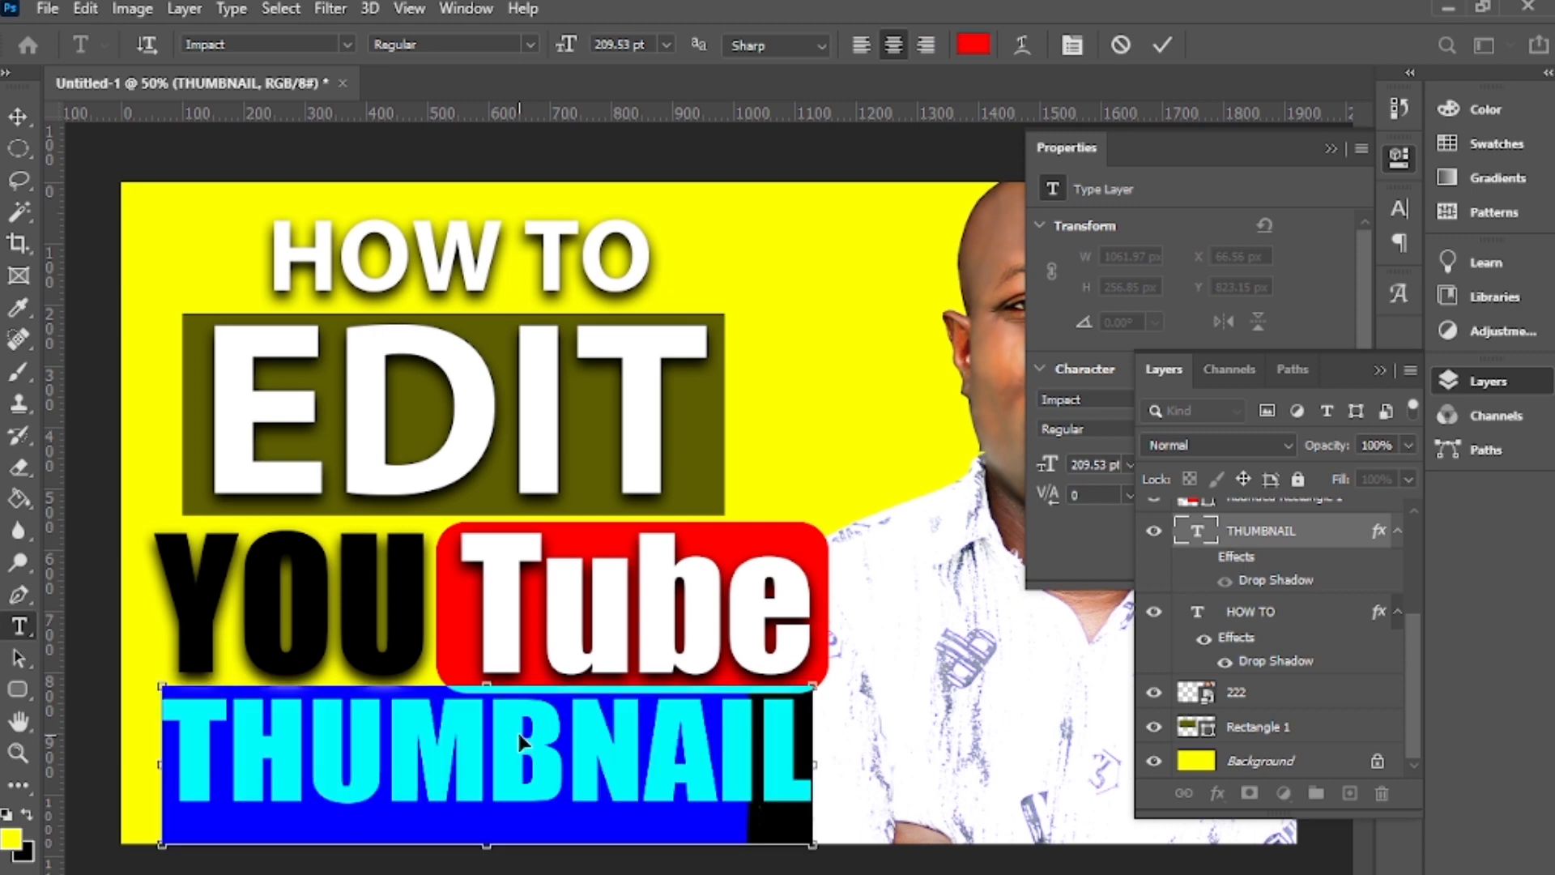
pyautogui.click(972, 45)
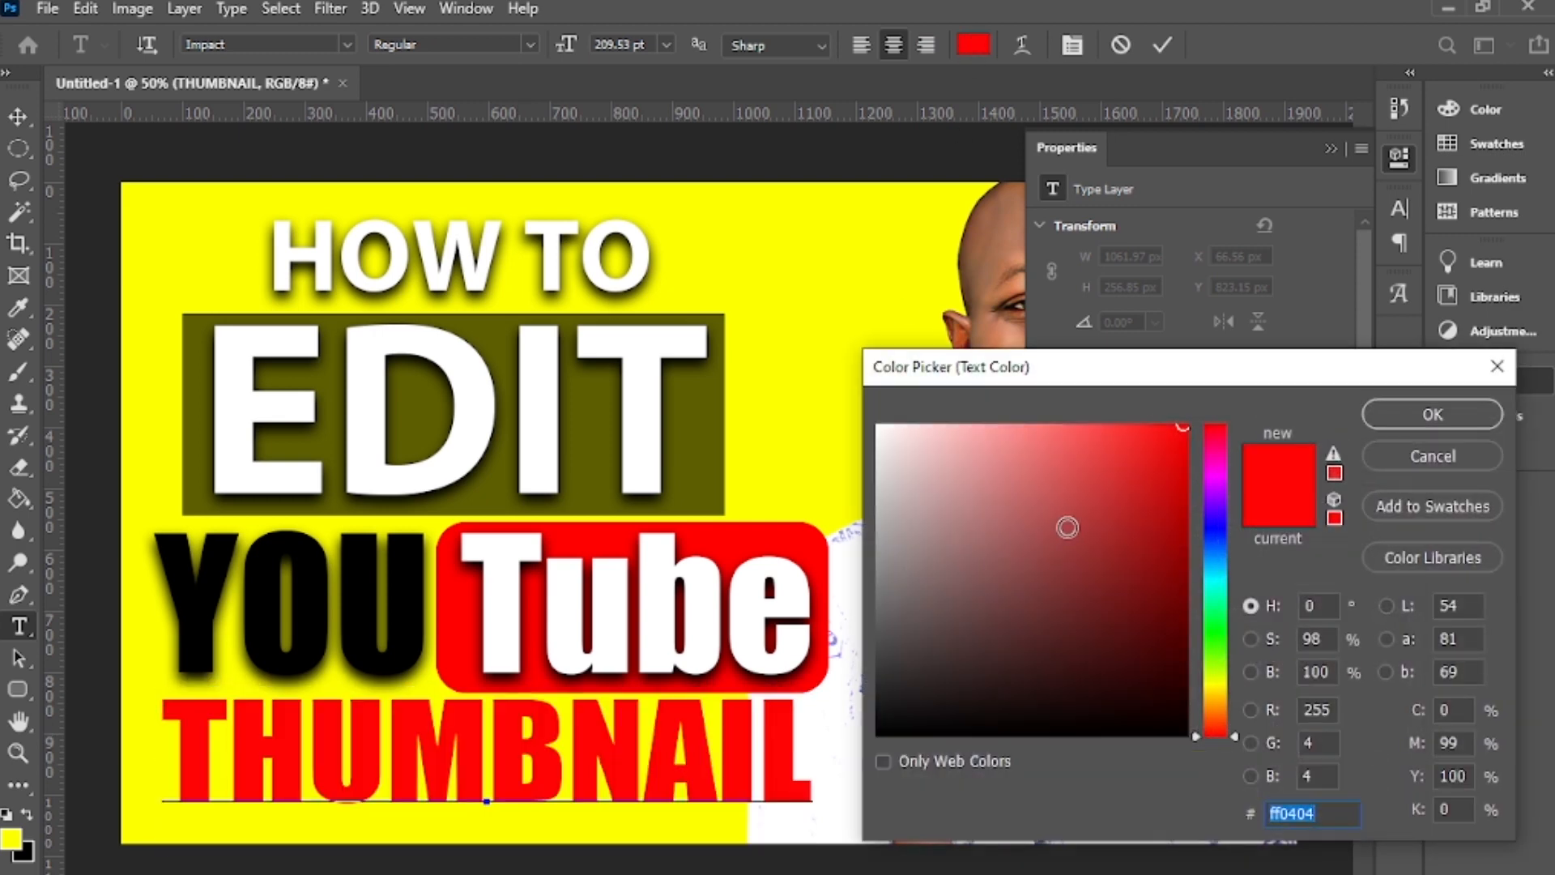
pyautogui.click(1214, 520)
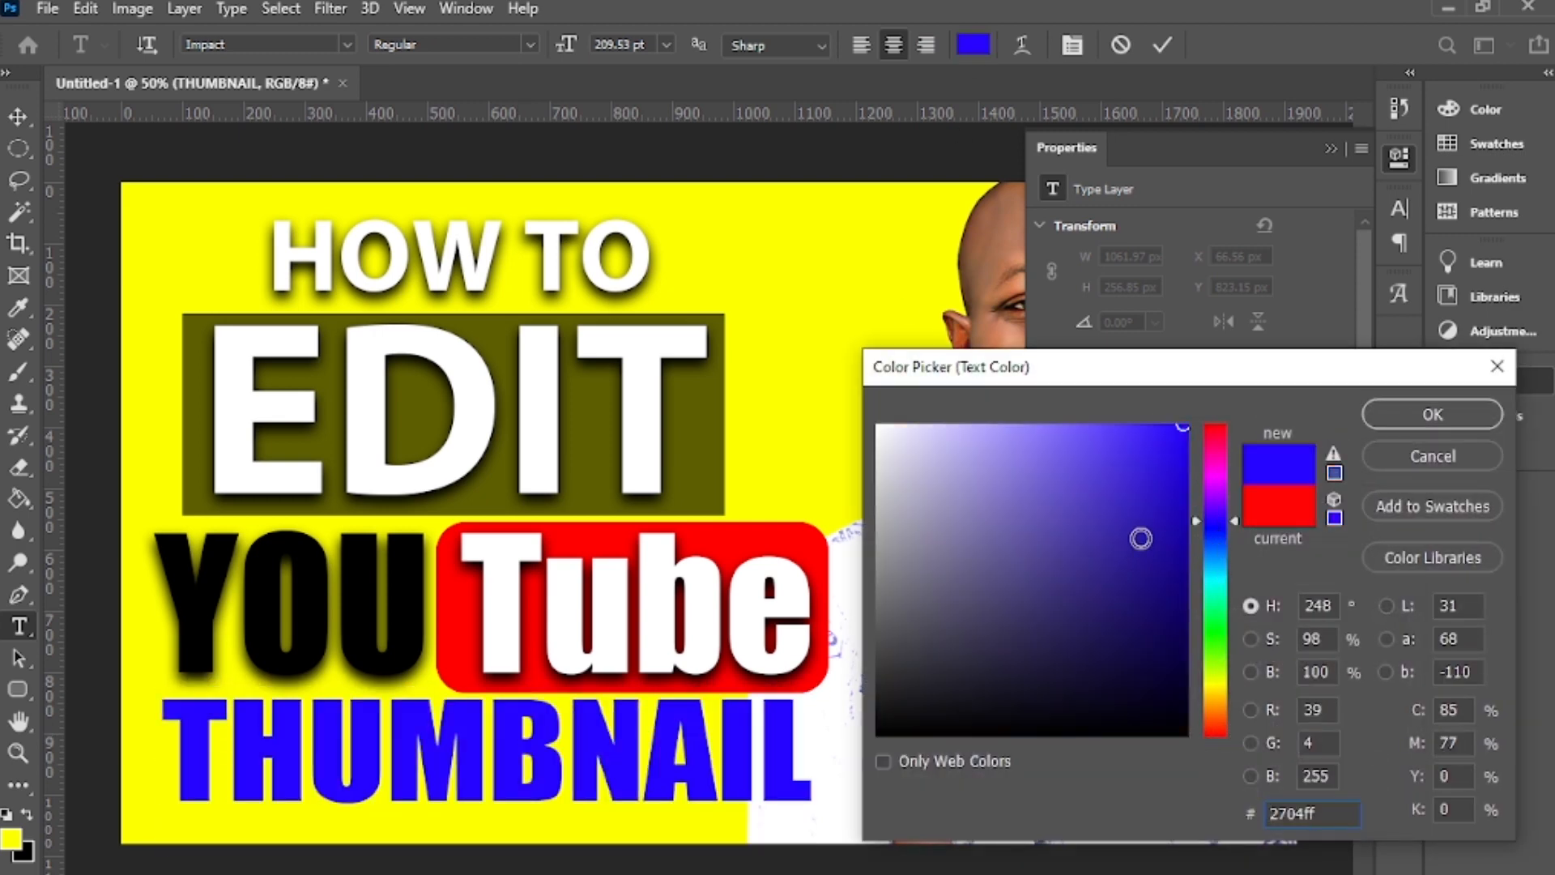
pyautogui.moveTo(1138, 538); pyautogui.dragTo(1163, 607)
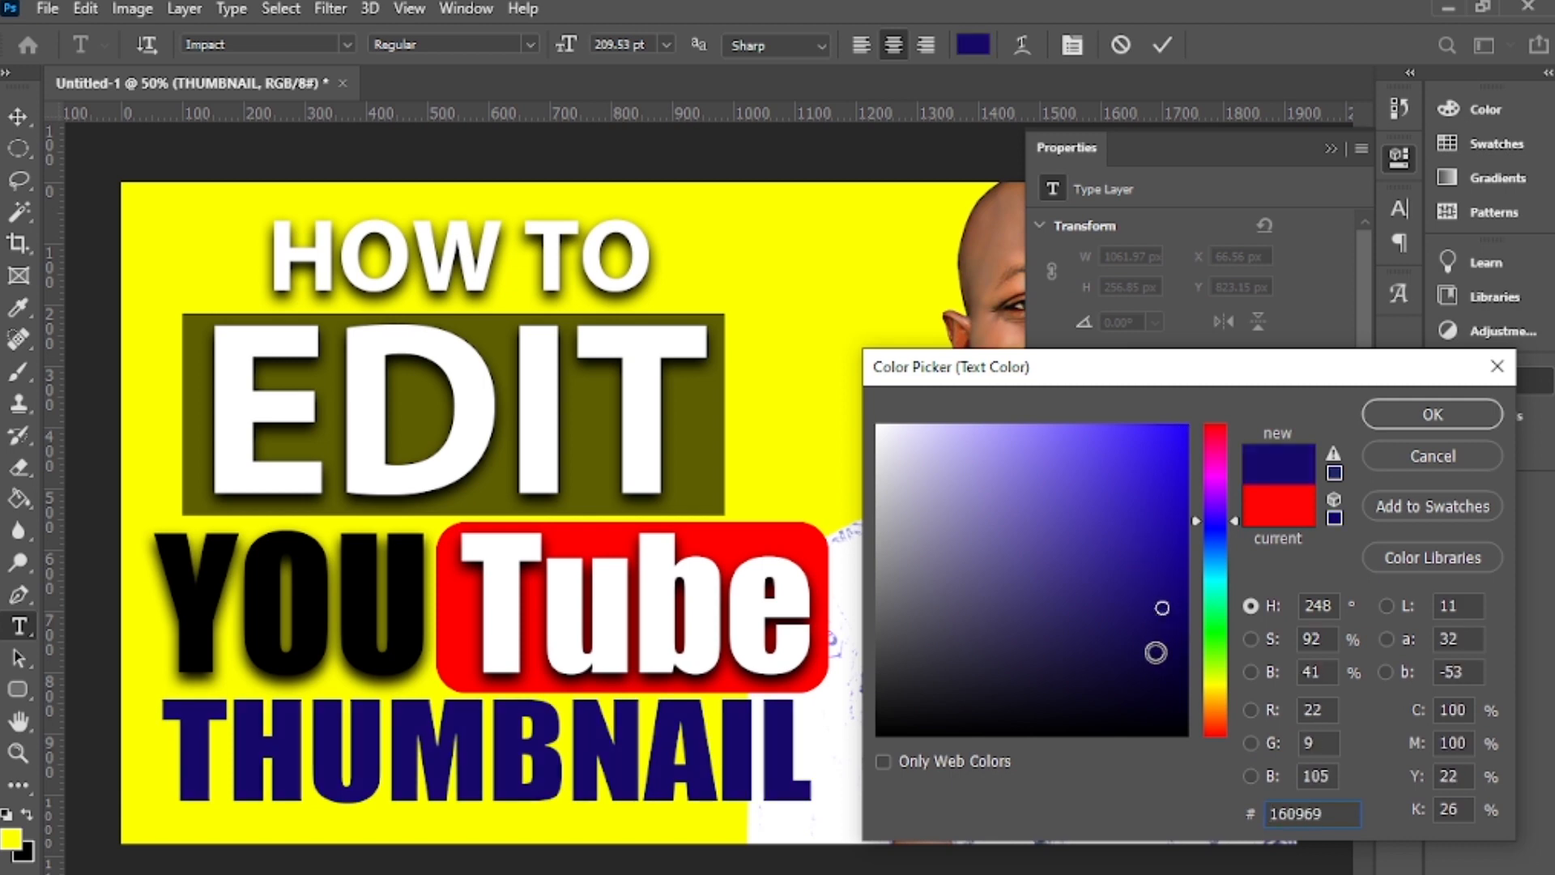
pyautogui.click(1414, 421)
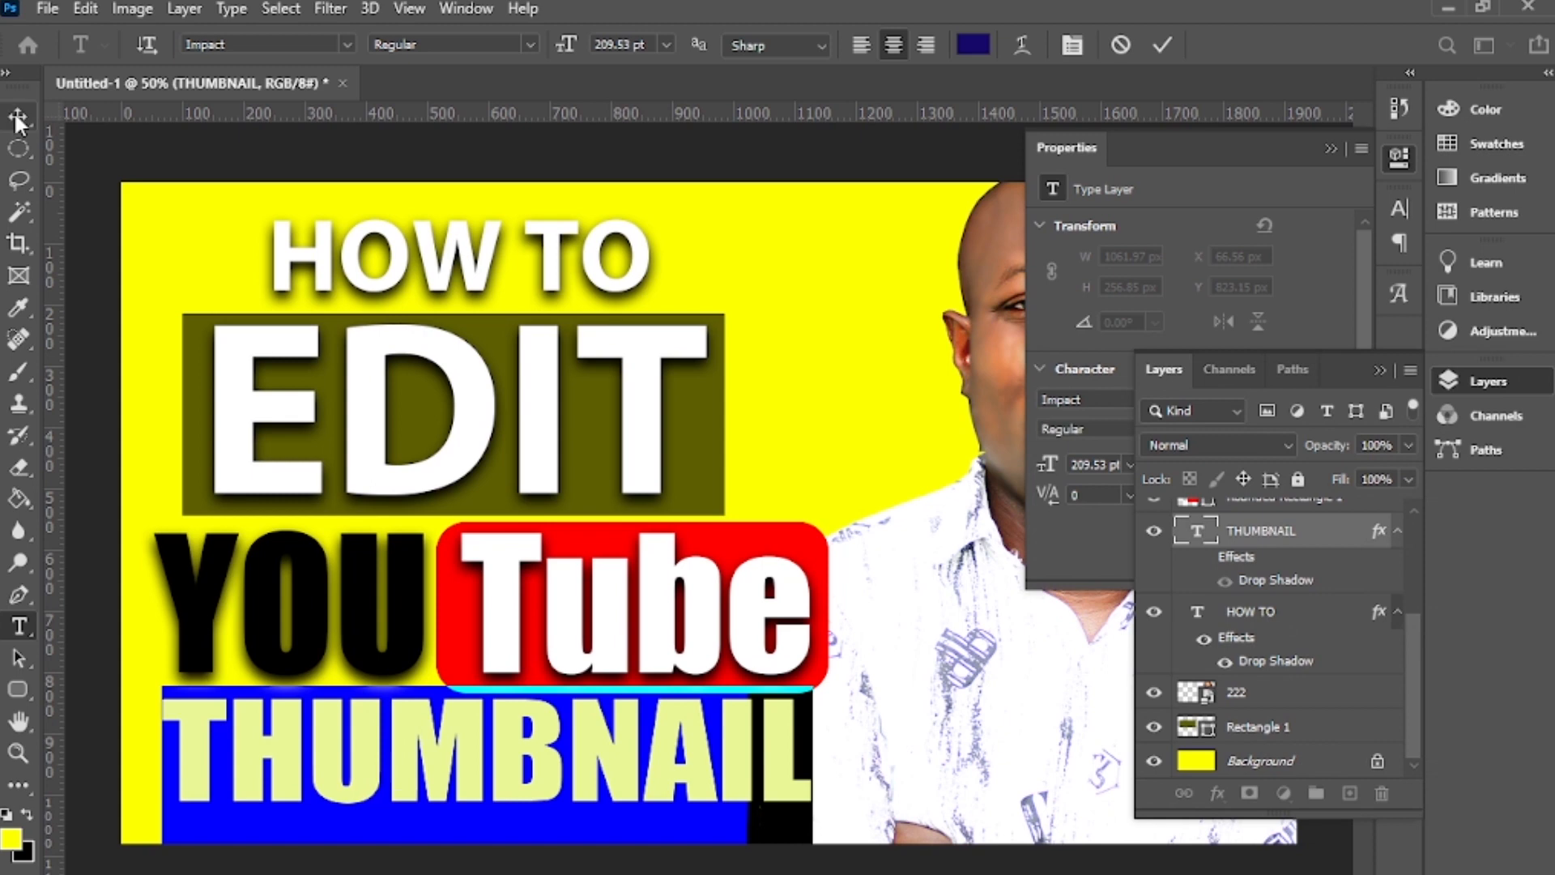
pyautogui.click(15, 115)
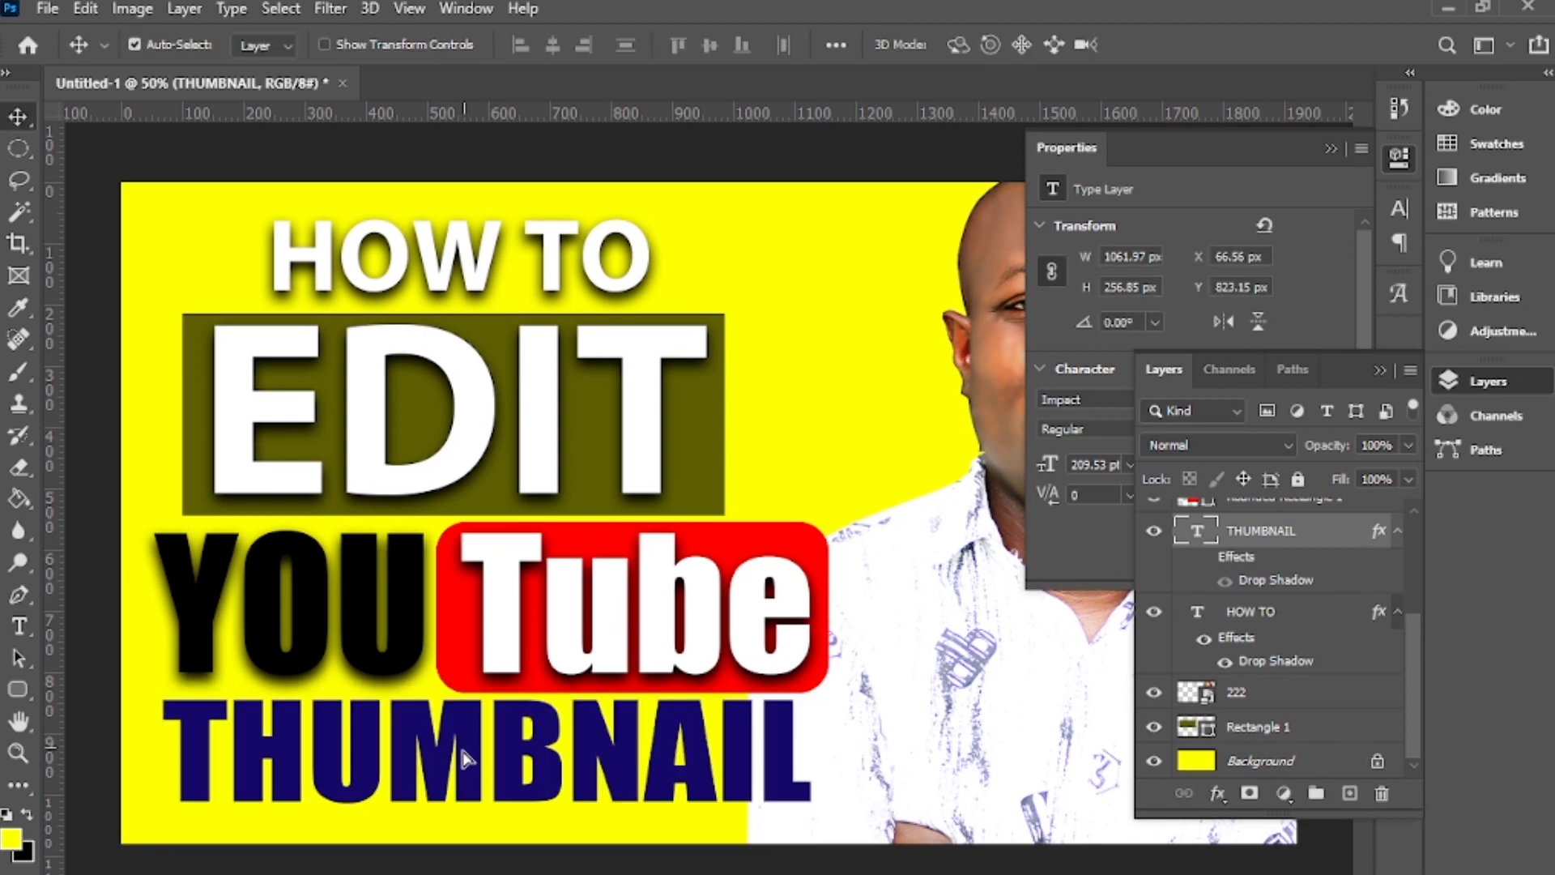
# Shift the THUMBNAIL text slightly down to about X 61 px, Y 841 px, and collapse the layer and property displays covering the artwork
pyautogui.moveTo(474, 757); pyautogui.dragTo(469, 768)
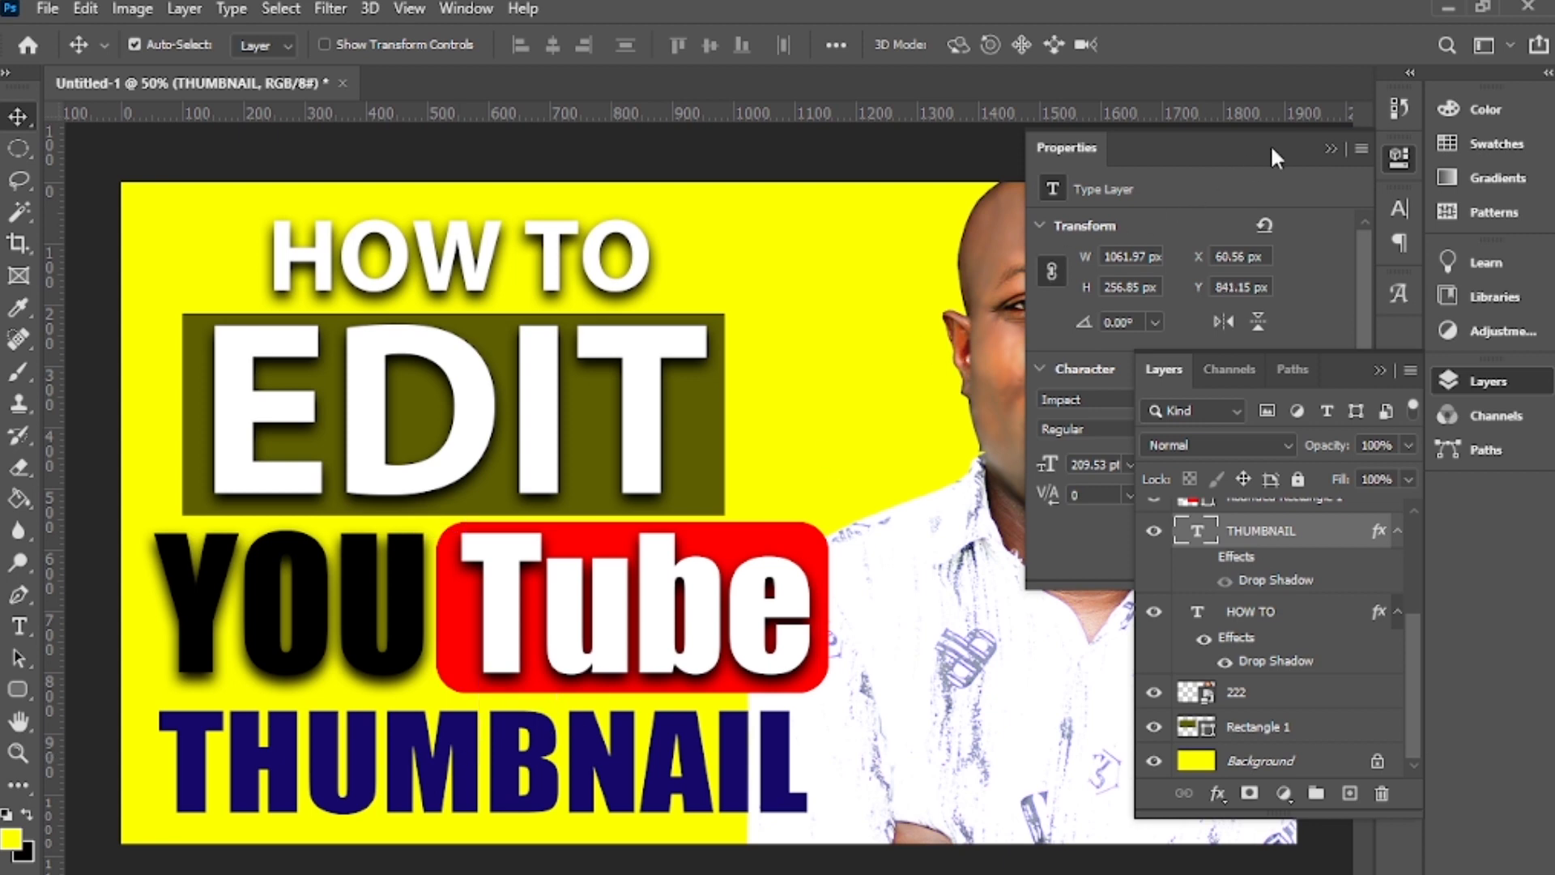
pyautogui.click(1326, 150)
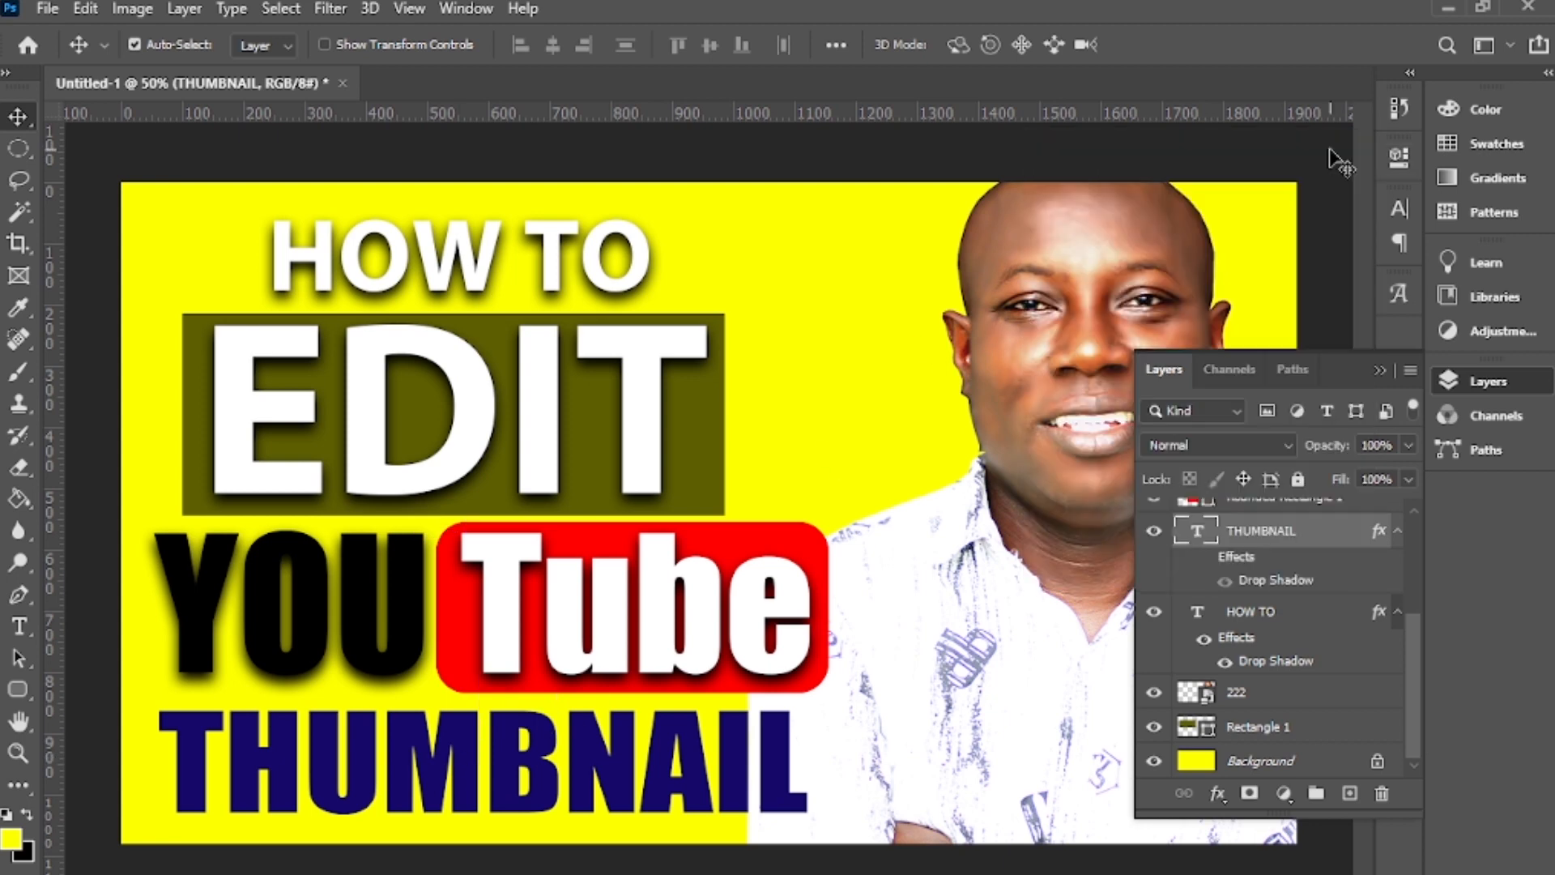
pyautogui.click(1380, 371)
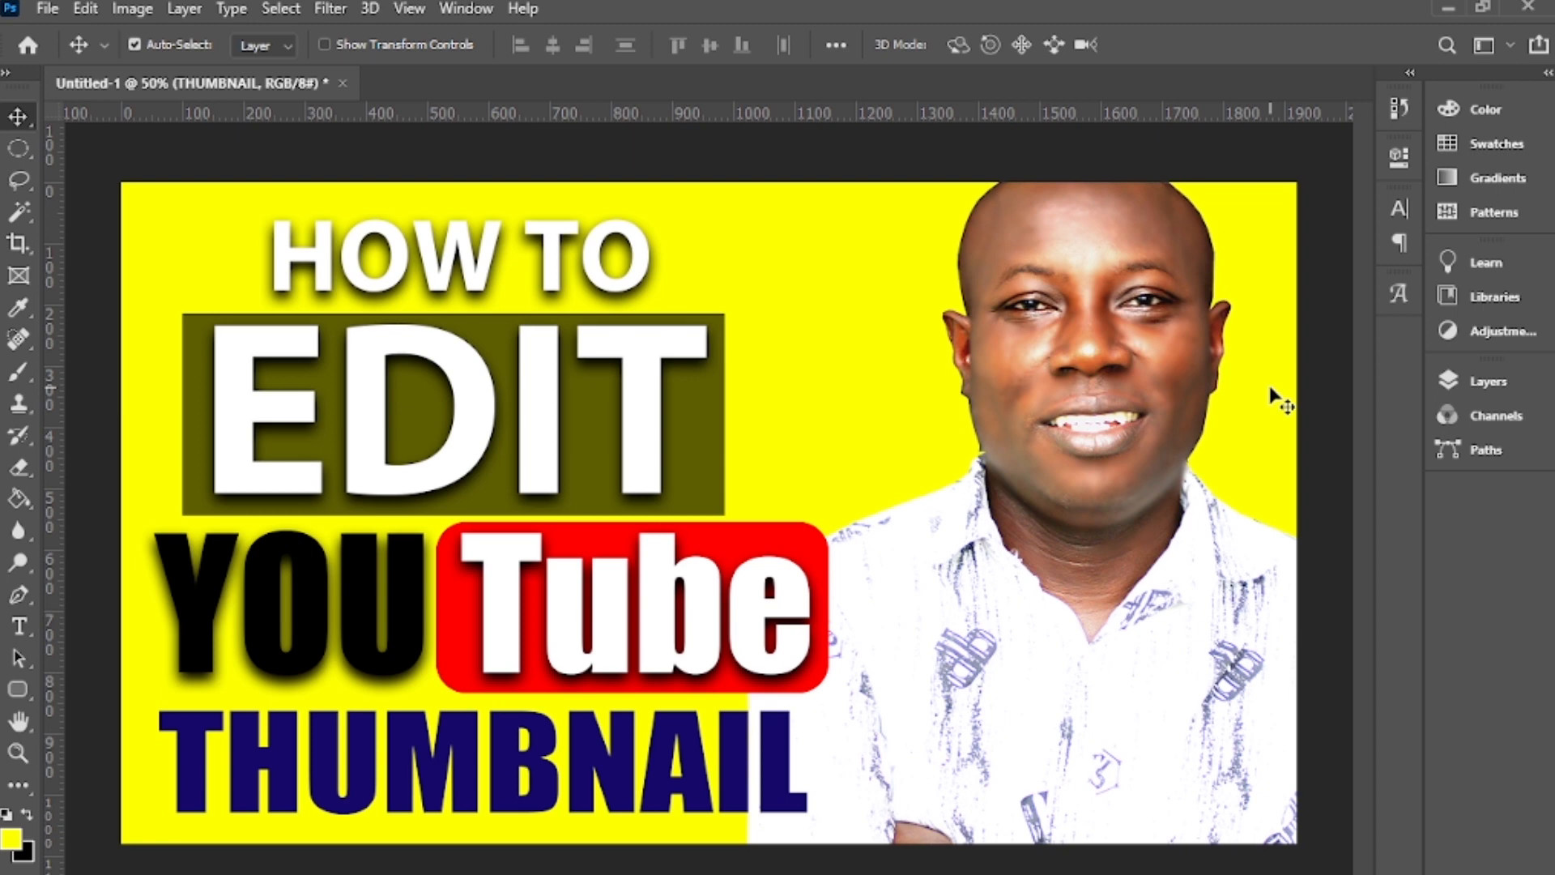
# Start saving the thumbnail on the computer and choose JPEG as the file type
pyautogui.click(47, 8)
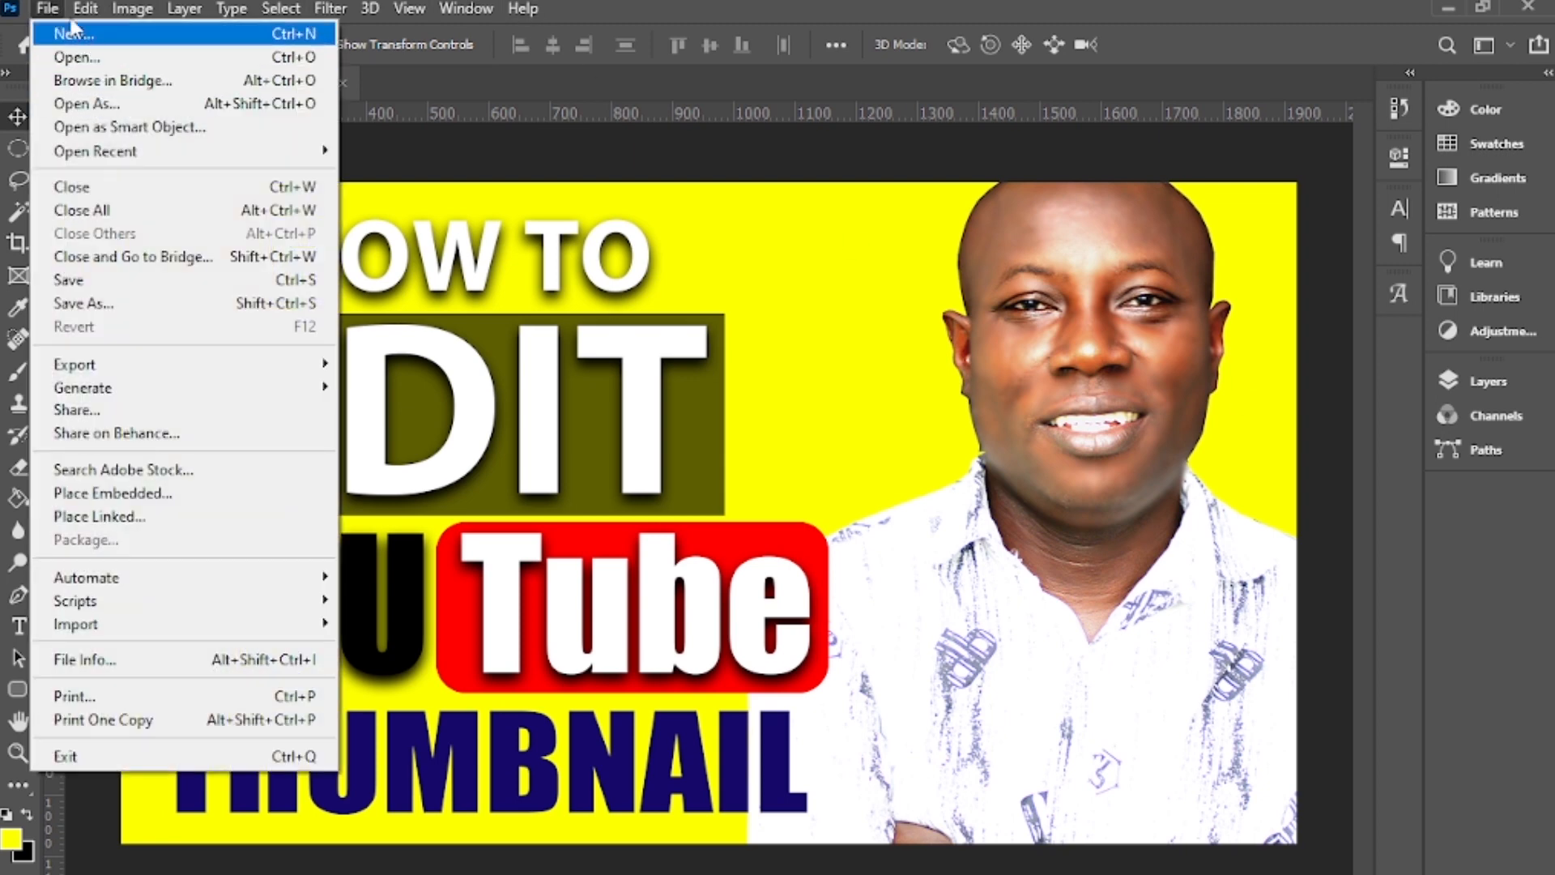
pyautogui.click(93, 281)
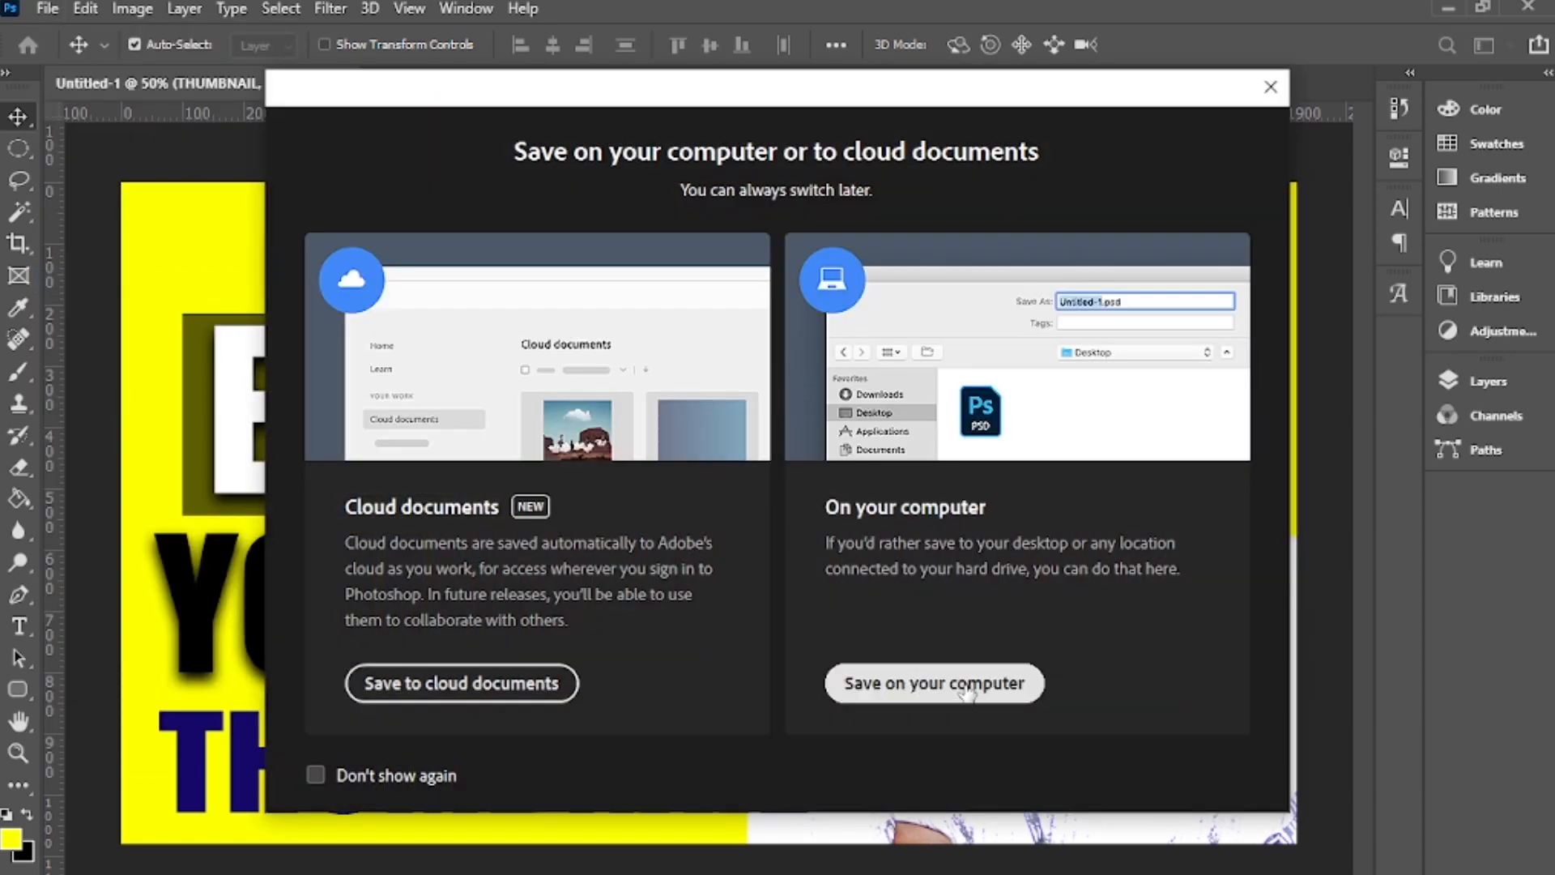
pyautogui.click(967, 688)
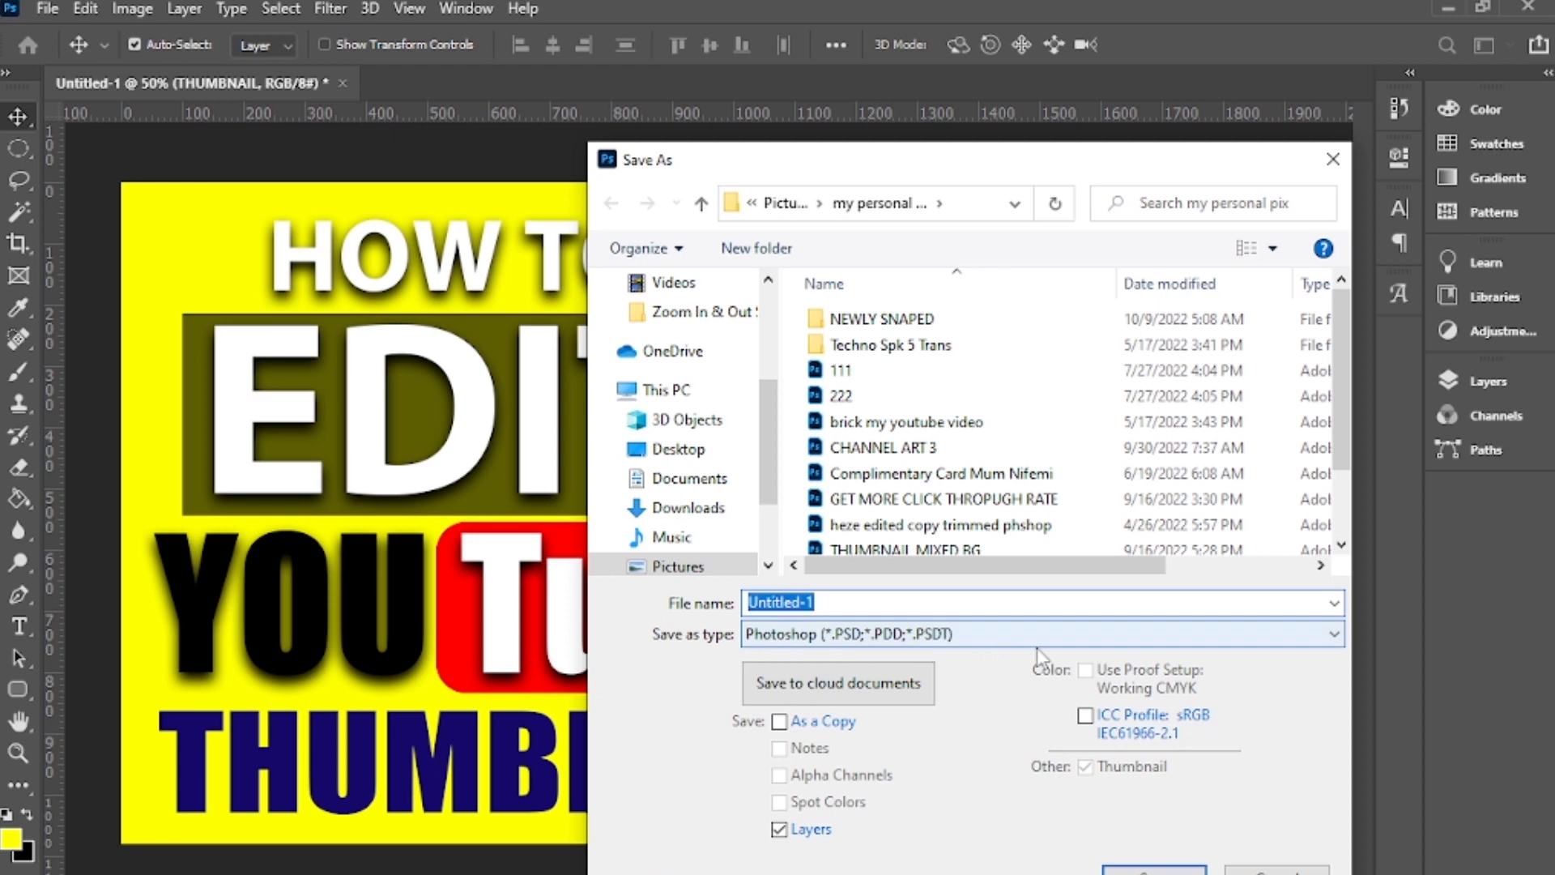
pyautogui.click(1142, 643)
pyautogui.click(1144, 650)
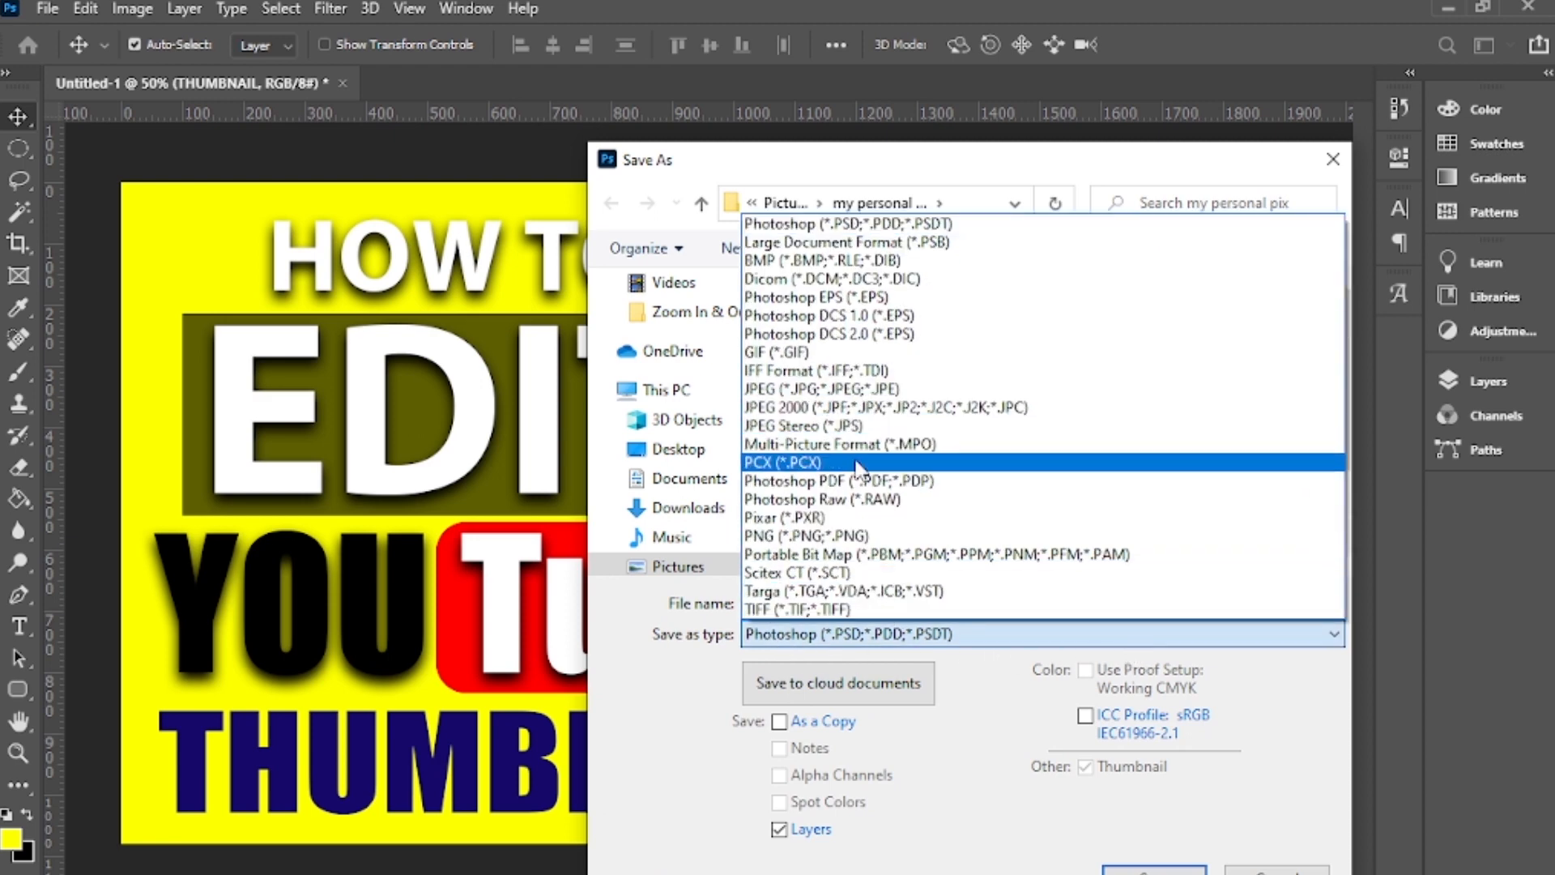
pyautogui.click(810, 390)
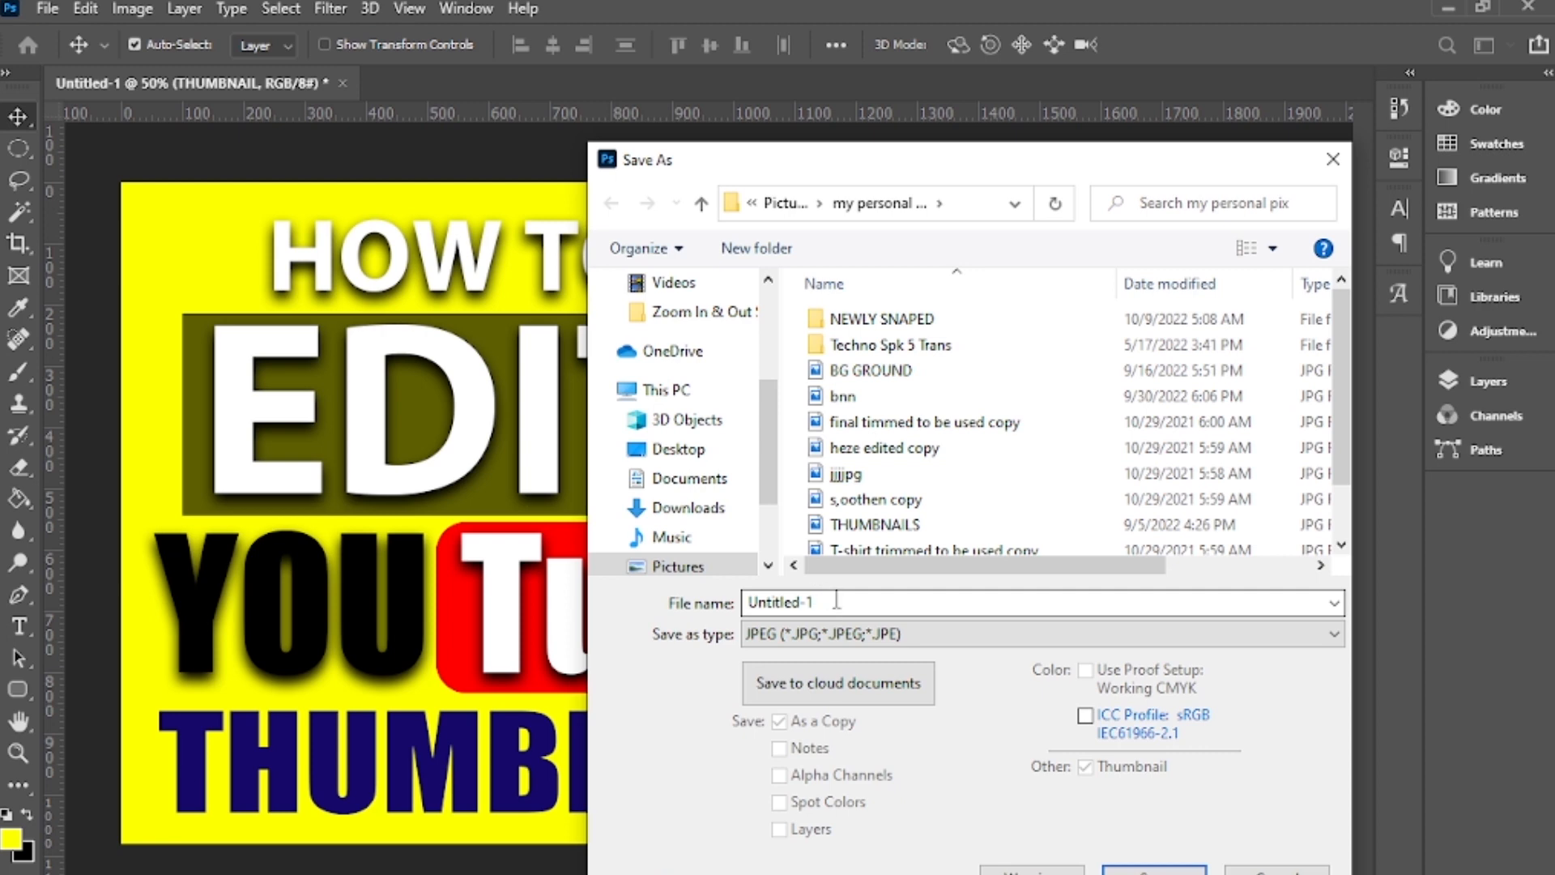
# Name the file BANNER and save it as a baseline standard JPEG at Maximum quality 10
pyautogui.moveTo(836, 600); pyautogui.dragTo(557, 612)
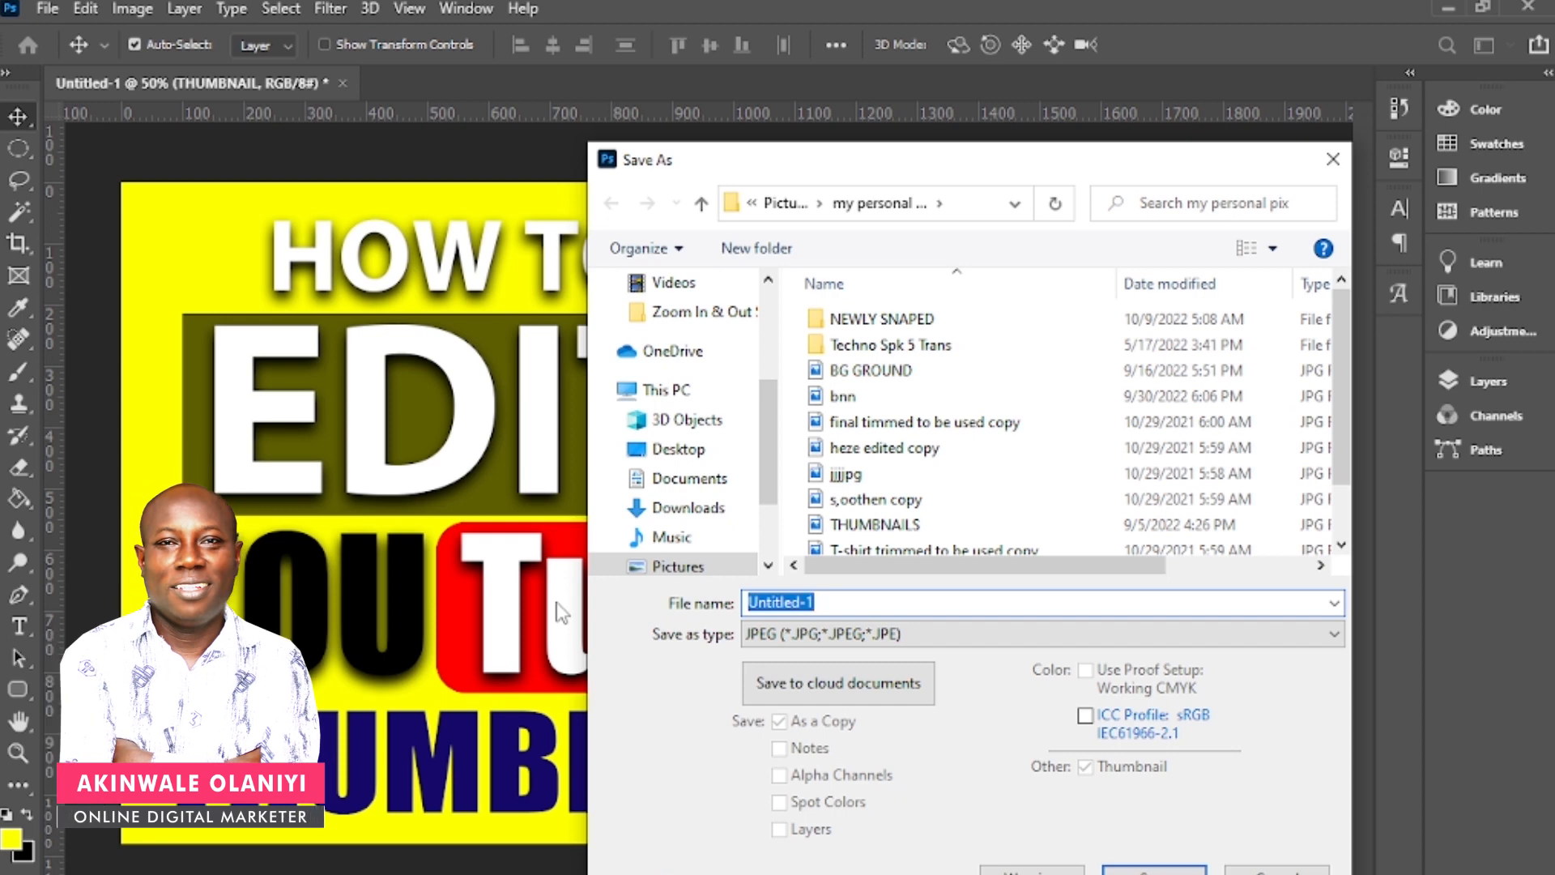
pyautogui.write('BANNER')
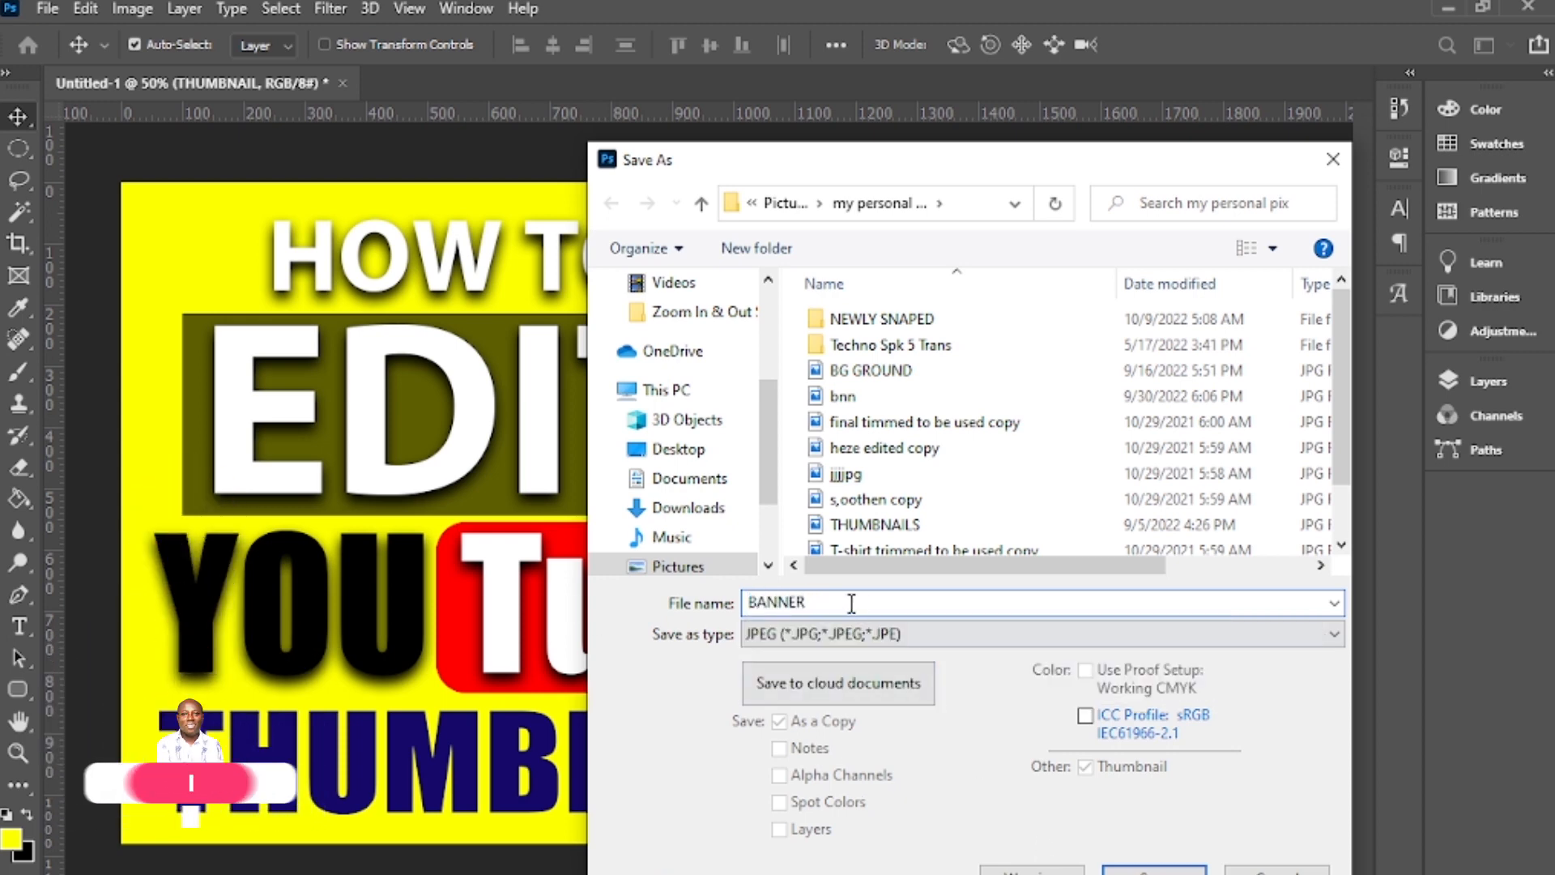
pyautogui.click(1154, 870)
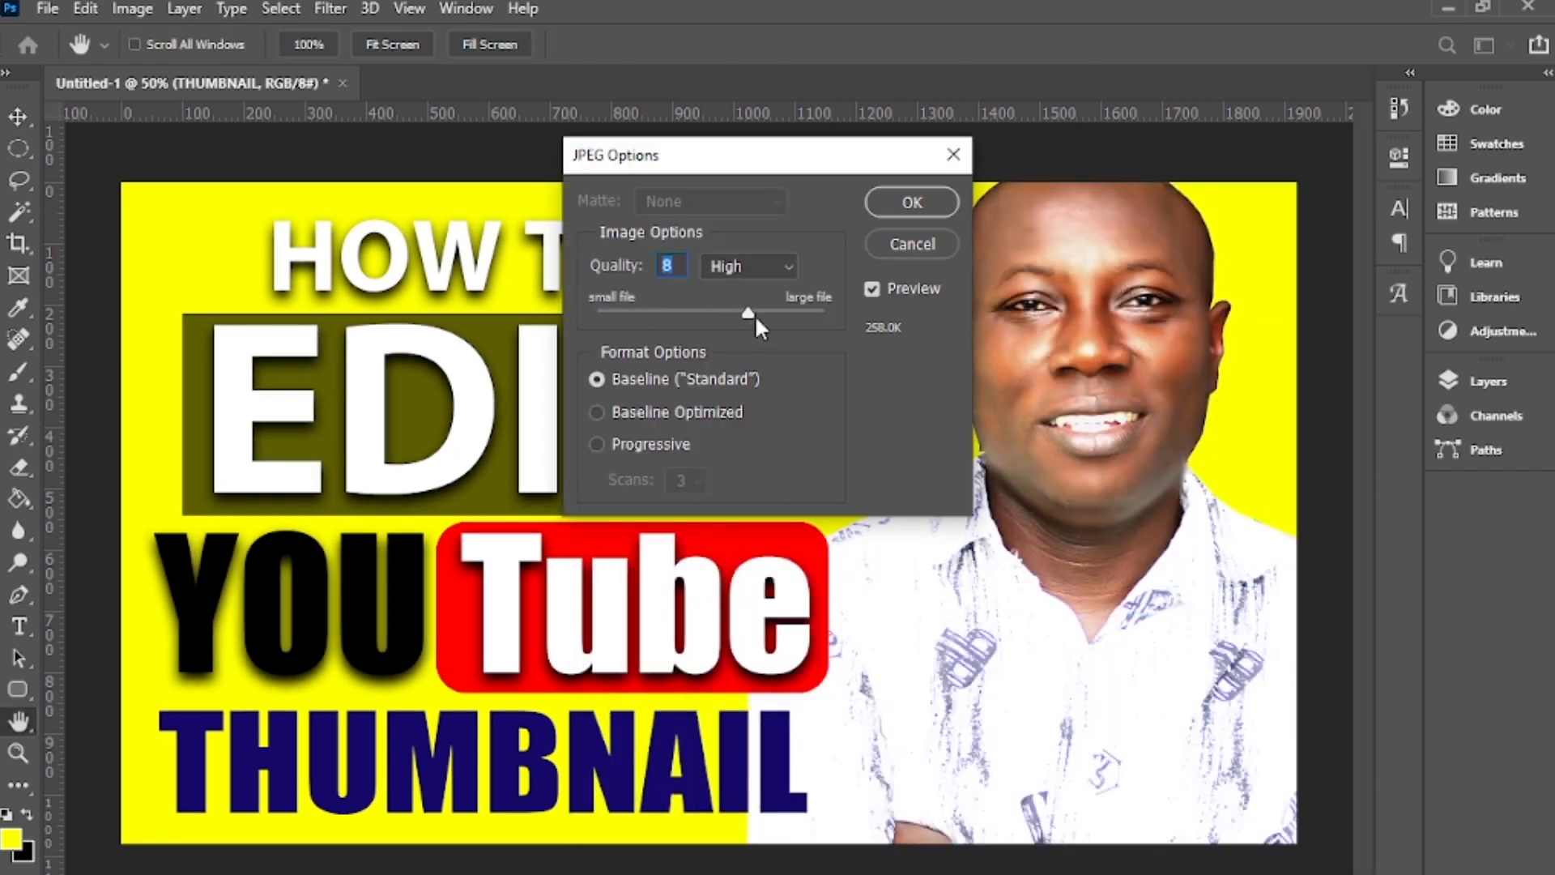
pyautogui.moveTo(747, 314); pyautogui.dragTo(778, 316)
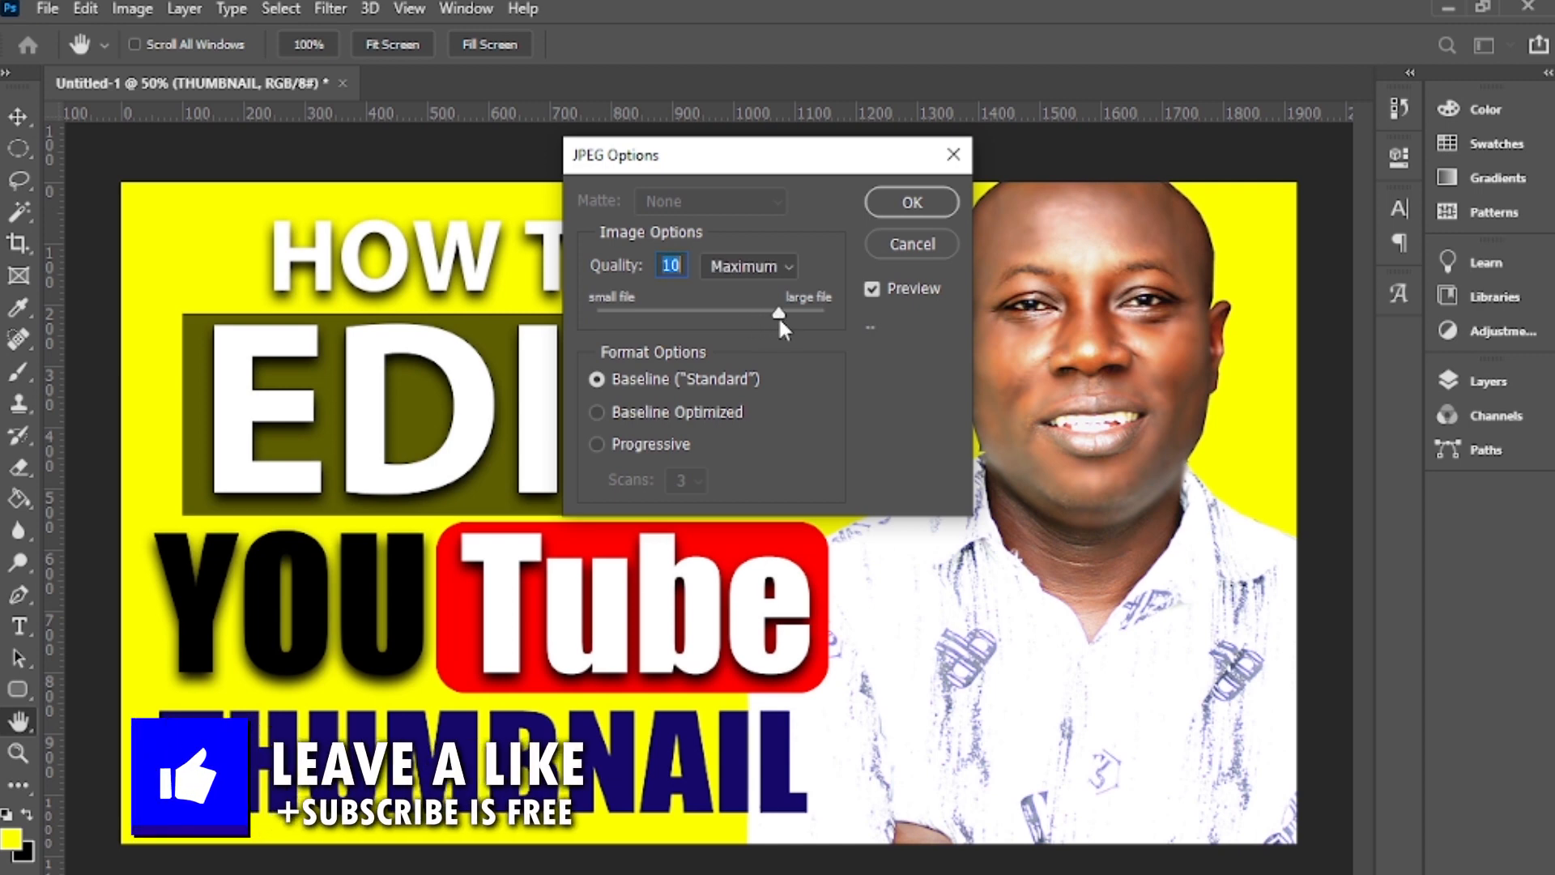
pyautogui.click(905, 204)
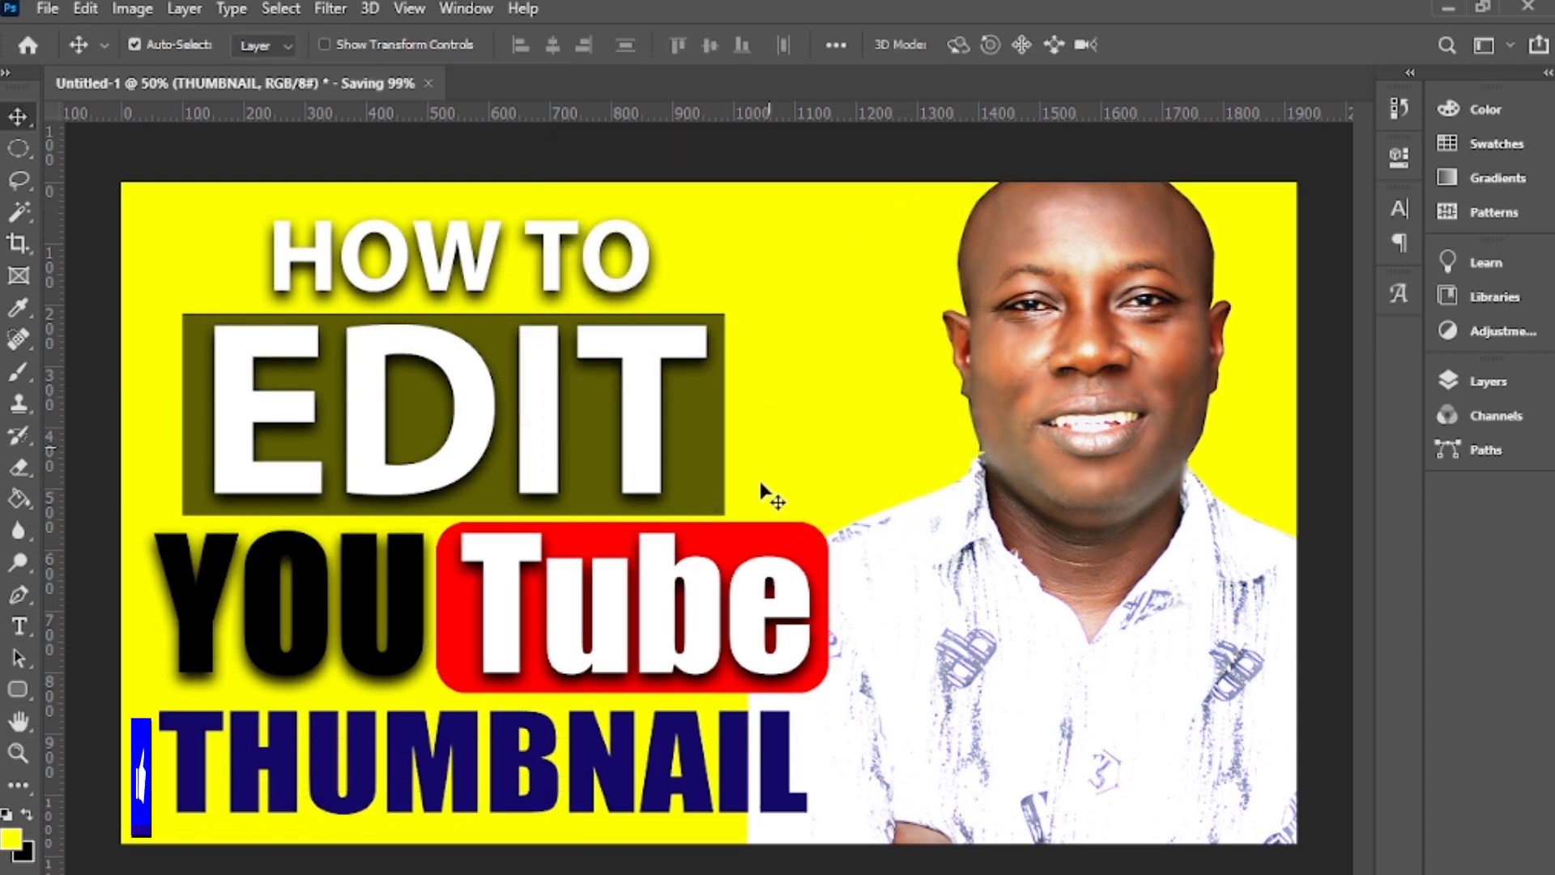